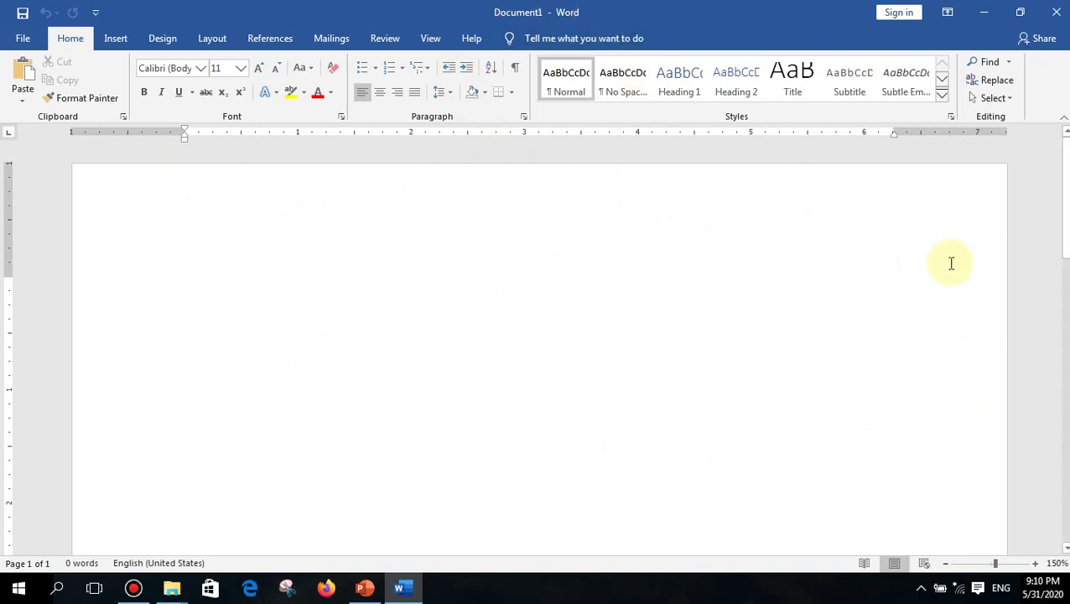
- Close the empty Document1 from the File Backstage view
{"action": "left_click", "coordinate": [22, 39]}
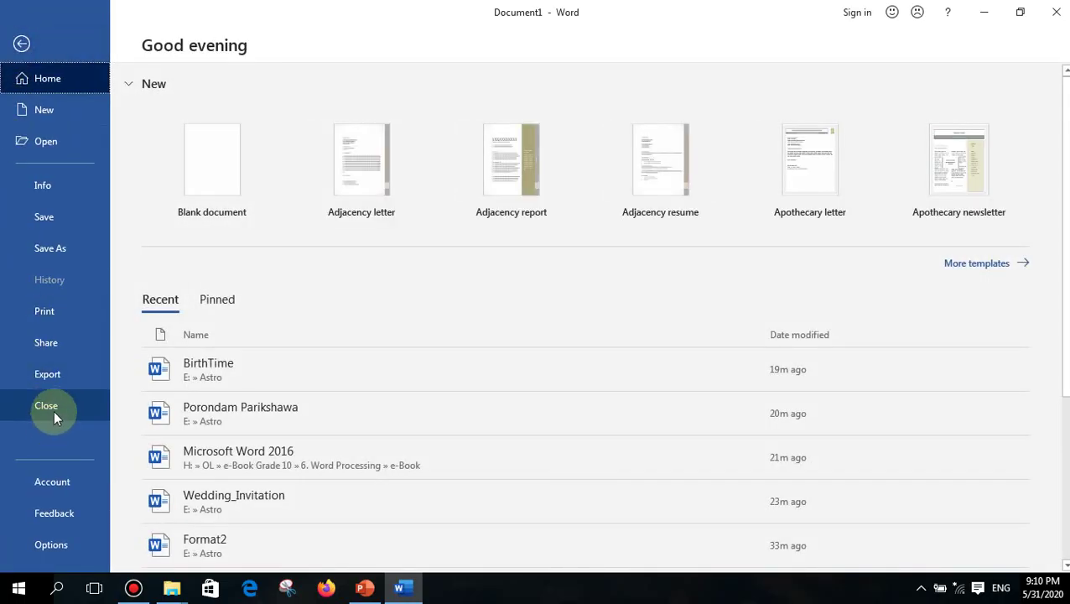
{"action": "left_click", "coordinate": [53, 409]}
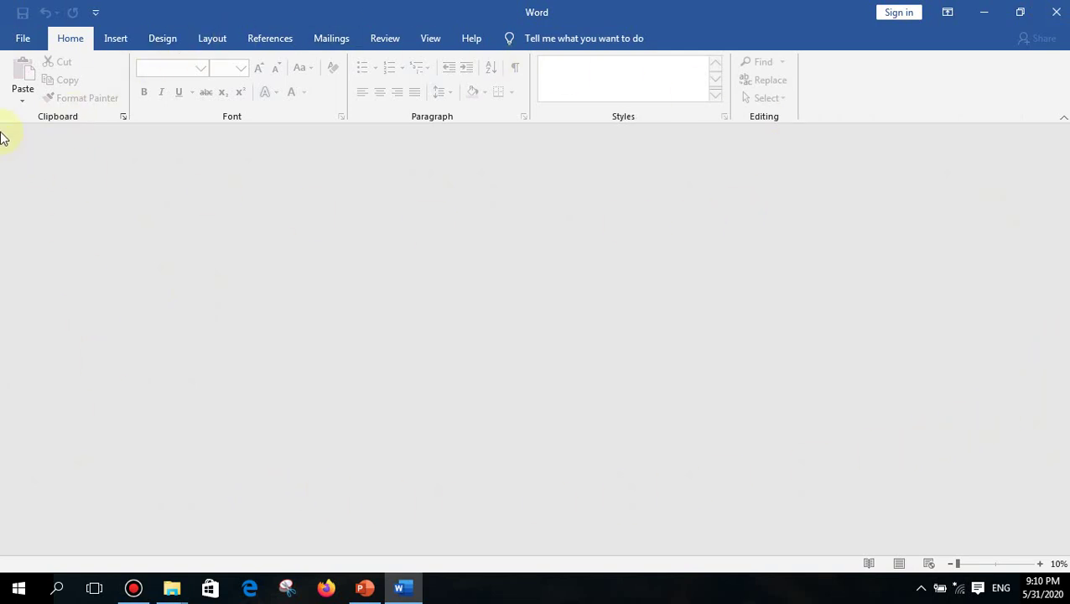
- Create Document2 from the Blank document template under File > New
{"action": "left_click", "coordinate": [23, 42]}
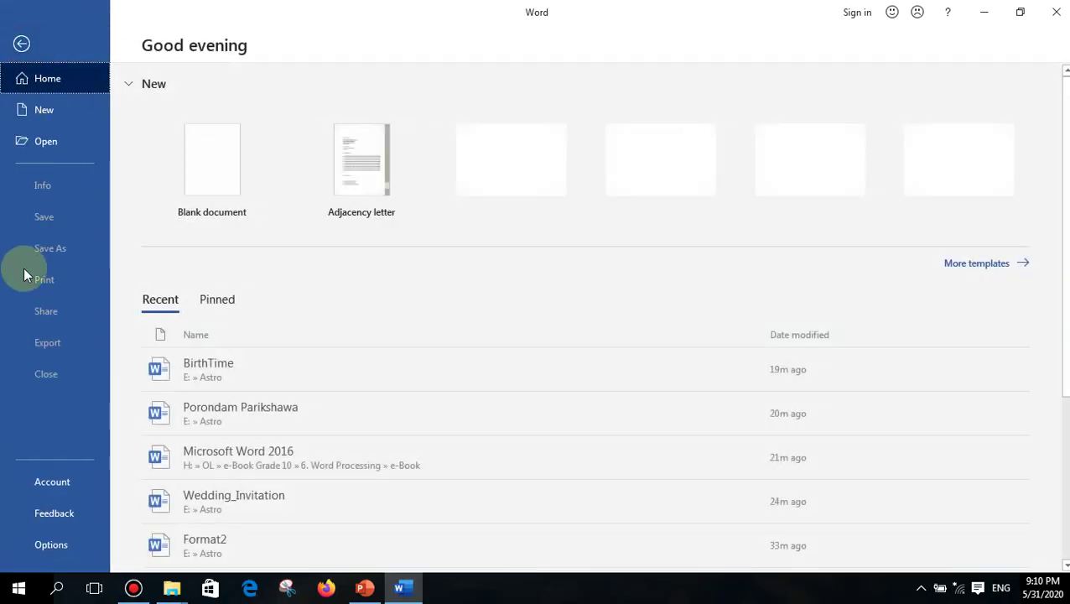
{"action": "left_click", "coordinate": [22, 44]}
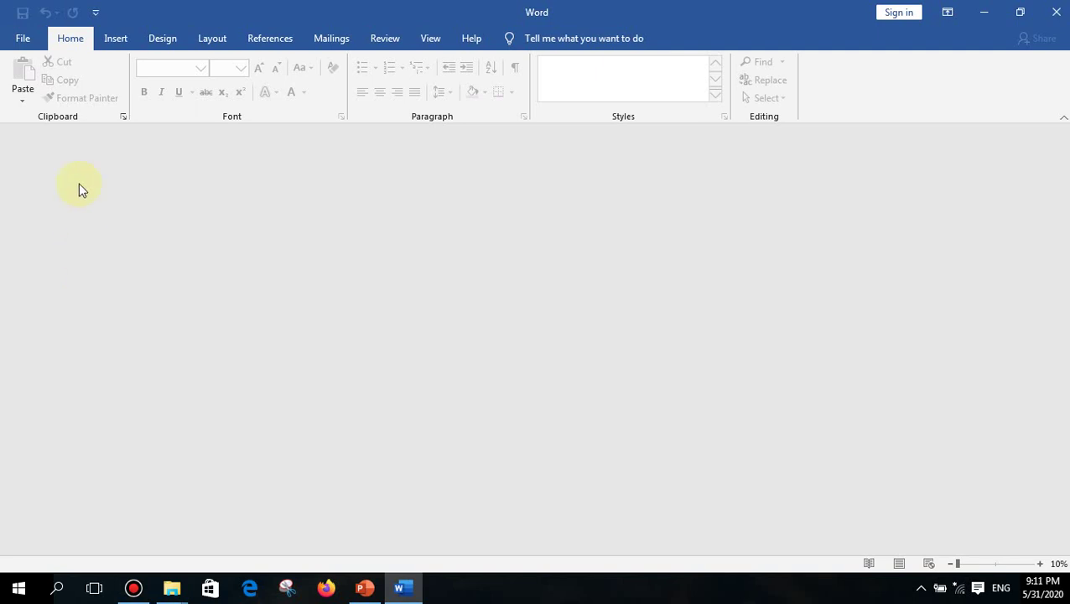
{"action": "left_click", "coordinate": [22, 38]}
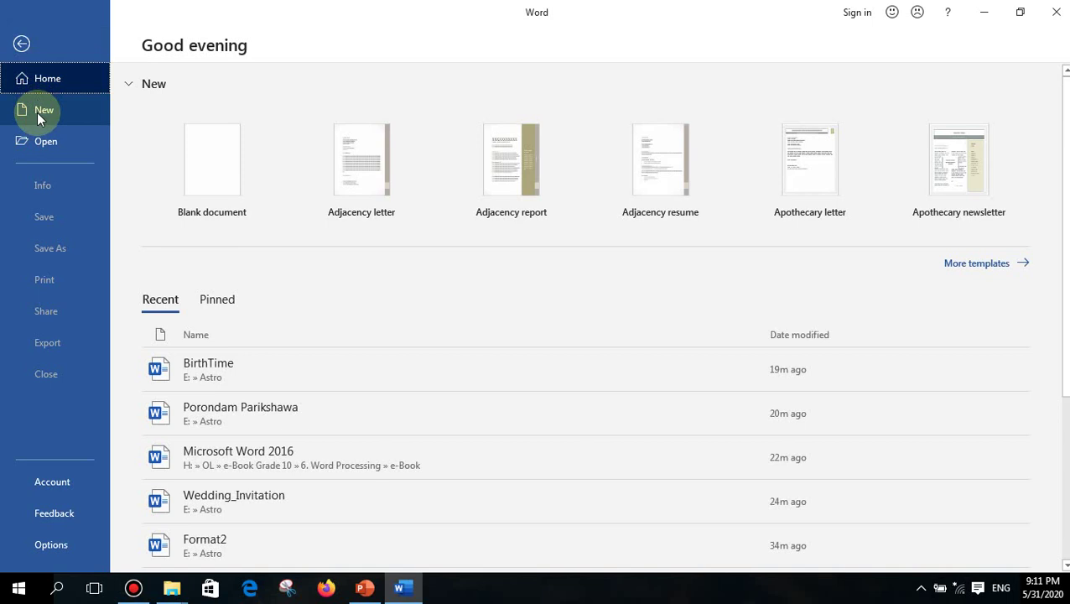
{"action": "left_click", "coordinate": [37, 112]}
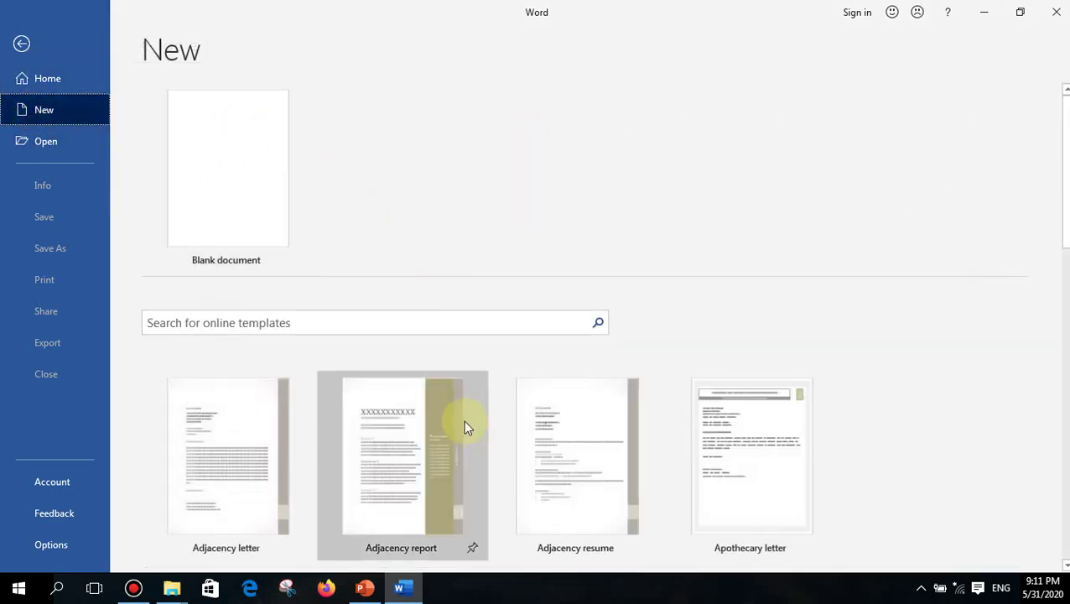
{"action": "scroll", "coordinate": [277, 395], "scroll_direction": "down", "scroll_amount": 1}
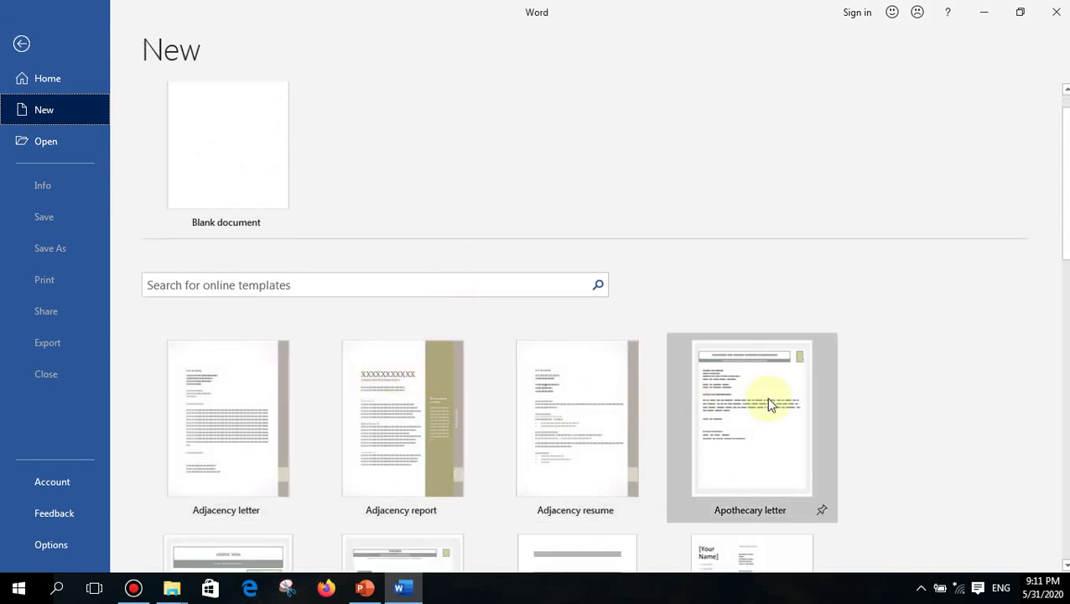
{"action": "scroll", "coordinate": [359, 329], "scroll_direction": "up", "scroll_amount": 1}
{"action": "scroll", "coordinate": [344, 407], "scroll_direction": "down", "scroll_amount": 2}
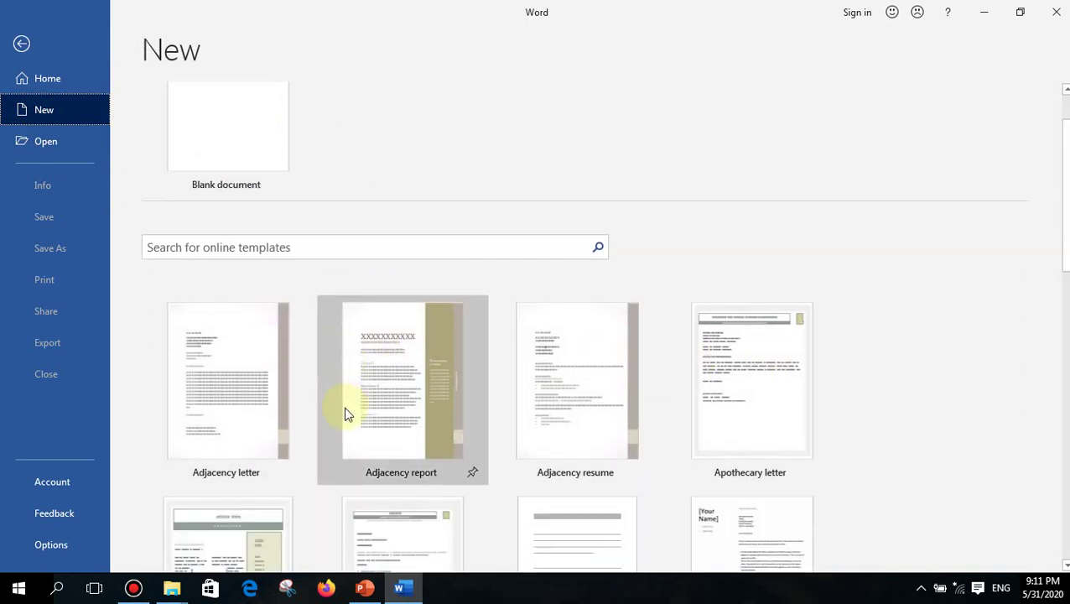
{"action": "scroll", "coordinate": [294, 352], "scroll_direction": "up", "scroll_amount": 2}
{"action": "left_click", "coordinate": [225, 159]}
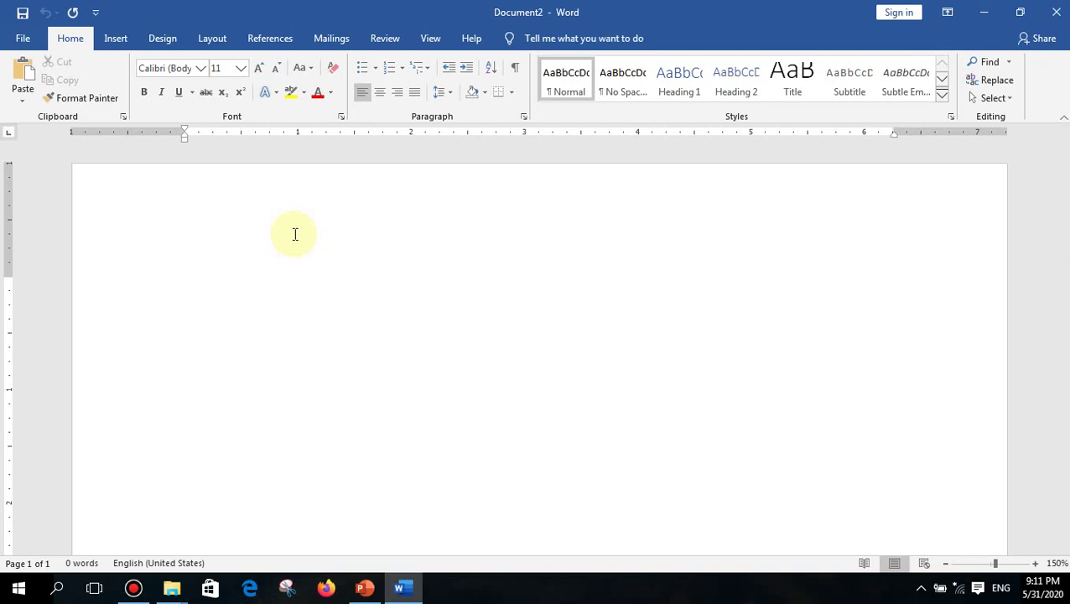
- Close the blank Document2 with Ctrl+W
{"action": "key", "text": "ctrl+w"}
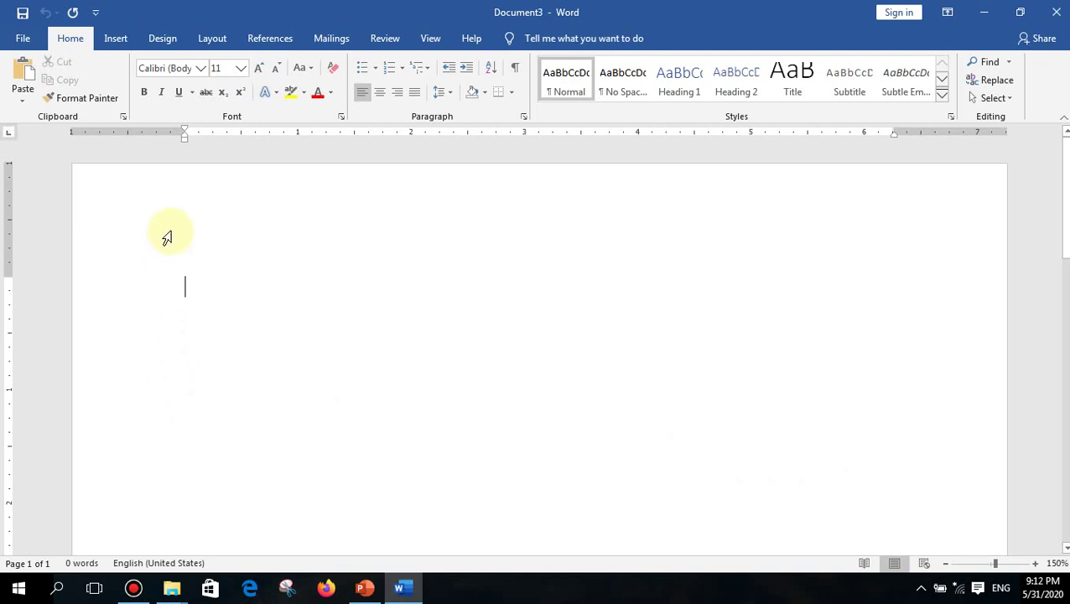
- Zoom Document3 out and in, reset the slider to 100%, then zoom out to 27%
{"action": "scroll", "coordinate": [166, 235], "scroll_direction": "down", "scroll_amount": 9}
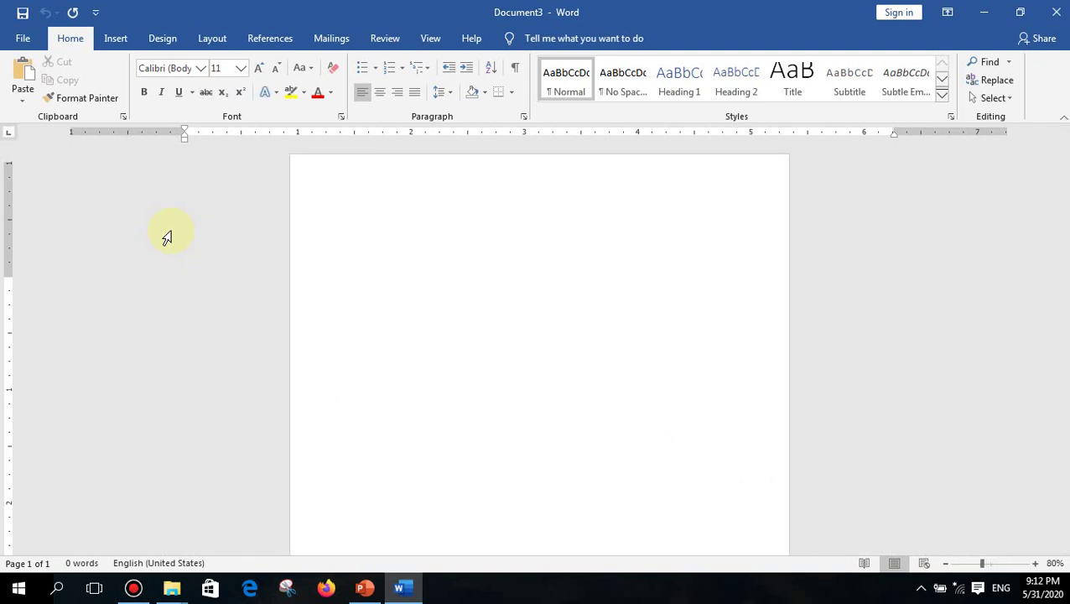
{"action": "scroll", "coordinate": [166, 236], "scroll_direction": "down", "scroll_amount": 2}
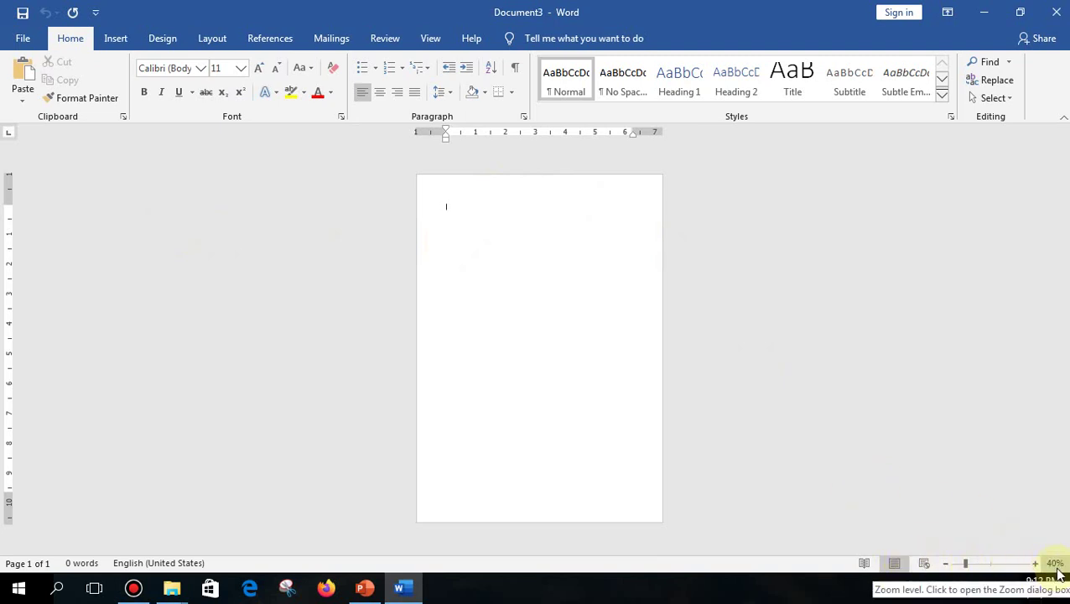
{"action": "scroll", "coordinate": [792, 323], "scroll_direction": "down", "scroll_amount": 3}
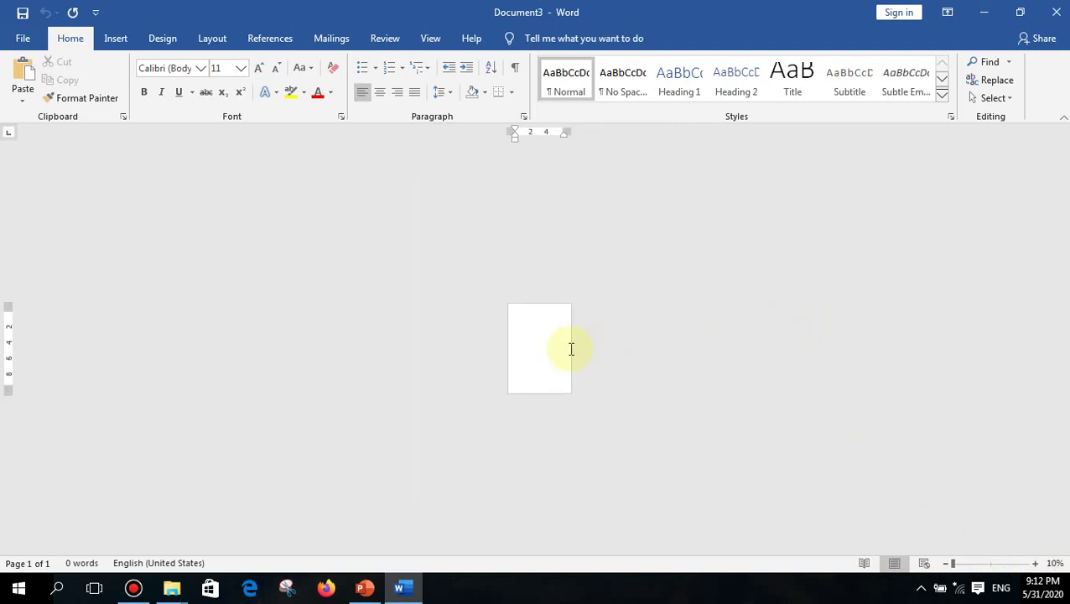
{"action": "scroll", "coordinate": [571, 349], "scroll_direction": "up", "scroll_amount": 11}
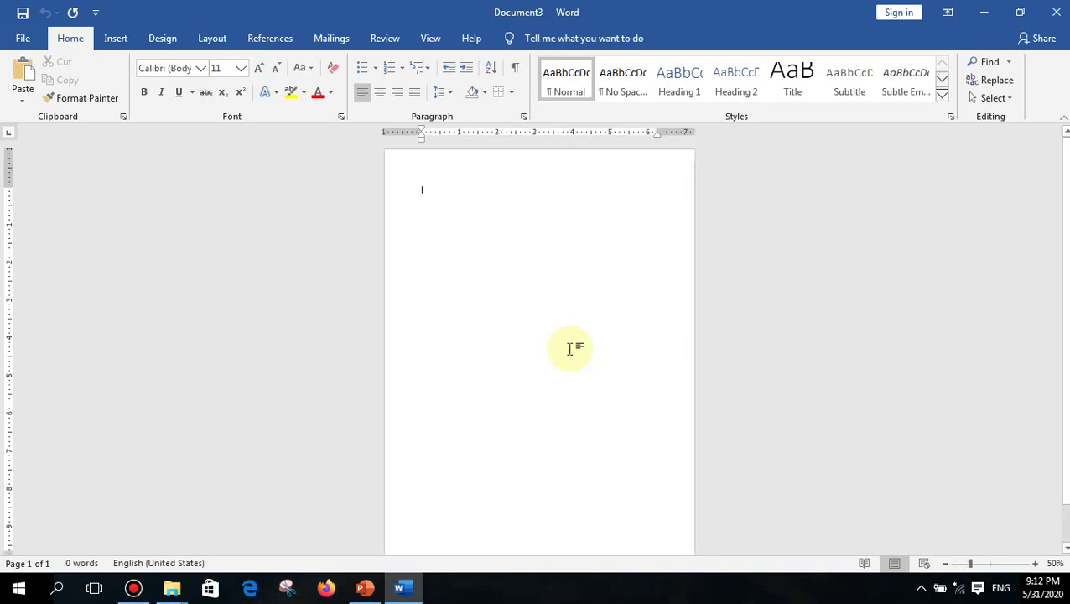
{"action": "scroll", "coordinate": [570, 348], "scroll_direction": "up", "scroll_amount": 15}
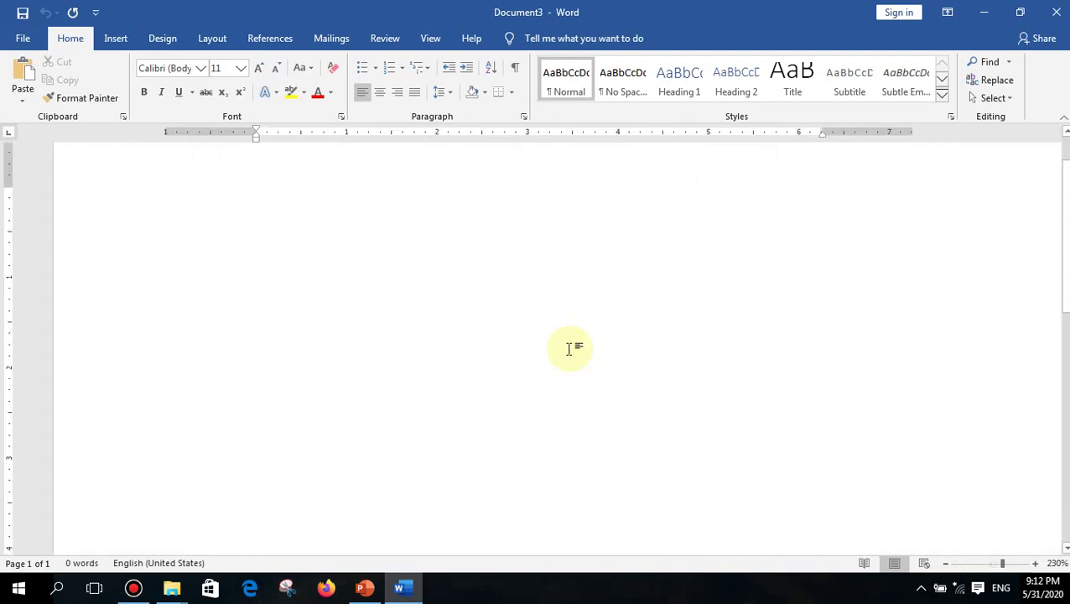
{"action": "scroll", "coordinate": [571, 349], "scroll_direction": "up", "scroll_amount": 20}
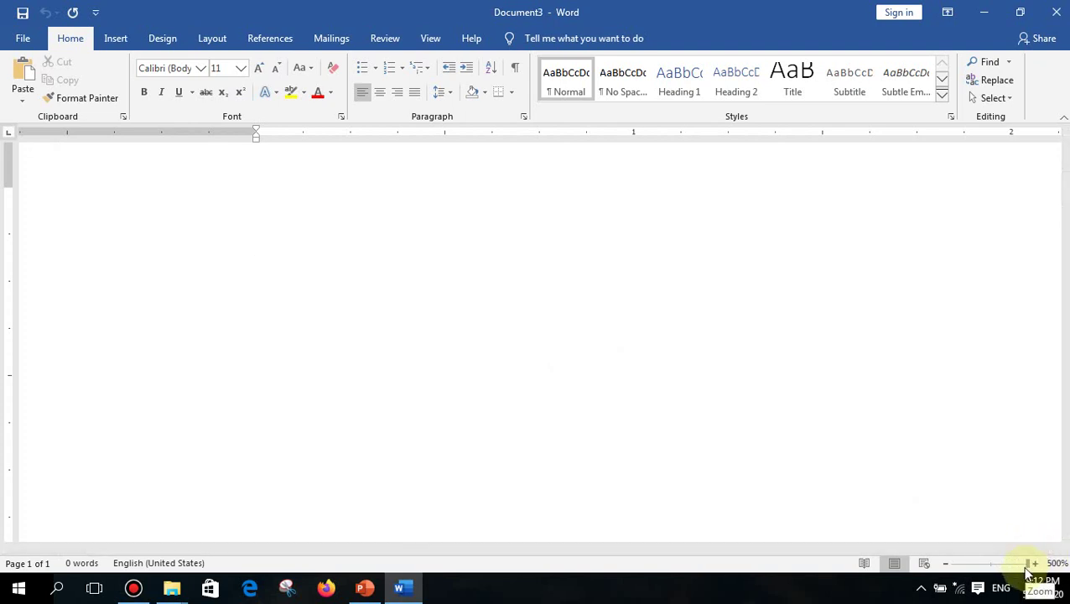
{"action": "left_click_drag", "start_coordinate": [1029, 568], "coordinate": [976, 569]}
{"action": "scroll", "coordinate": [749, 346], "scroll_direction": "down", "scroll_amount": 3}
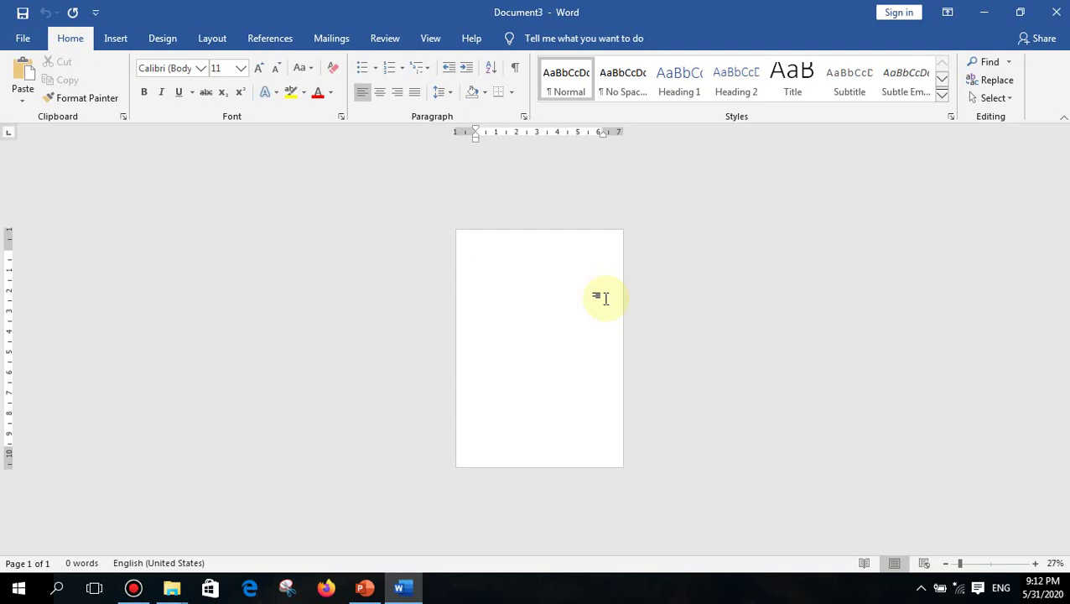
{"action": "key", "text": "ctrl+n"}
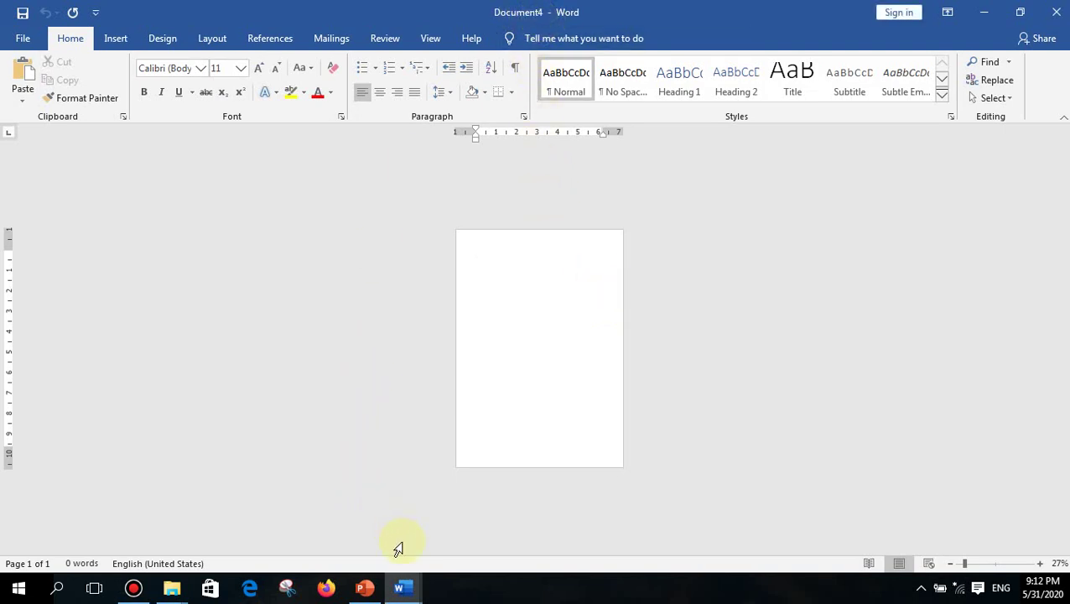
{"action": "mouse_move", "coordinate": [402, 586]}
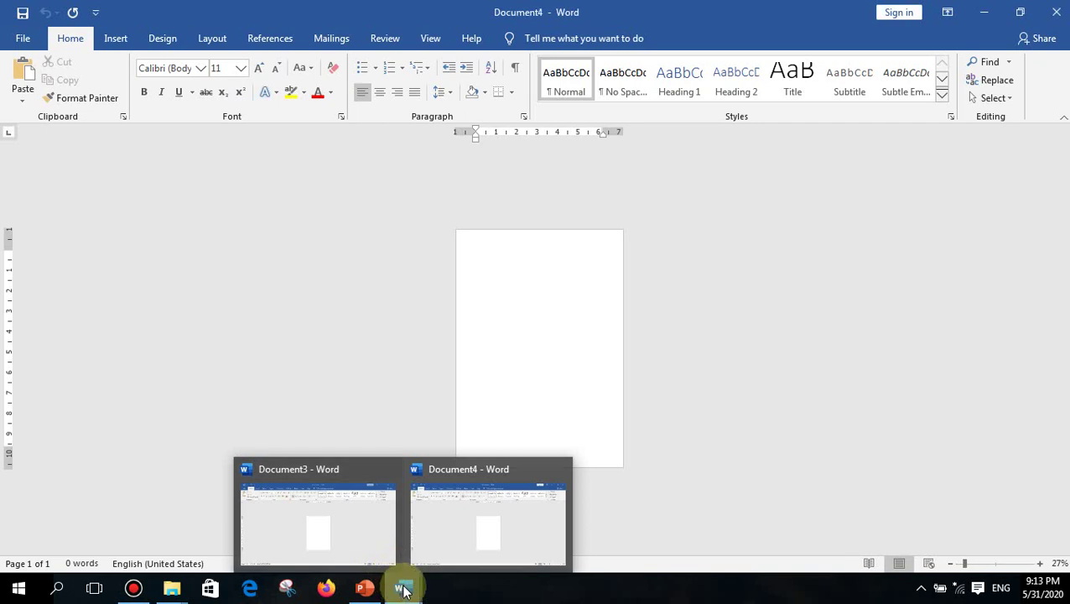
{"action": "left_click", "coordinate": [557, 470]}
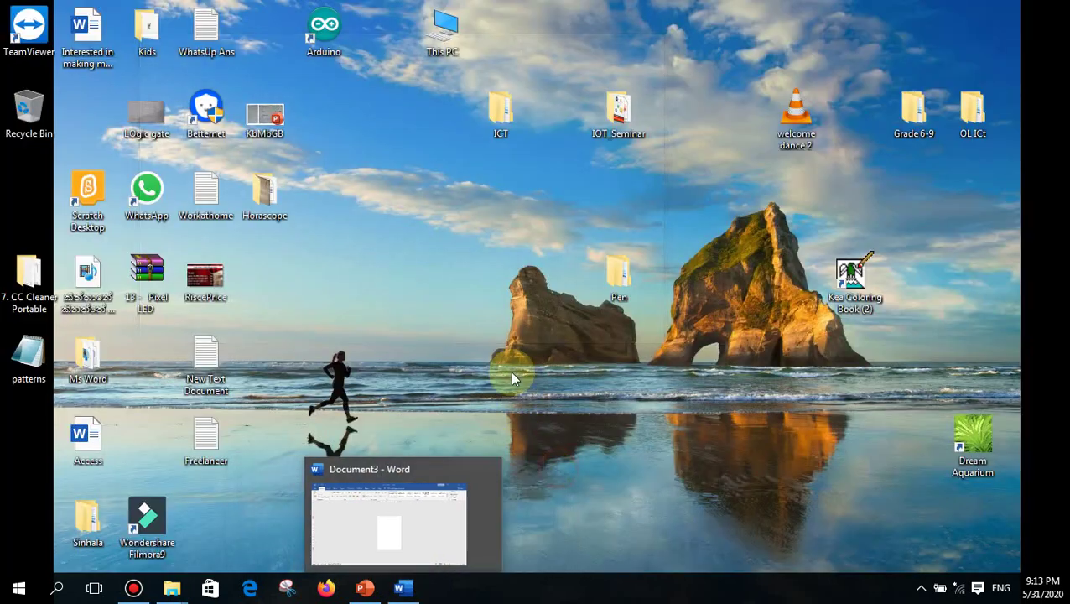
{"action": "left_click", "coordinate": [416, 511]}
{"action": "scroll", "coordinate": [549, 250], "scroll_direction": "up", "scroll_amount": 3}
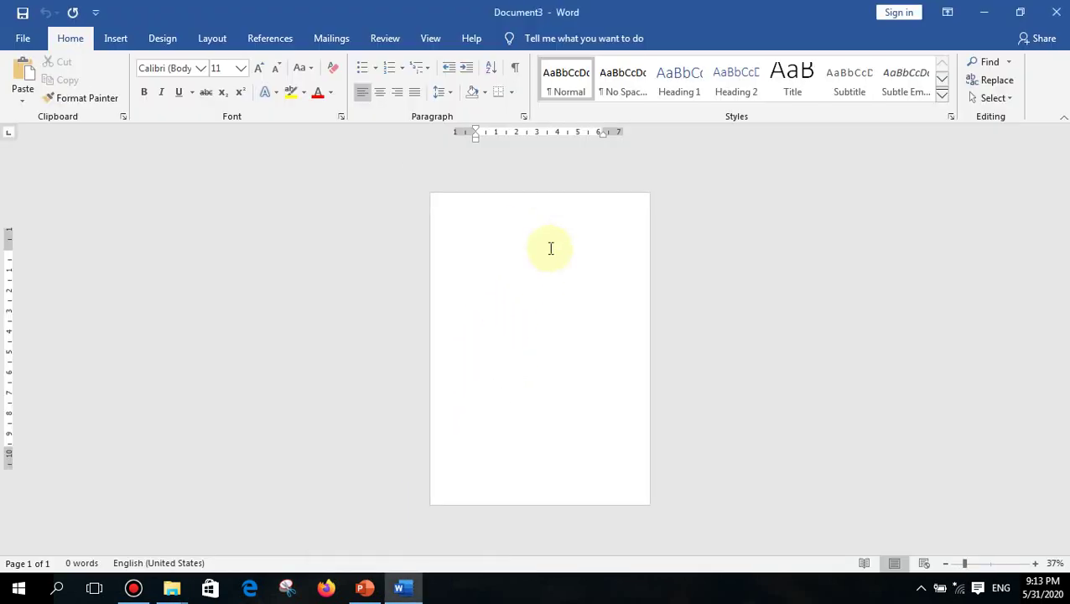
{"action": "scroll", "coordinate": [548, 249], "scroll_direction": "down", "scroll_amount": 2}
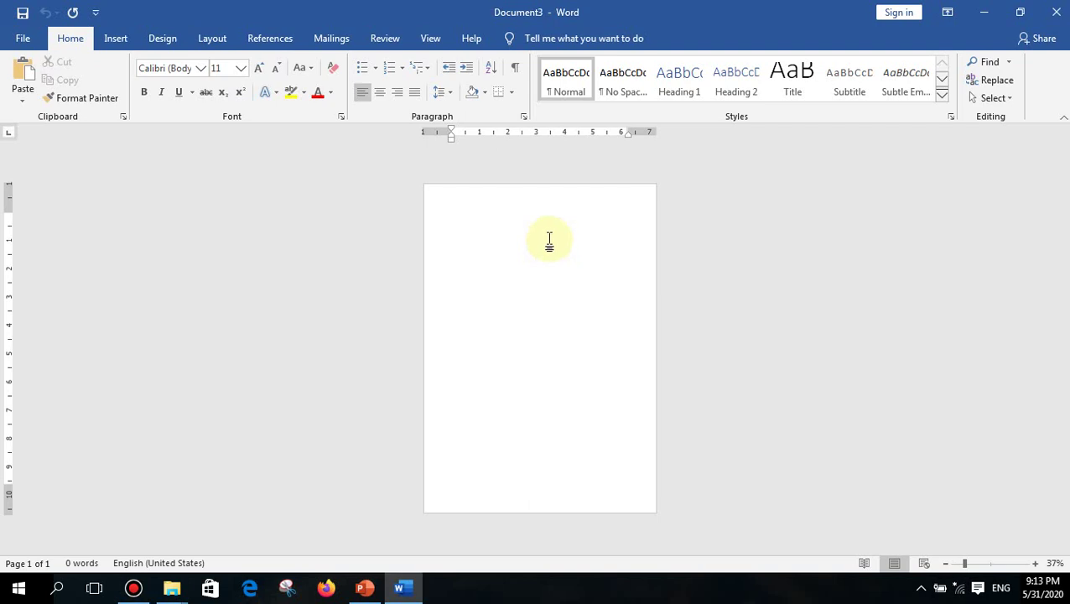
- Insert two blank pages, push the cursor onto page 4, and close Document3
{"action": "left_click", "coordinate": [128, 38]}
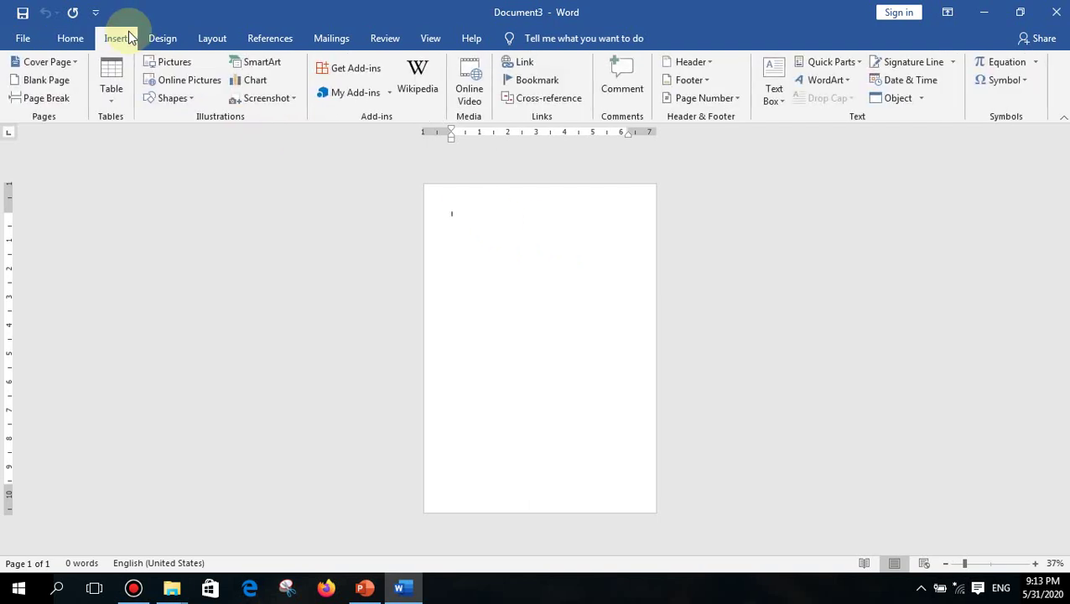
{"action": "left_click", "coordinate": [61, 90]}
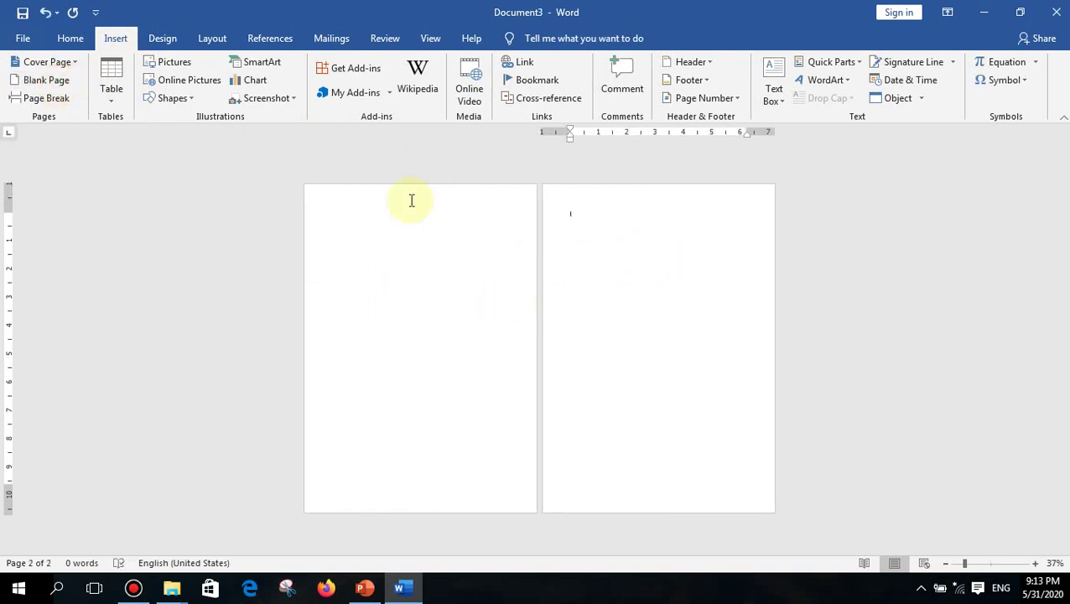
{"action": "left_click", "coordinate": [37, 80]}
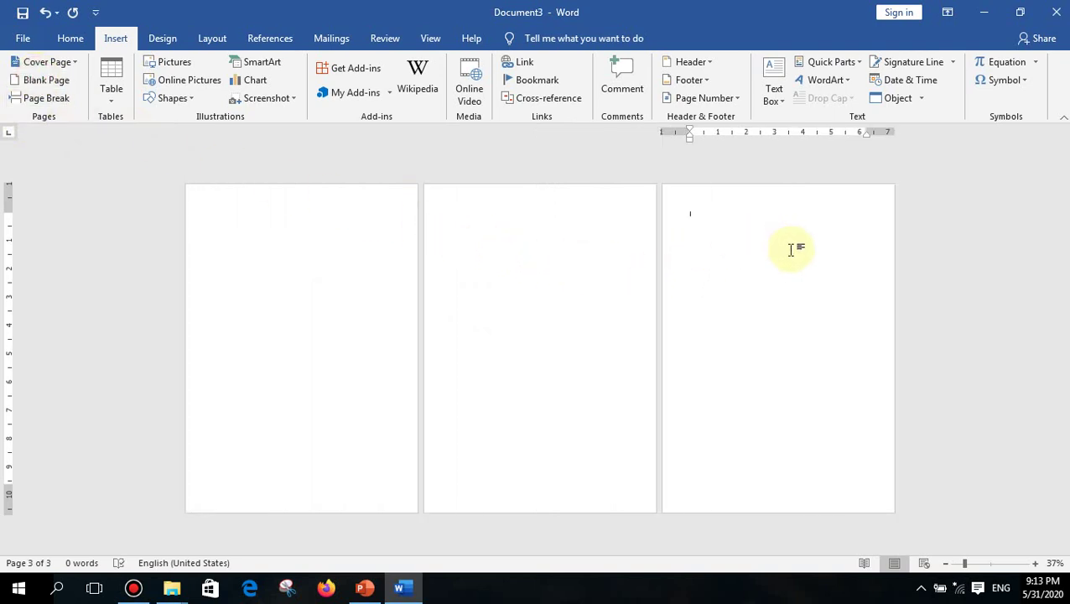
{"action": "key", "text": "Return"}
{"action": "key", "text": "Return"}
{"action": "key", "text": "Return"}
{"action": "key", "text": "Return"}
{"action": "key", "text": "Return"}
{"action": "key", "text": "Return"}
{"action": "key", "text": "Return"}
{"action": "key", "text": "Return"}
{"action": "key", "text": "Return"}
{"action": "key", "text": "Return"}
{"action": "key", "text": "Return"}
{"action": "key", "text": "Return"}
{"action": "key", "text": "Return"}
{"action": "key", "text": "Return"}
{"action": "key", "text": "Return"}
{"action": "key", "text": "Return"}
{"action": "key", "text": "Return"}
{"action": "key", "text": "Return"}
{"action": "key", "text": "Return"}
{"action": "key", "text": "Return"}
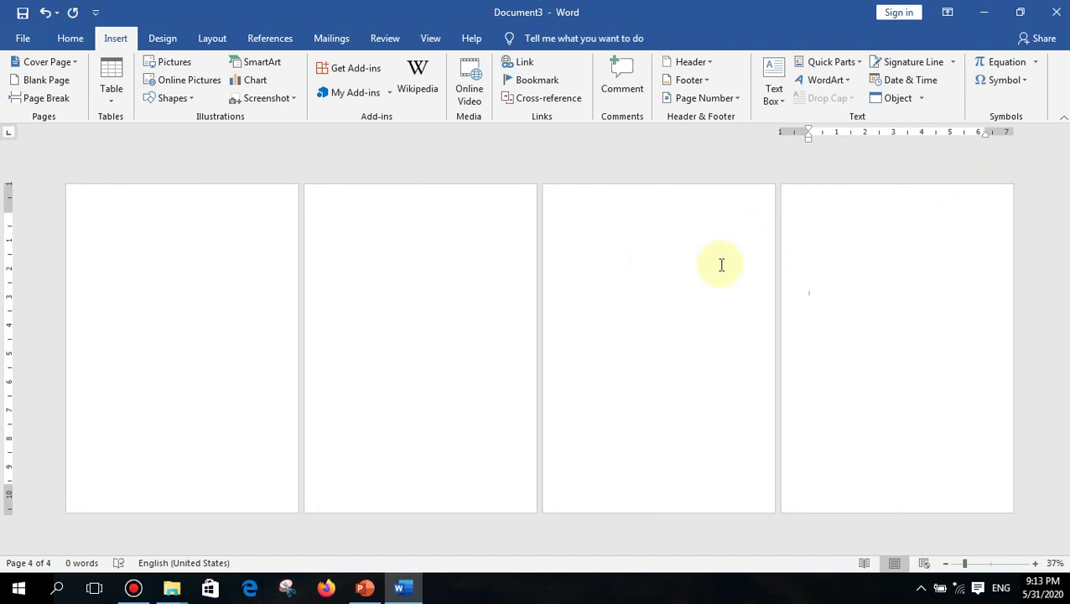
{"action": "key", "text": "alt+F4"}
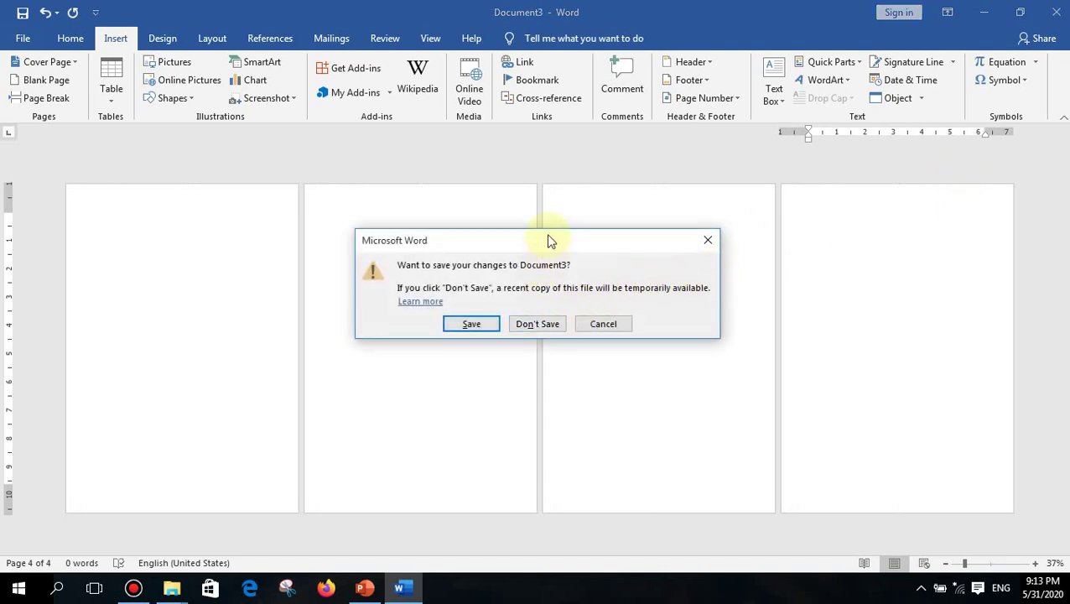
- Choose Don't Save in the save-changes prompt to discard Document3's changes
{"action": "left_click_drag", "start_coordinate": [549, 240], "coordinate": [568, 239]}
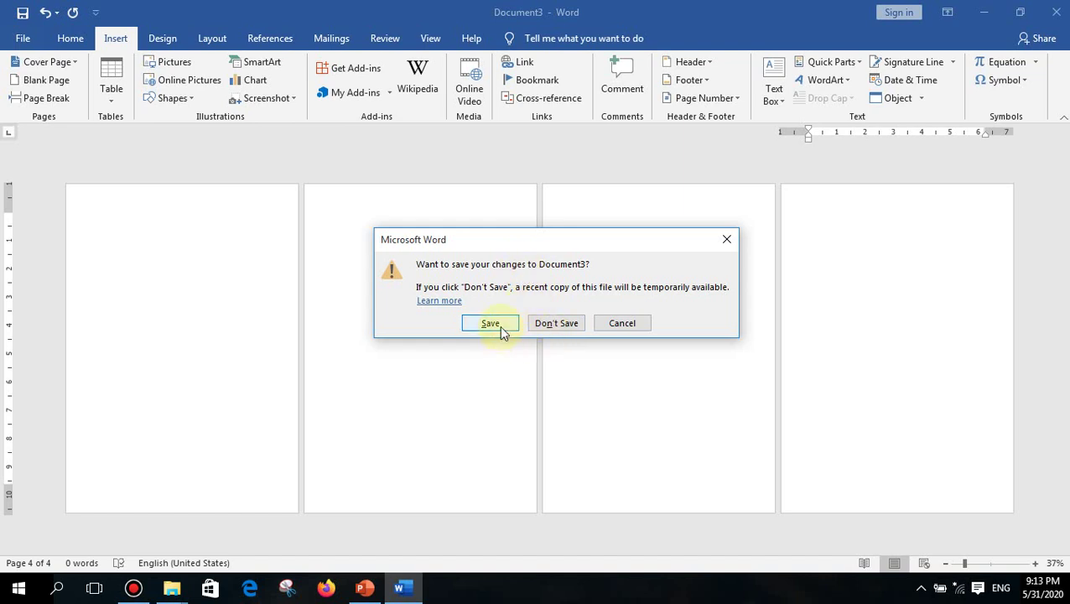
{"action": "left_click", "coordinate": [574, 326]}
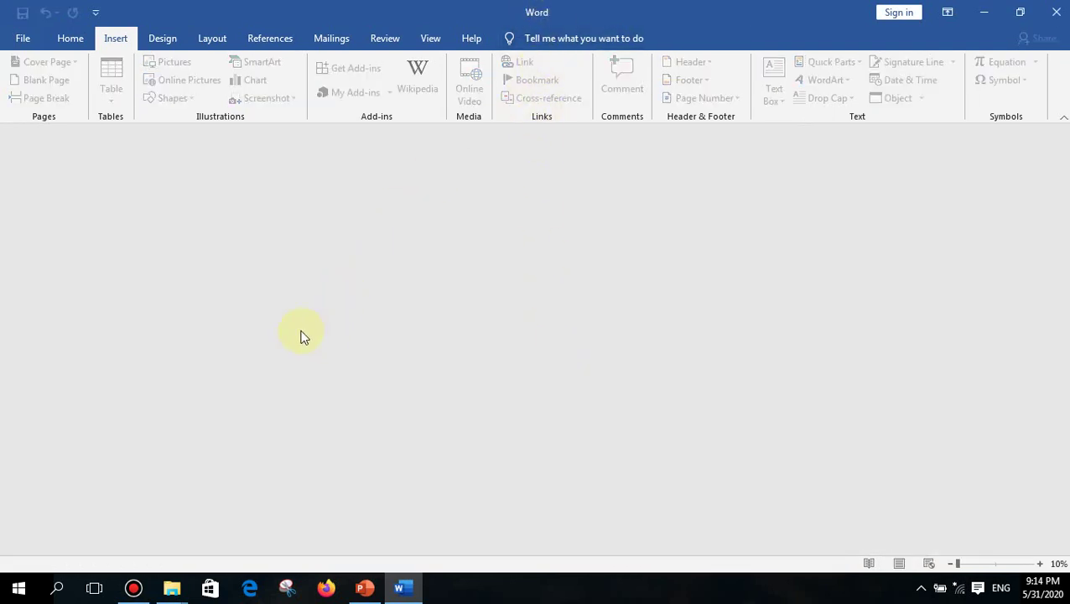
- Create Document5 and type 'Test' on its first line
{"action": "key", "text": "ctrl+n"}
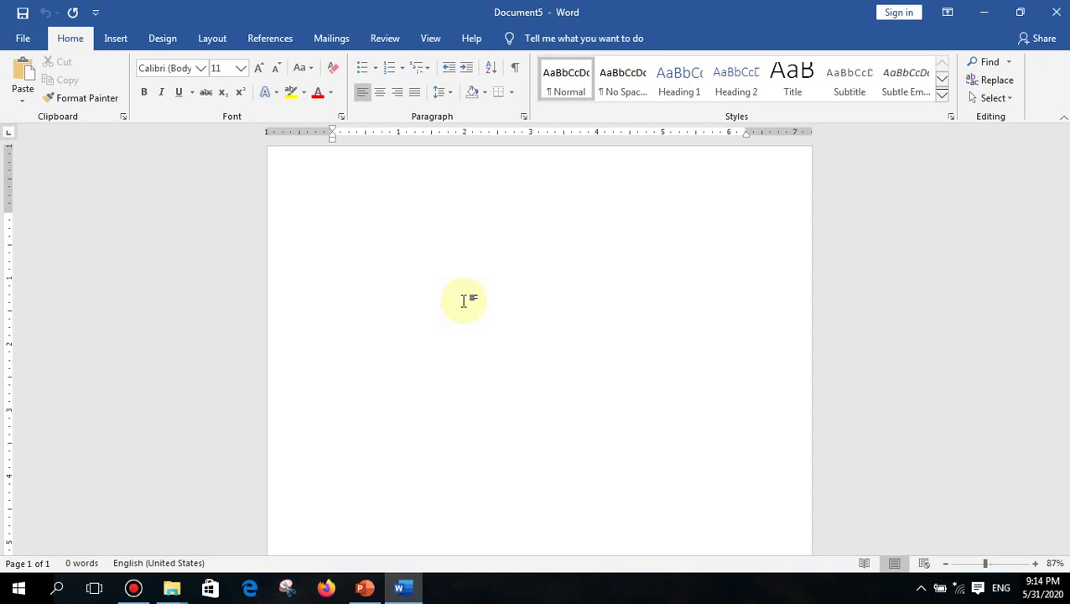
{"action": "type", "text": "Test"}
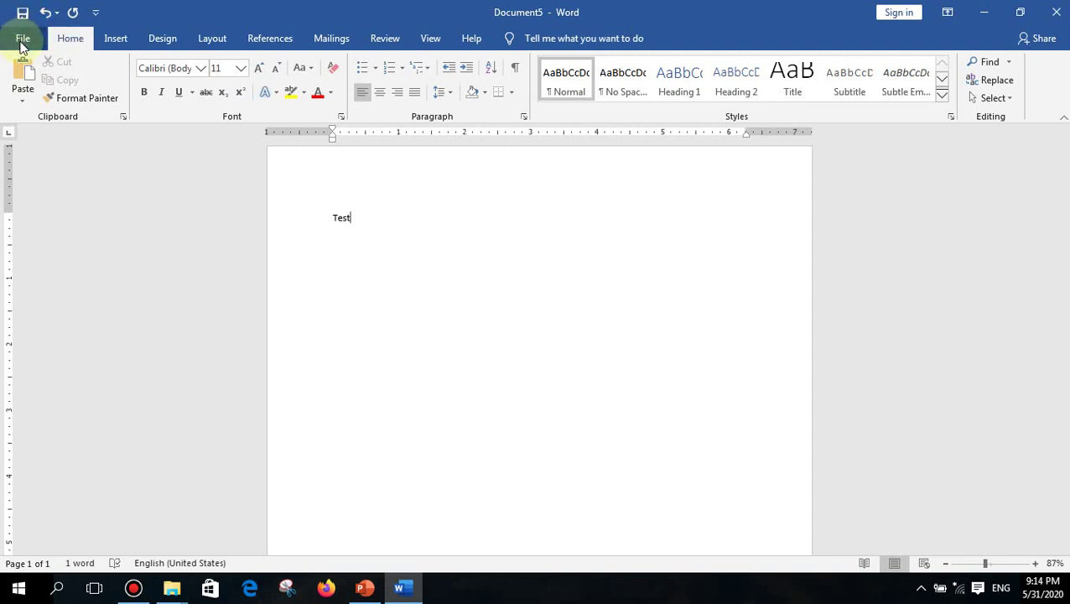
- Open Save As in the Documents folder, centre the dialog, and select the suggested 'Test' name
{"action": "left_click", "coordinate": [21, 39]}
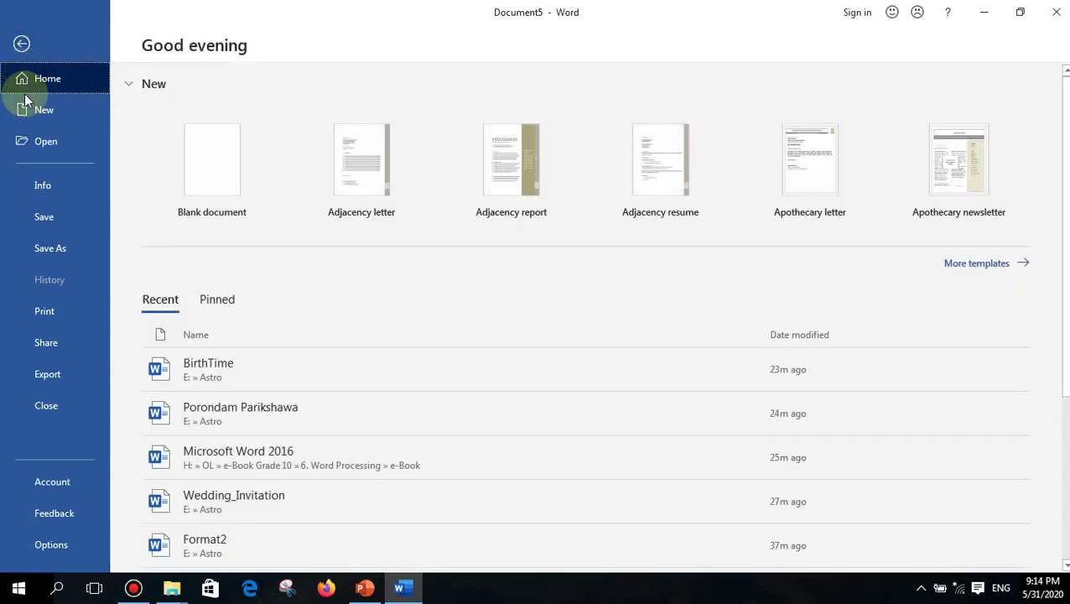
{"action": "left_click", "coordinate": [27, 221]}
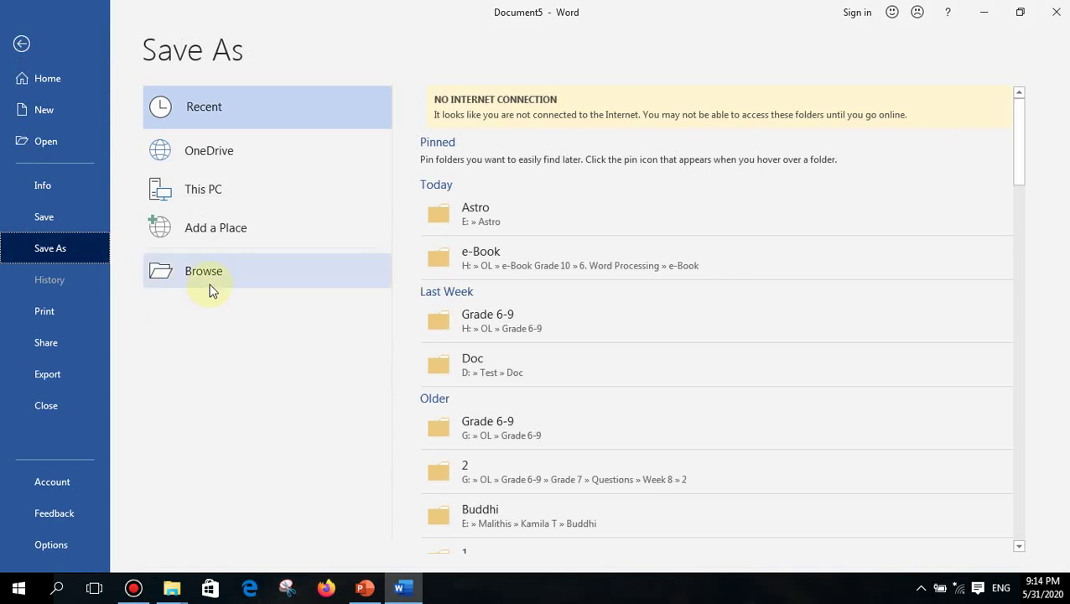
{"action": "left_click", "coordinate": [209, 279]}
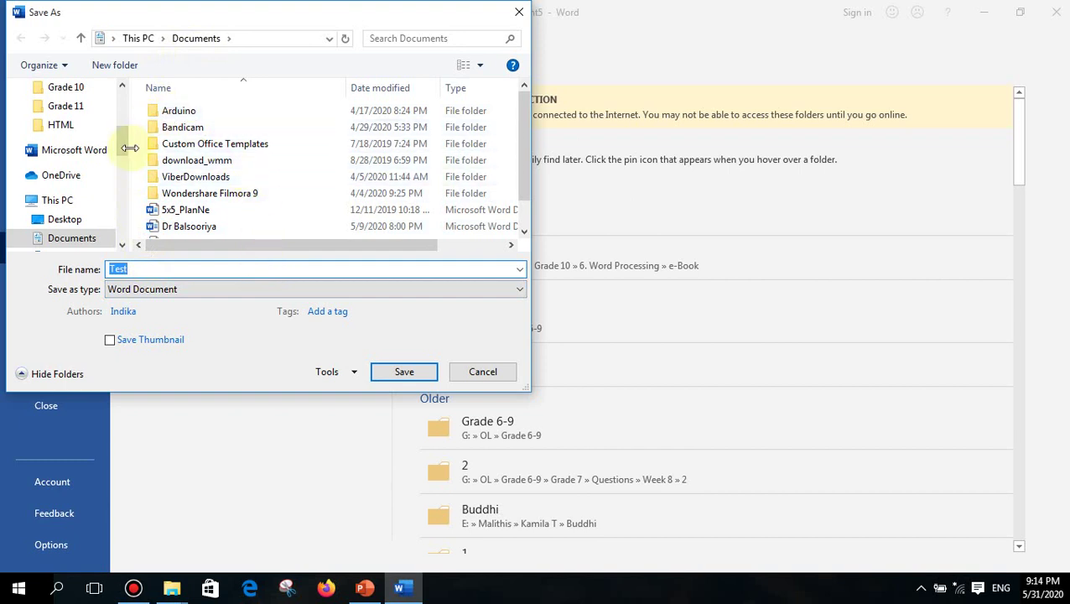
{"action": "mouse_move", "coordinate": [123, 150]}
{"action": "left_mouse_down"}
{"action": "mouse_move", "coordinate": [131, 205]}
{"action": "mouse_move", "coordinate": [138, 159]}
{"action": "left_mouse_up"}
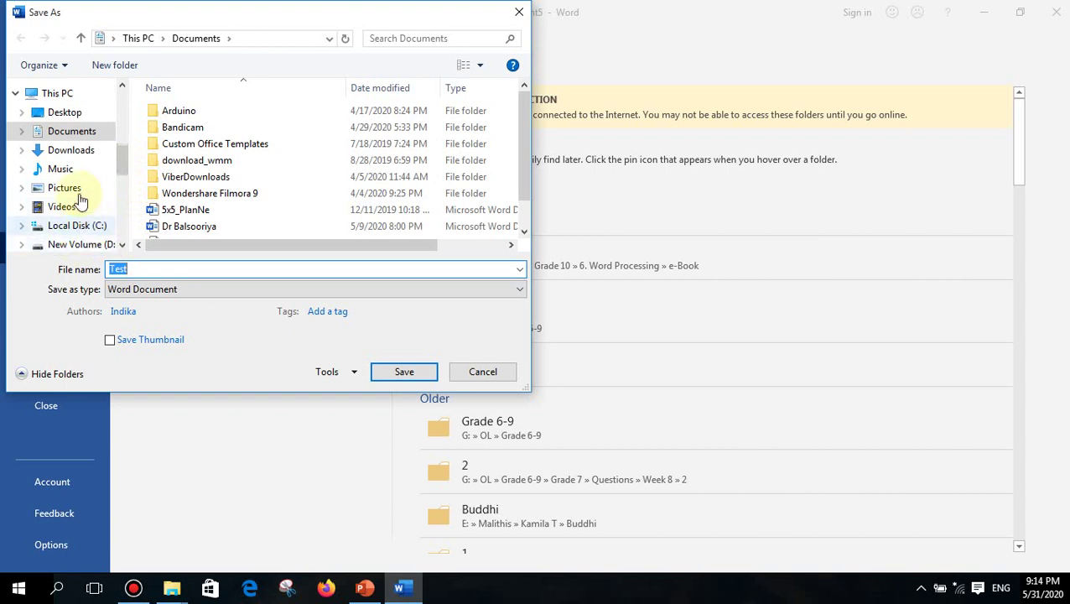
{"action": "scroll", "coordinate": [84, 223], "scroll_direction": "down", "scroll_amount": 1}
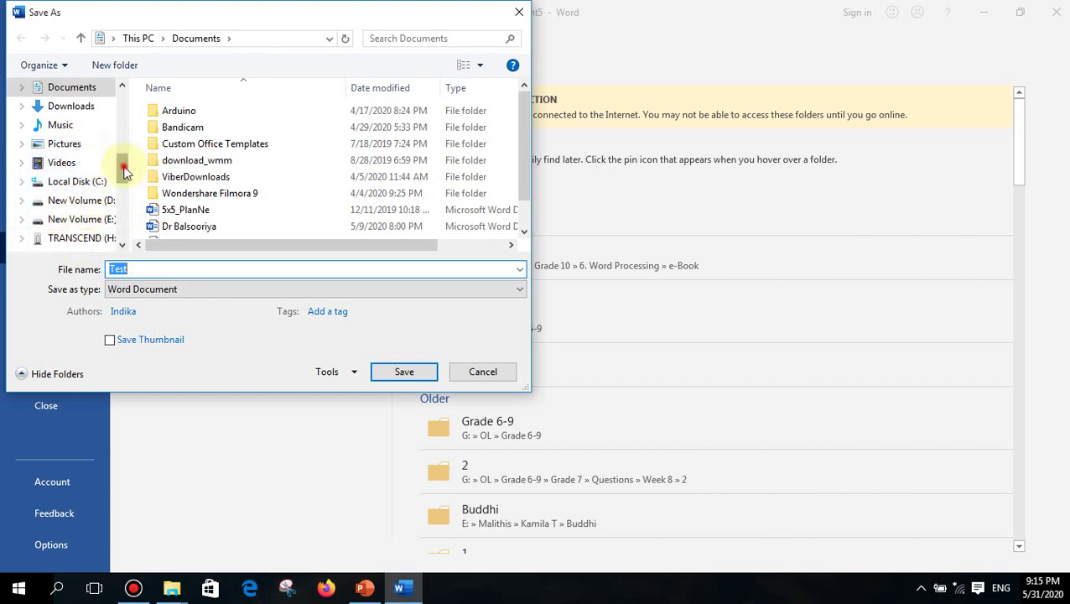
{"action": "left_click_drag", "start_coordinate": [124, 163], "coordinate": [124, 96]}
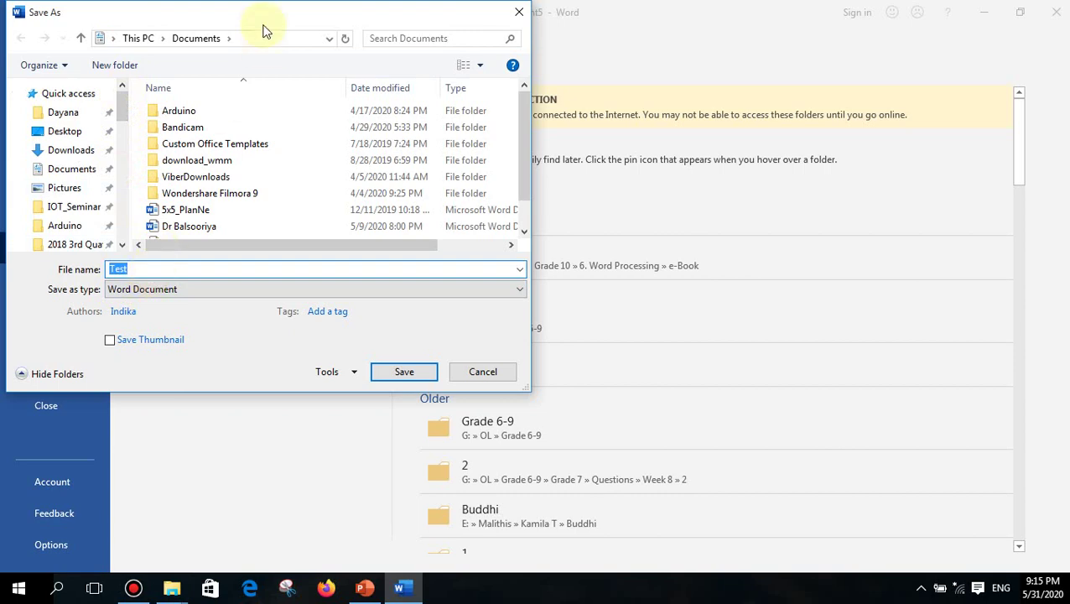
{"action": "left_click_drag", "start_coordinate": [263, 22], "coordinate": [521, 49]}
{"action": "left_click", "coordinate": [411, 294]}
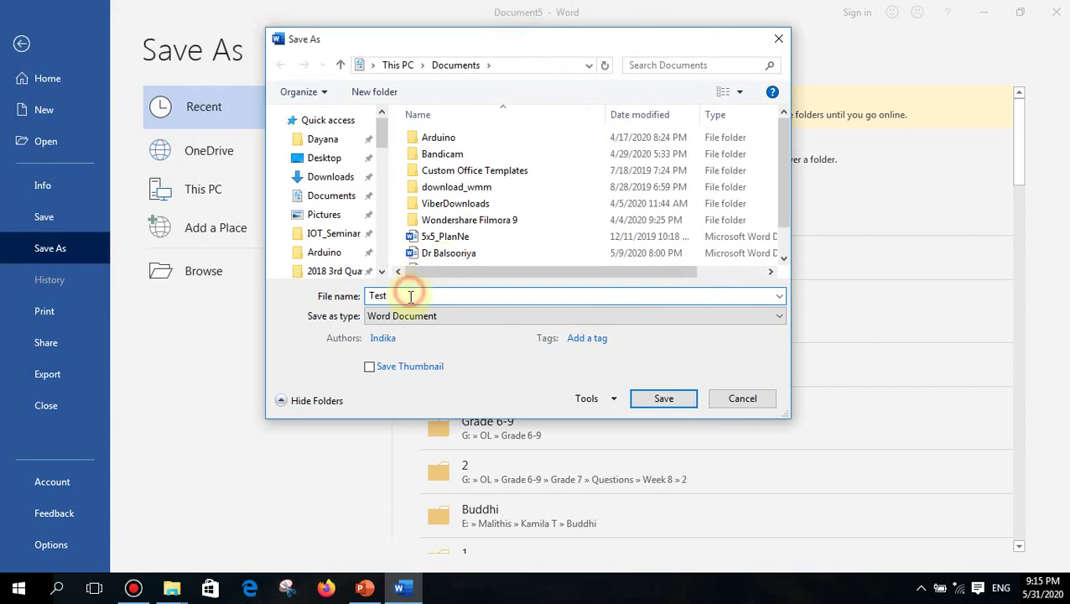
- Save the document as 'My Letter' in Documents, then type a line of filler text
{"action": "left_click_drag", "start_coordinate": [409, 297], "coordinate": [368, 298]}
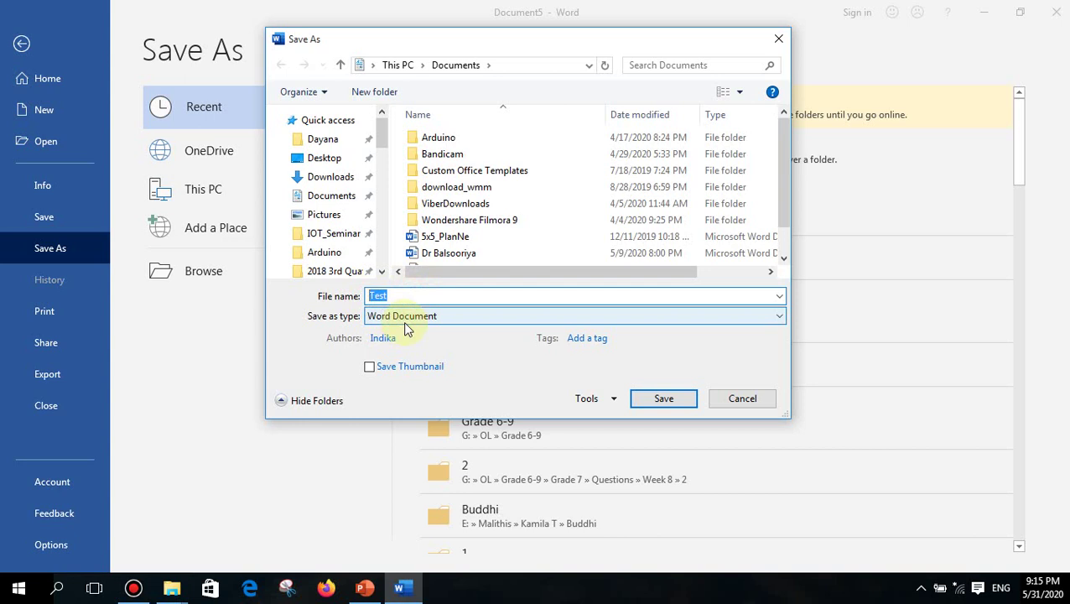
{"action": "type", "text": "My"}
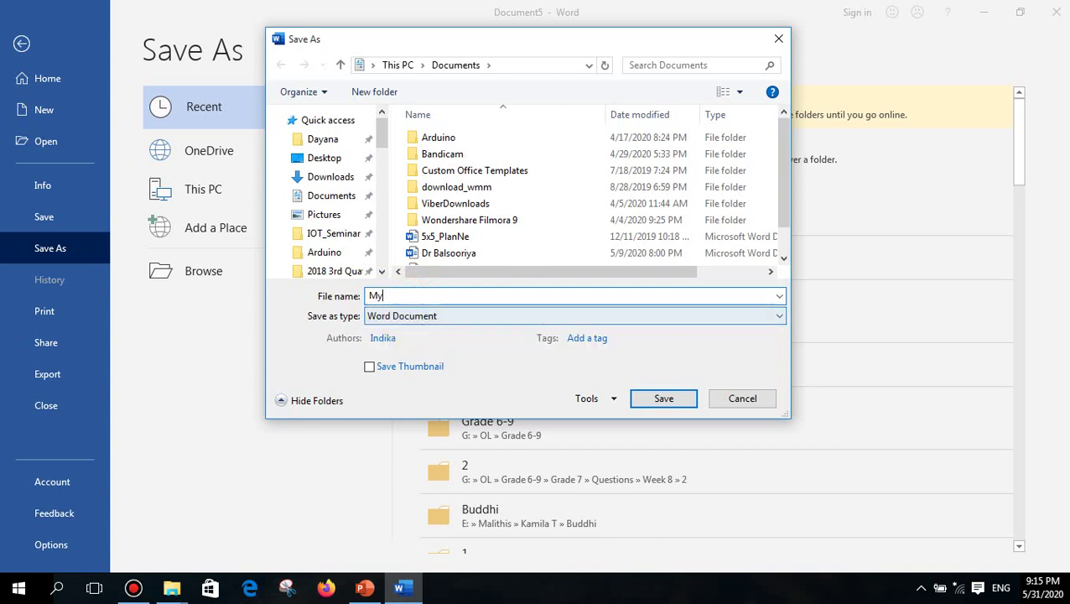
{"action": "type", "text": " Letter"}
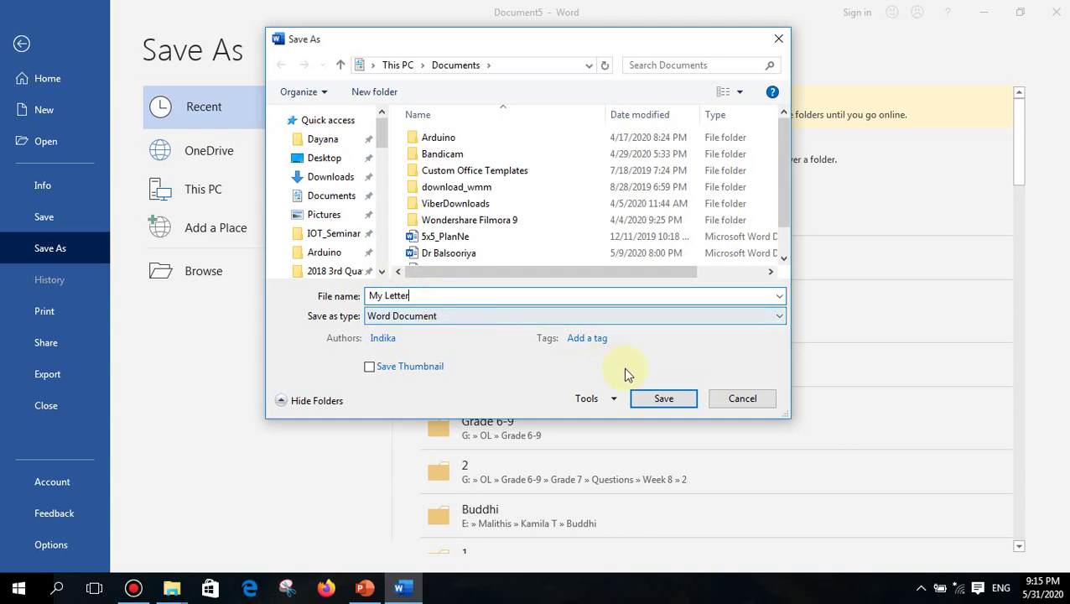
{"action": "left_click", "coordinate": [666, 400]}
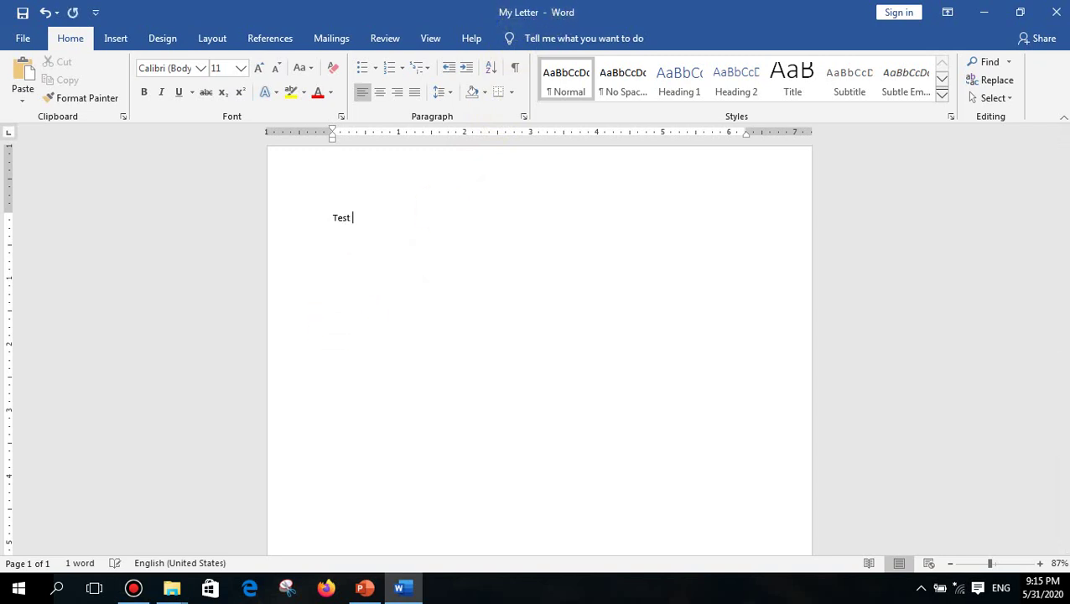
{"action": "type", "text": "kdjflksjdflks dlskdjflksdjflk"}
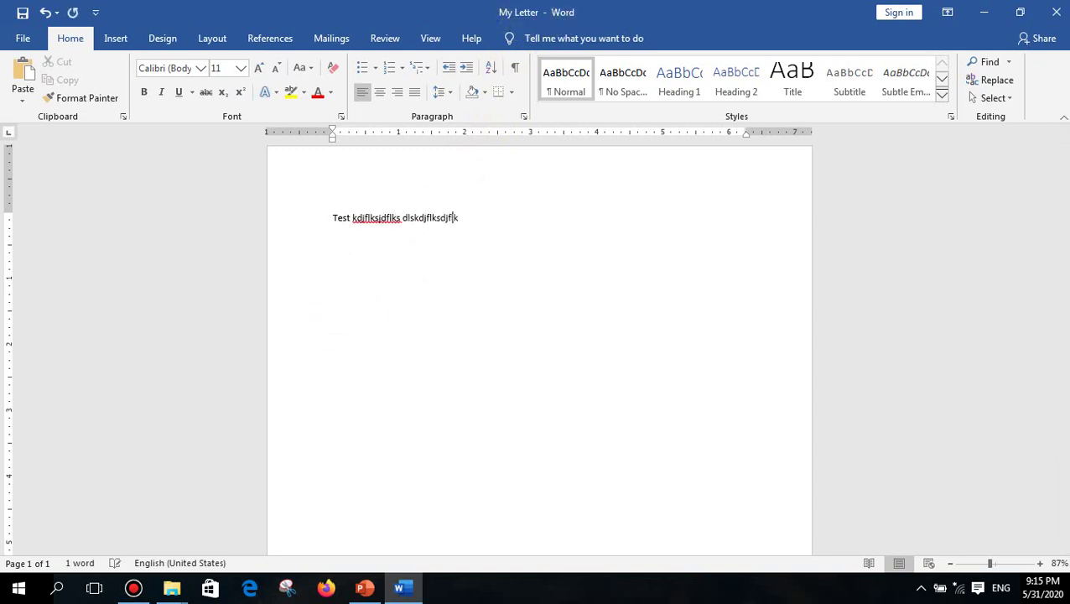
{"action": "type", "text": "sd fskldf sldkjfsd lskdjflksdjflksjd"}
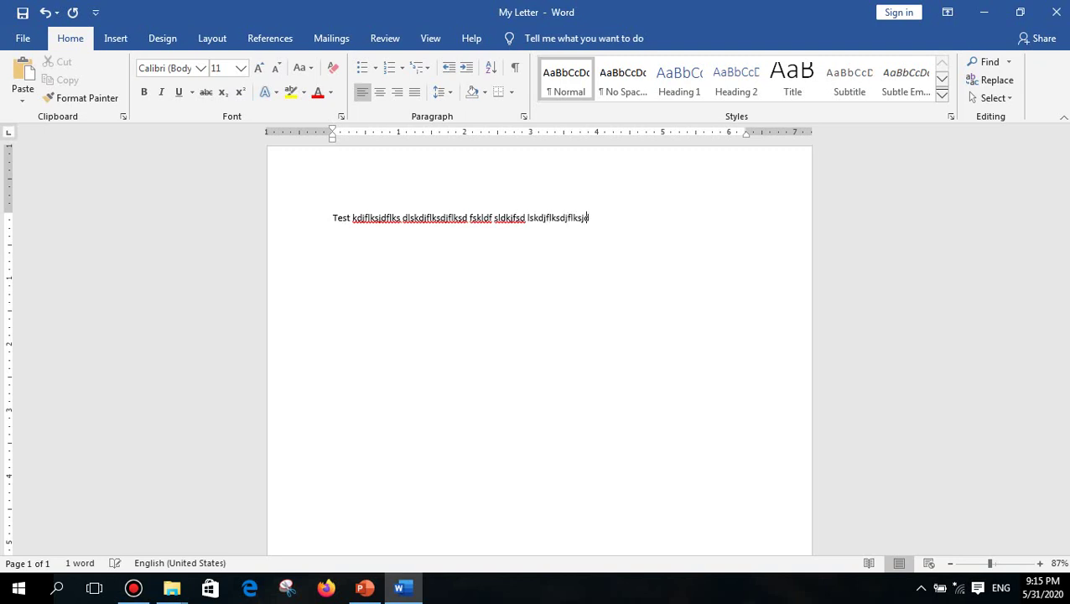
{"action": "type", "text": "fsd lfkjsd ksdlfjslkdjf ds"}
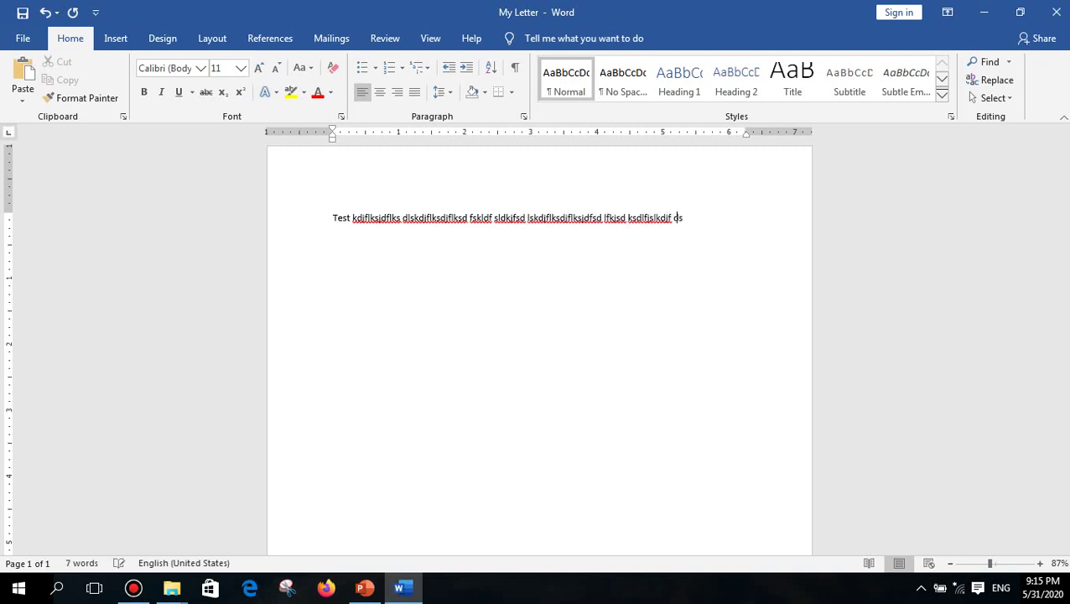
{"action": "type", "text": " sdfskld jfsldkfjksdjfsdf ldkjf"}
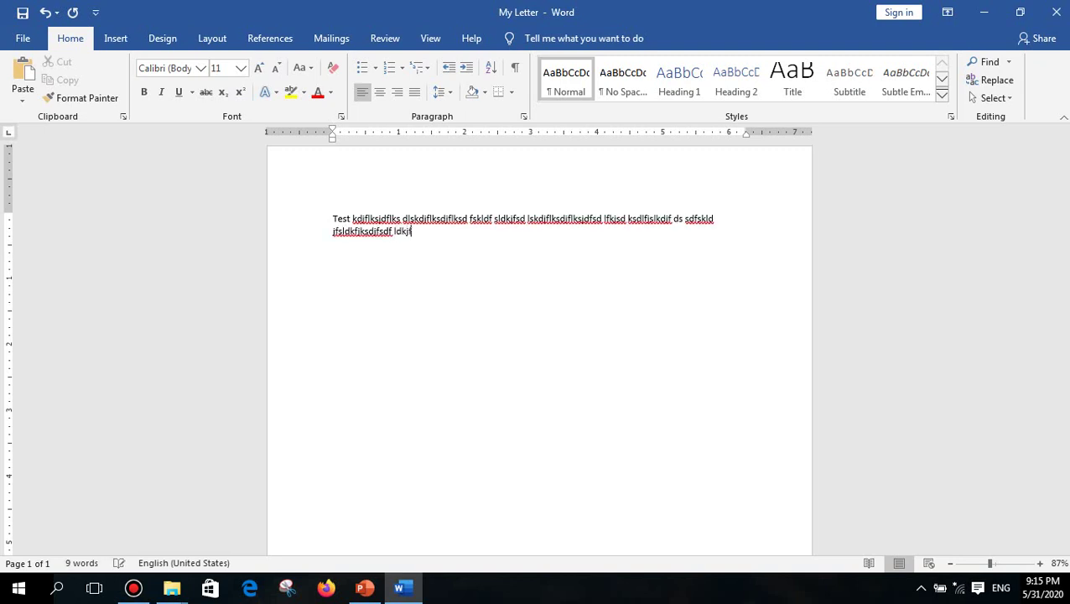
{"action": "type", "text": "sdjf kjf dsjfdfskdf "}
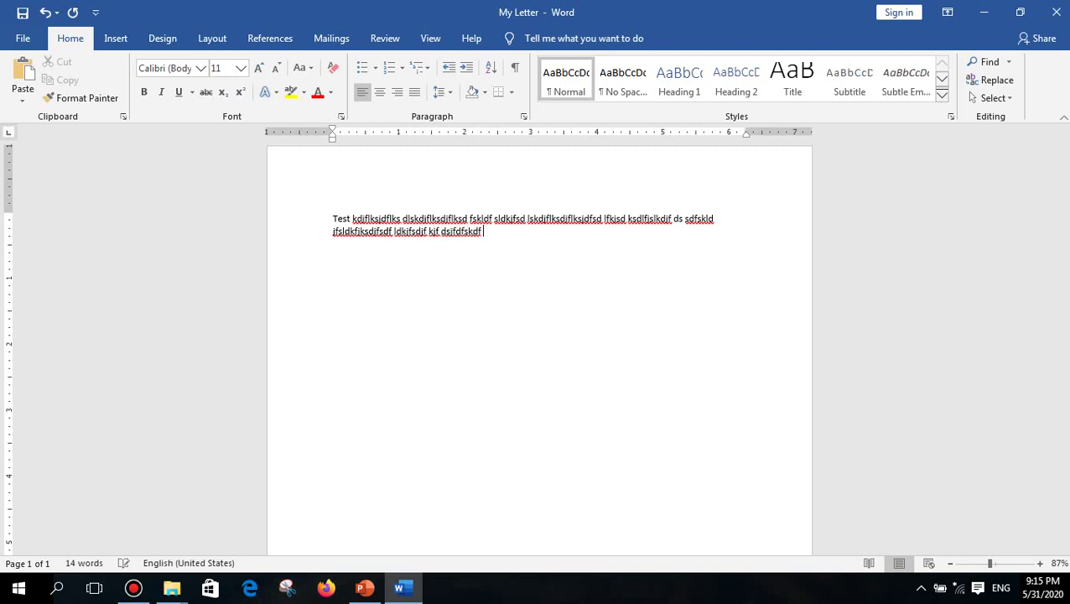
{"action": "type", "text": "sdkjfsd fsldkjf"}
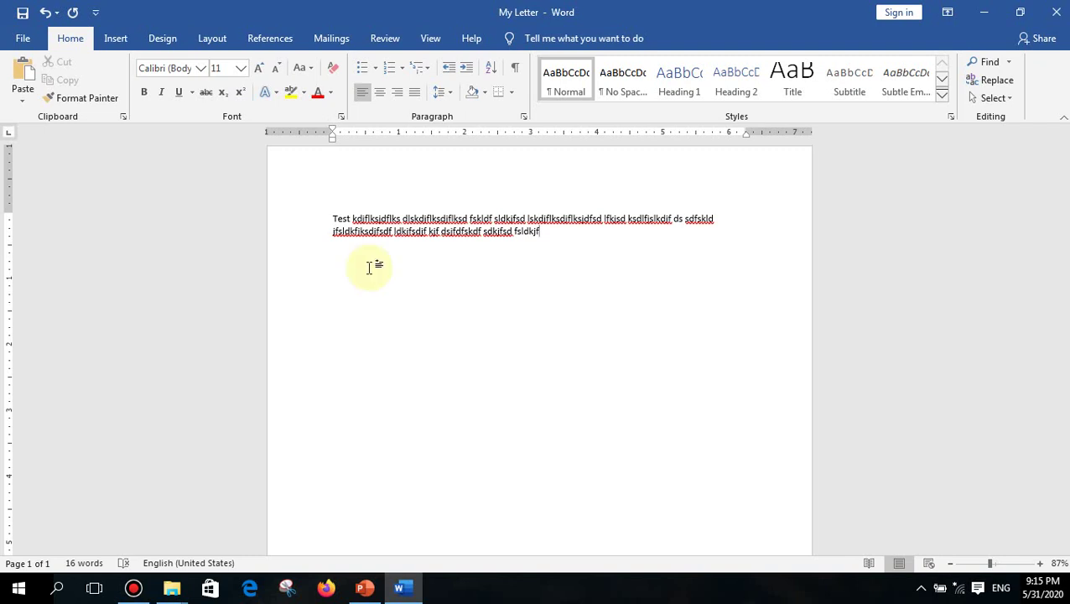
- Save the filler text, add another line 'kjdslkfjslkfj lk jl', save again, and close My Letter
{"action": "key", "text": "ctrl+s"}
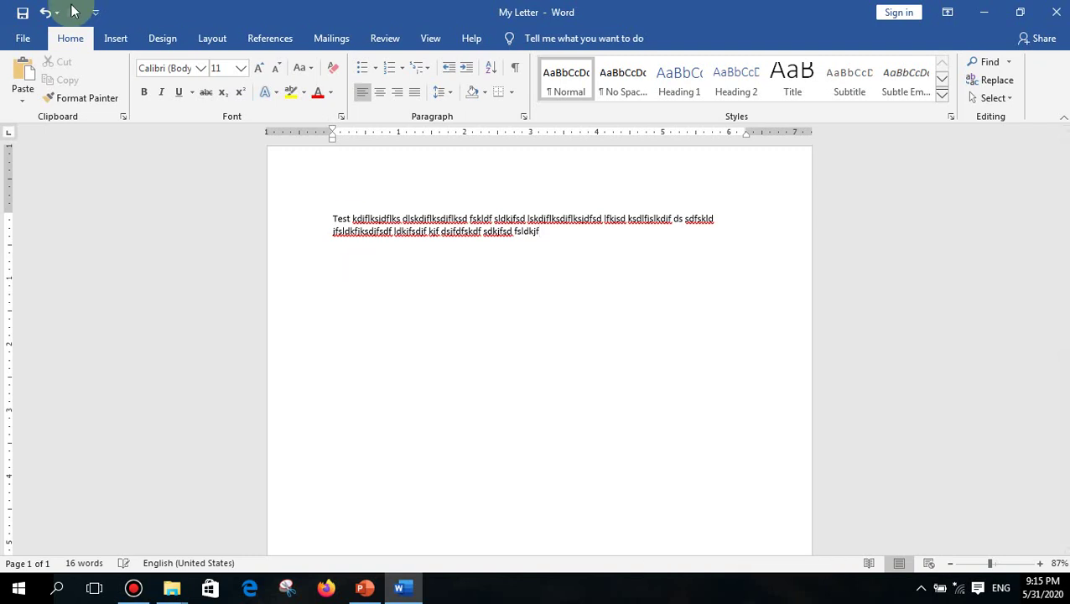
{"action": "left_click", "coordinate": [26, 39]}
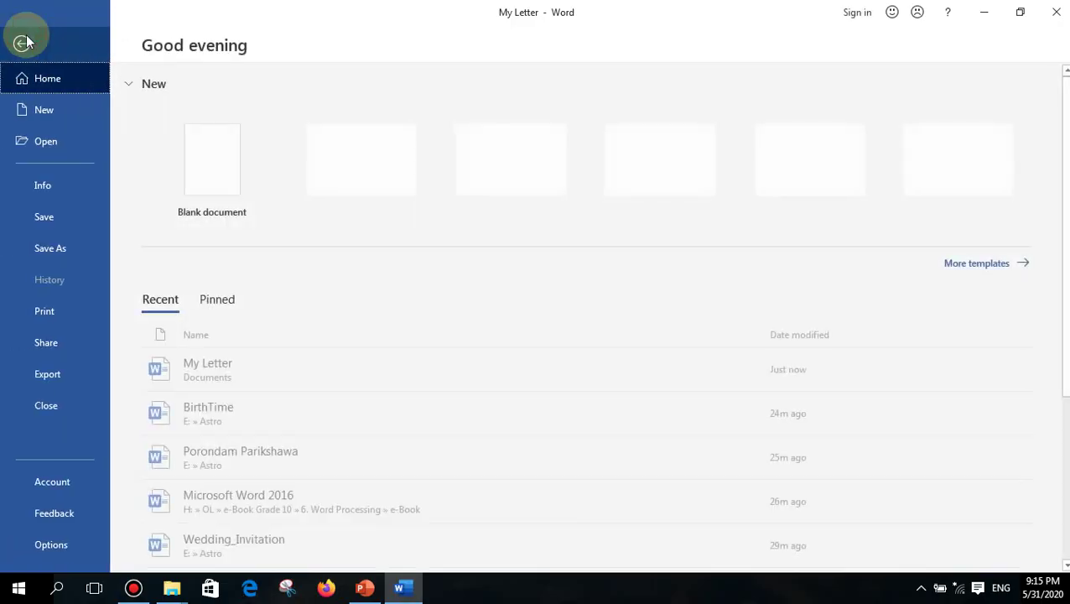
{"action": "left_click", "coordinate": [46, 218]}
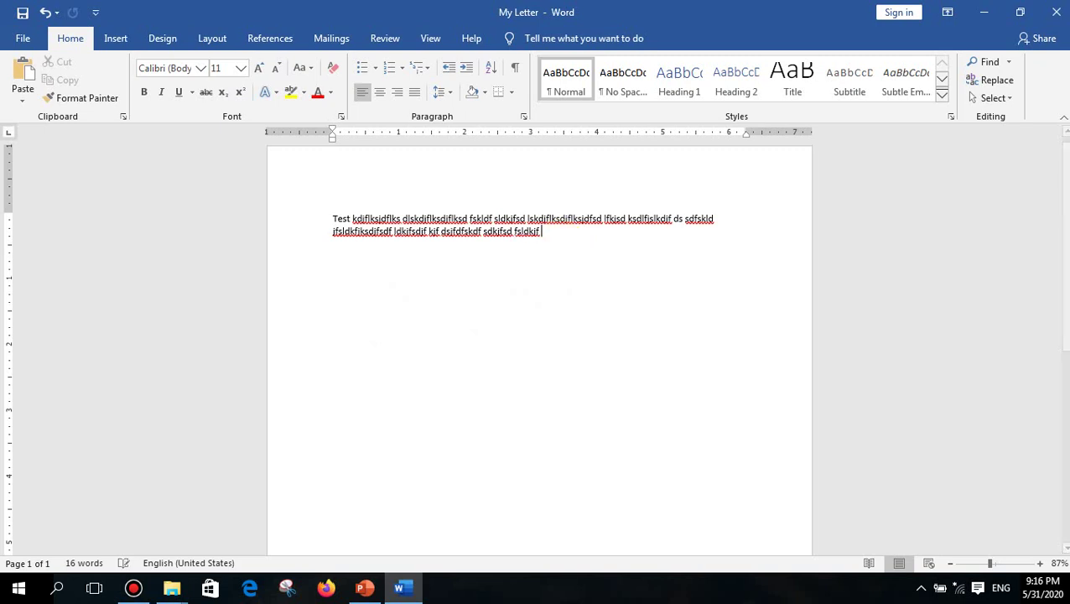
{"action": "type", "text": "kjdslkfjslkdkfj lk jl"}
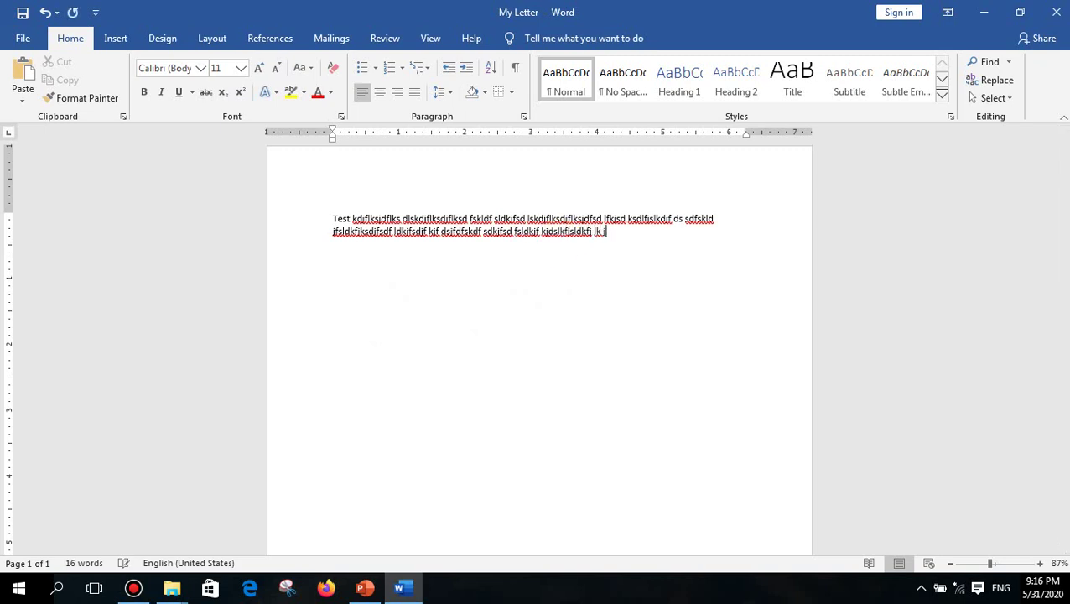
{"action": "key", "text": "ctrl+s"}
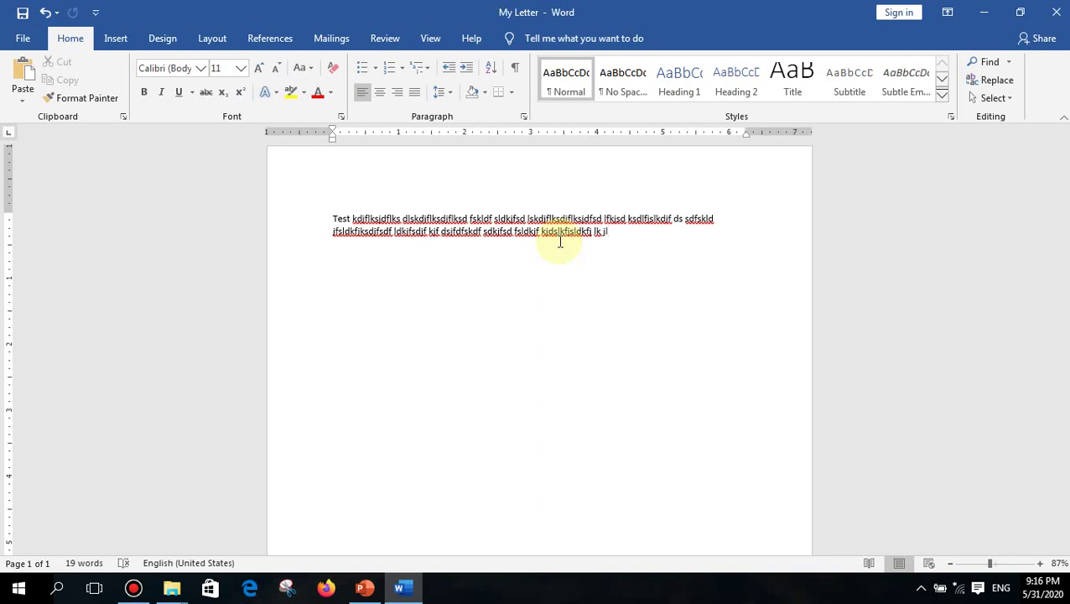
{"action": "key", "text": "ctrl+w"}
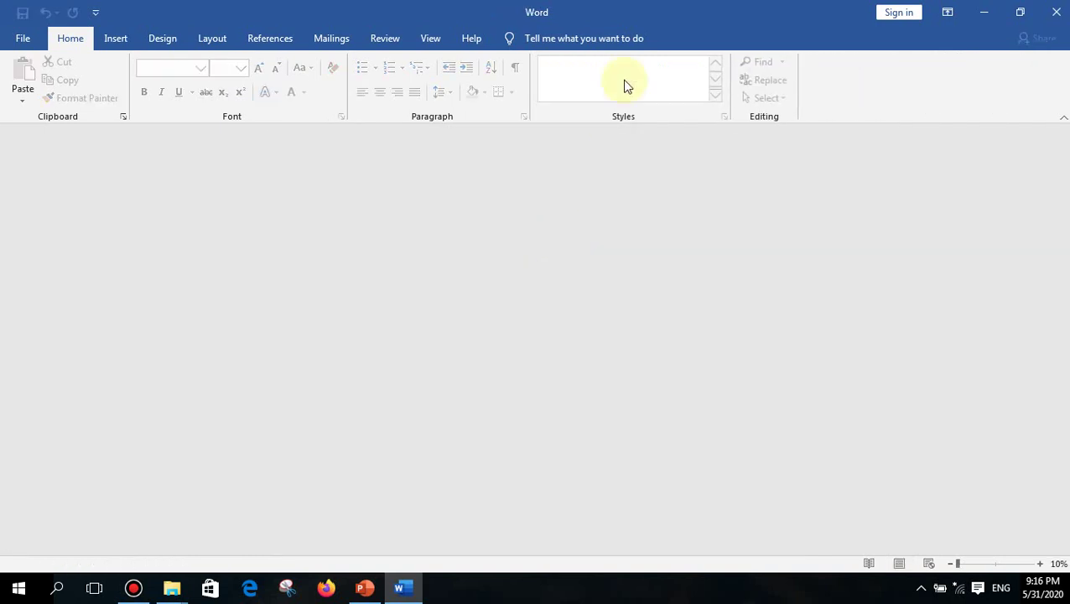
- Browse to the Documents folder and open the My Letter document
{"action": "left_click", "coordinate": [22, 39]}
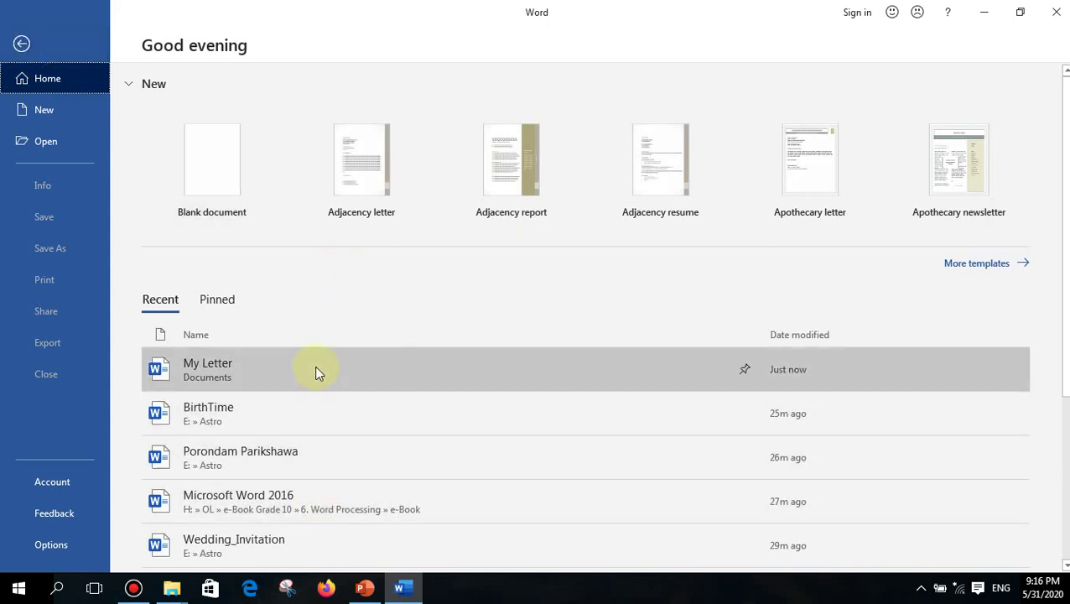
{"action": "scroll", "coordinate": [314, 373], "scroll_direction": "down", "scroll_amount": 3}
{"action": "scroll", "coordinate": [309, 382], "scroll_direction": "up", "scroll_amount": 3}
{"action": "scroll", "coordinate": [307, 380], "scroll_direction": "down", "scroll_amount": 3}
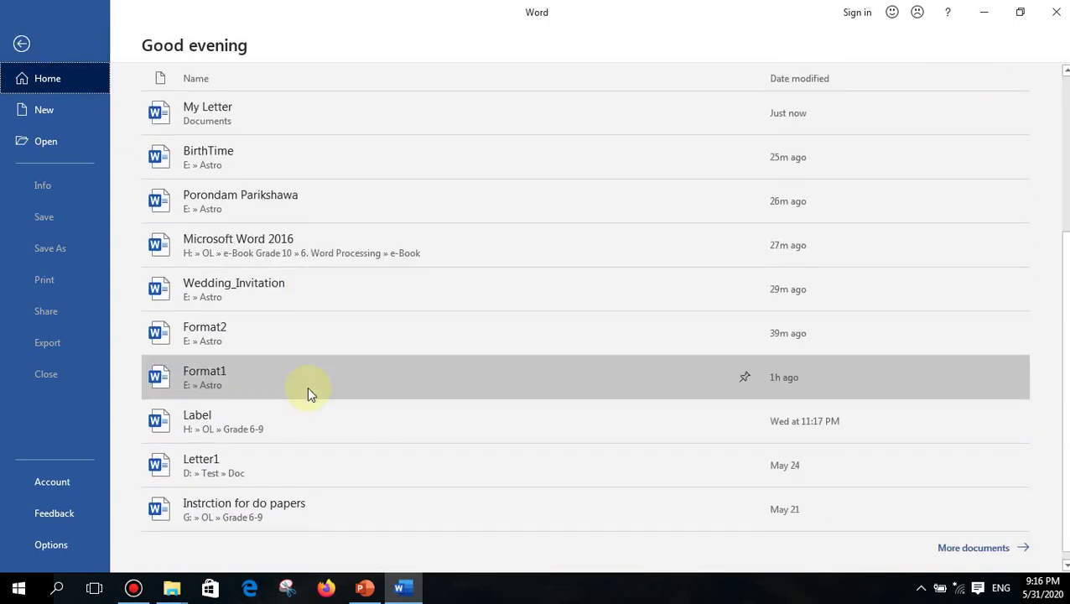
{"action": "scroll", "coordinate": [307, 387], "scroll_direction": "up", "scroll_amount": 3}
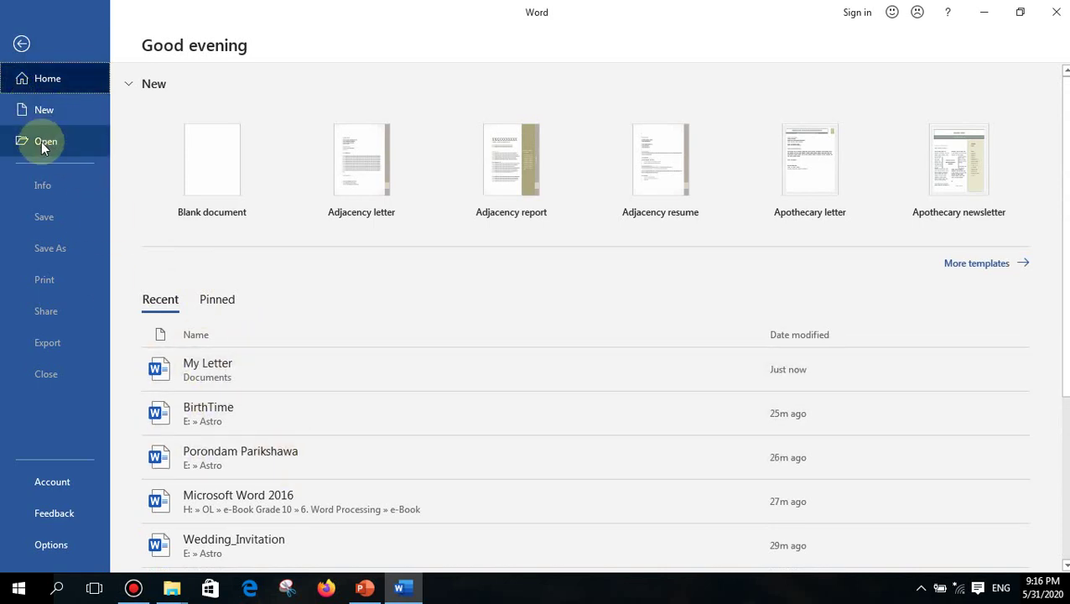
{"action": "left_click", "coordinate": [42, 144]}
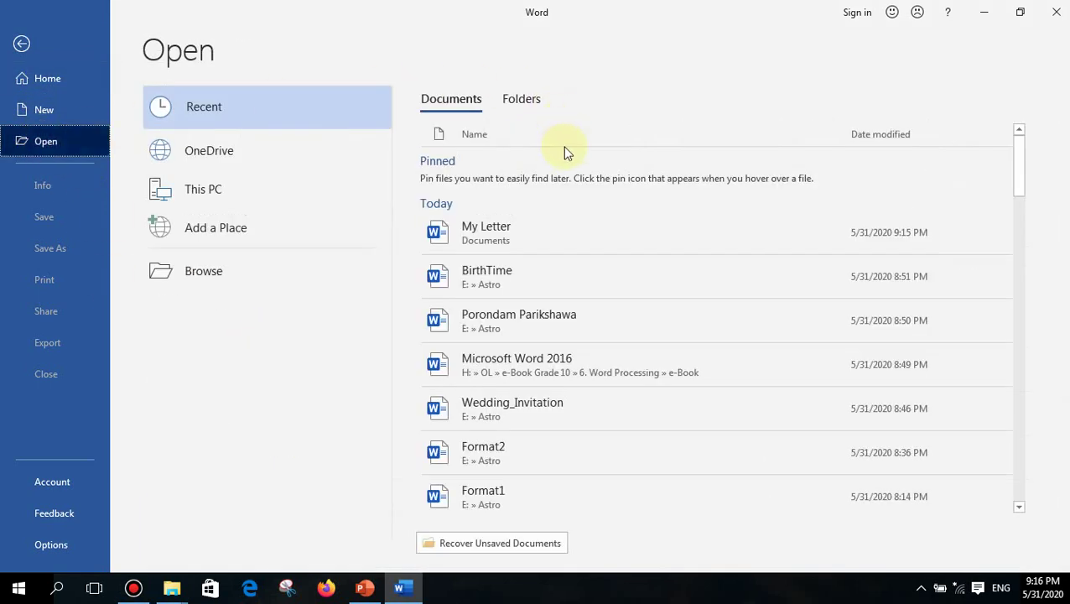
{"action": "left_click", "coordinate": [201, 280]}
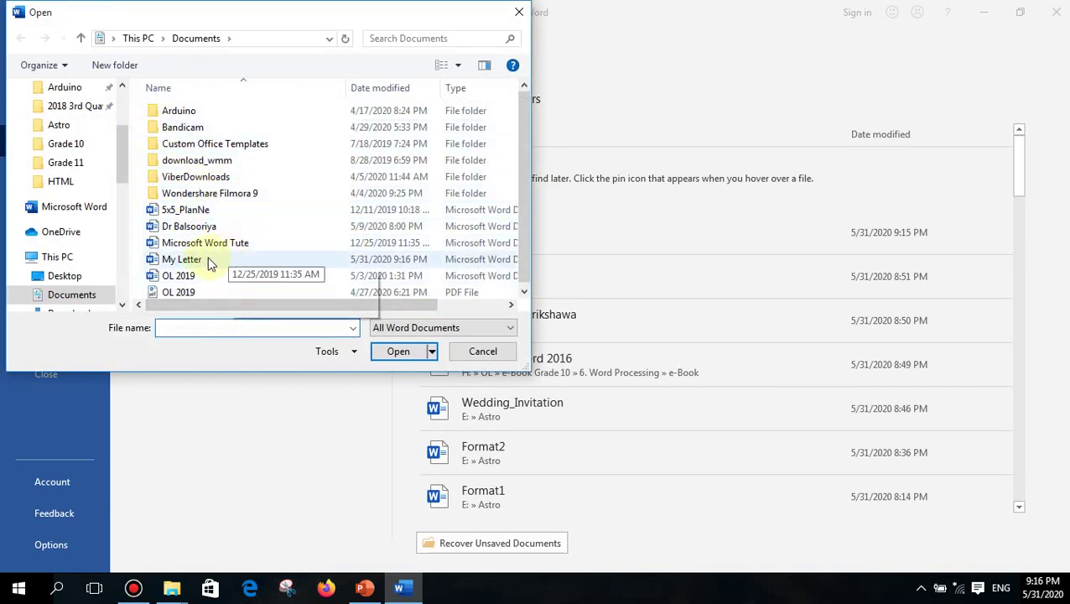
{"action": "left_click_drag", "start_coordinate": [125, 136], "coordinate": [124, 225]}
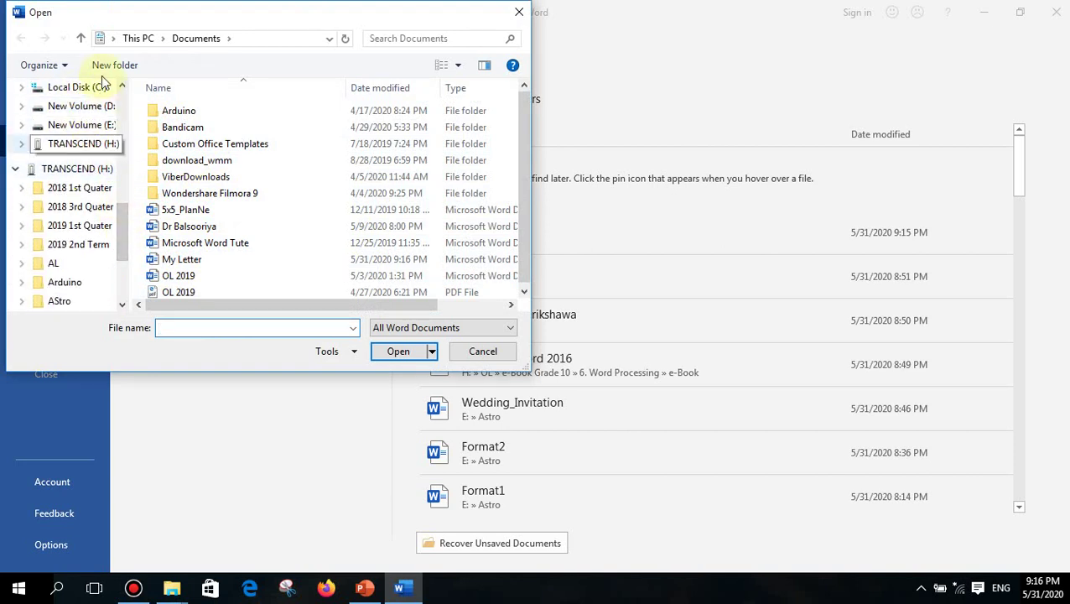
{"action": "left_click", "coordinate": [184, 262]}
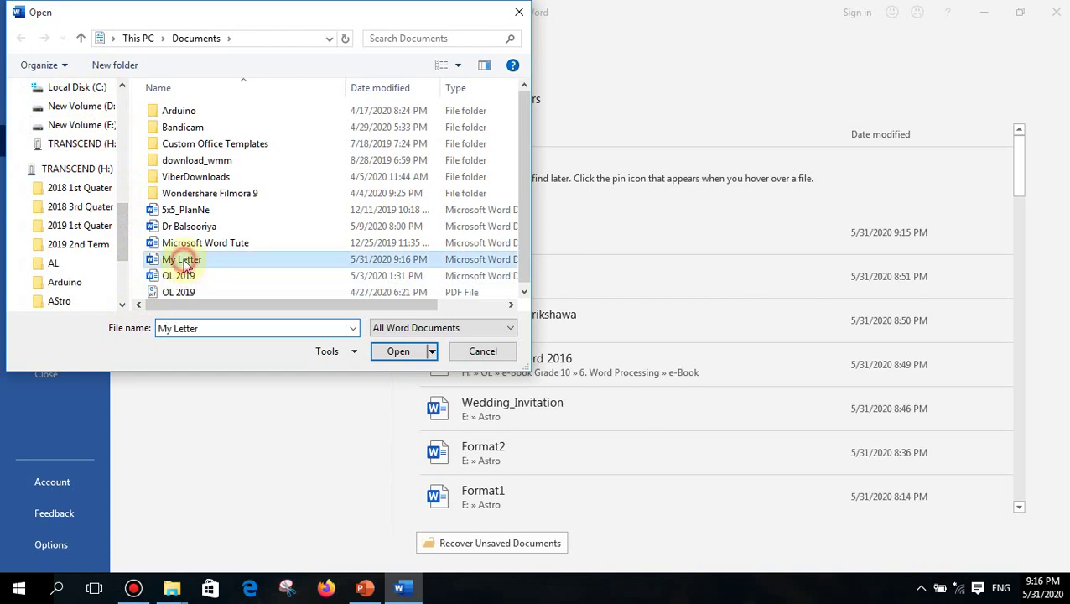
{"action": "left_click", "coordinate": [397, 351]}
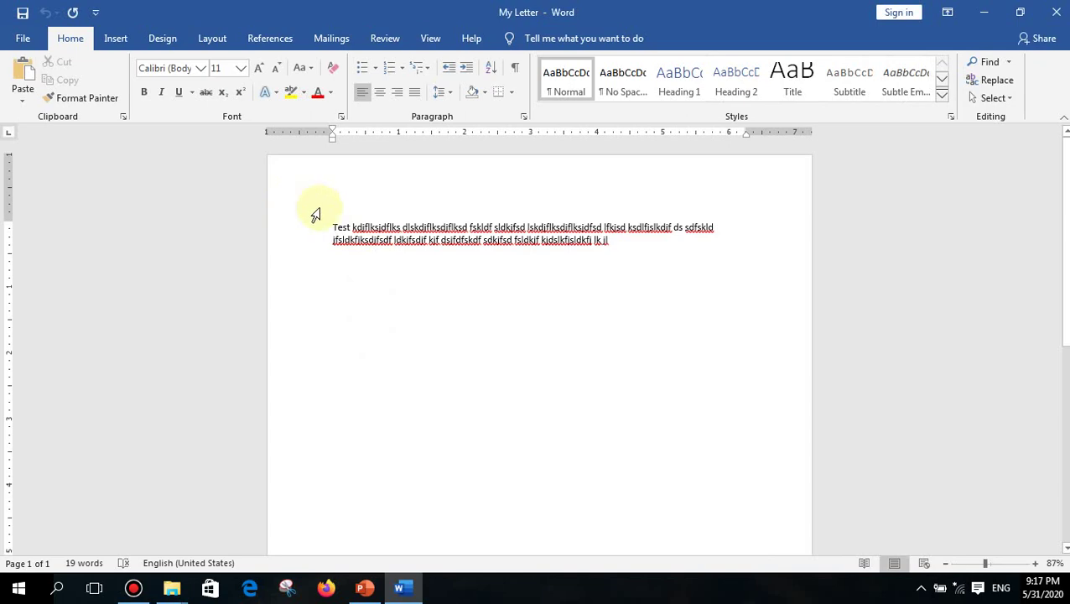
- Save the letter through Save As as My Letter in the Documents folder
{"action": "left_click", "coordinate": [23, 39]}
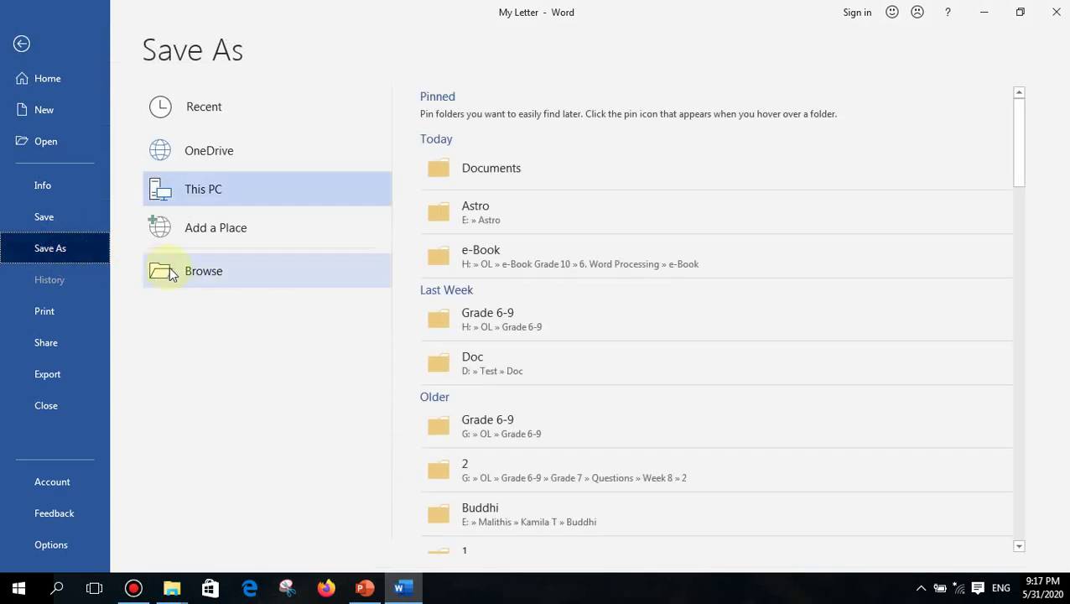
{"action": "left_click", "coordinate": [21, 42]}
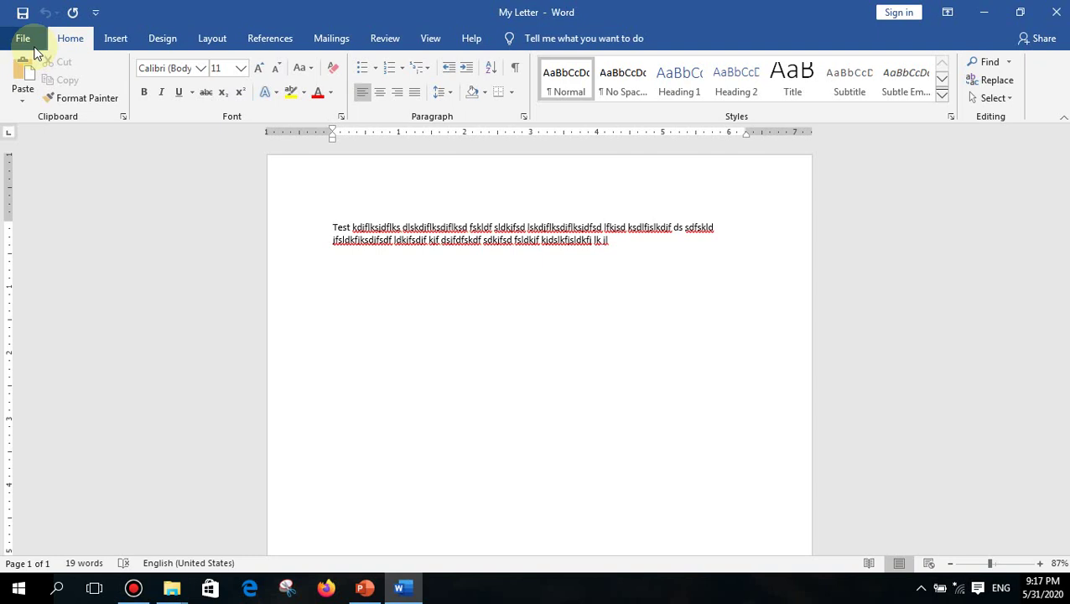
{"action": "left_click", "coordinate": [21, 38]}
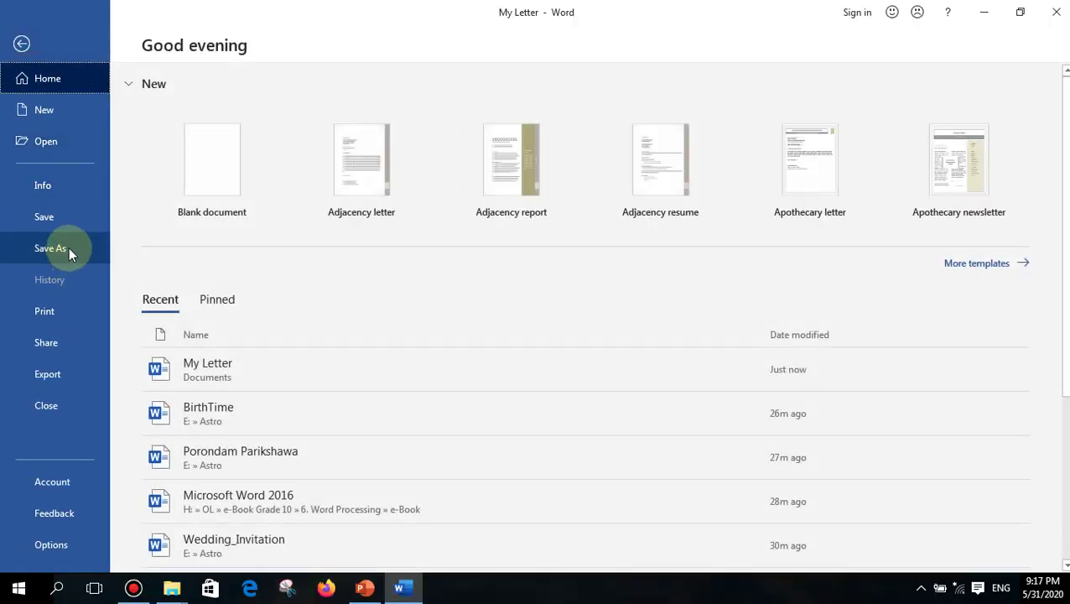
{"action": "left_click", "coordinate": [69, 249]}
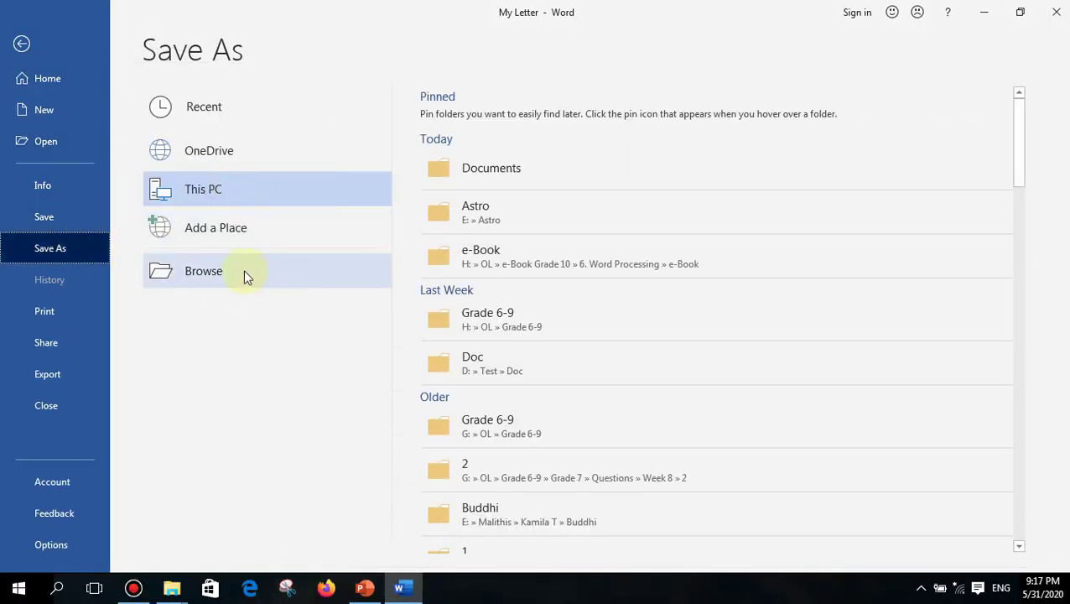
{"action": "left_click", "coordinate": [202, 276]}
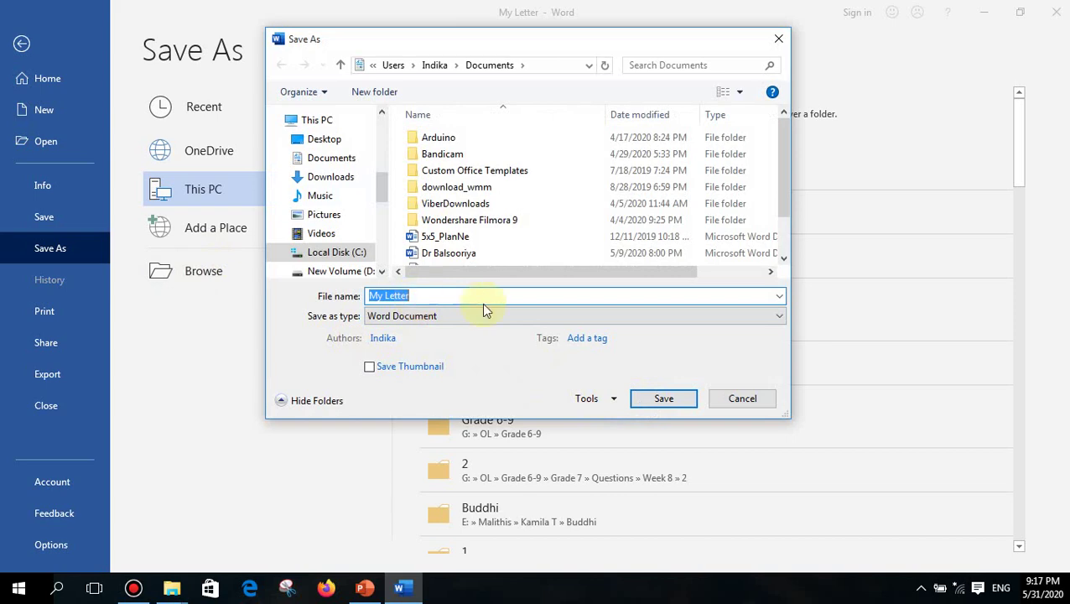
{"action": "left_click", "coordinate": [662, 399]}
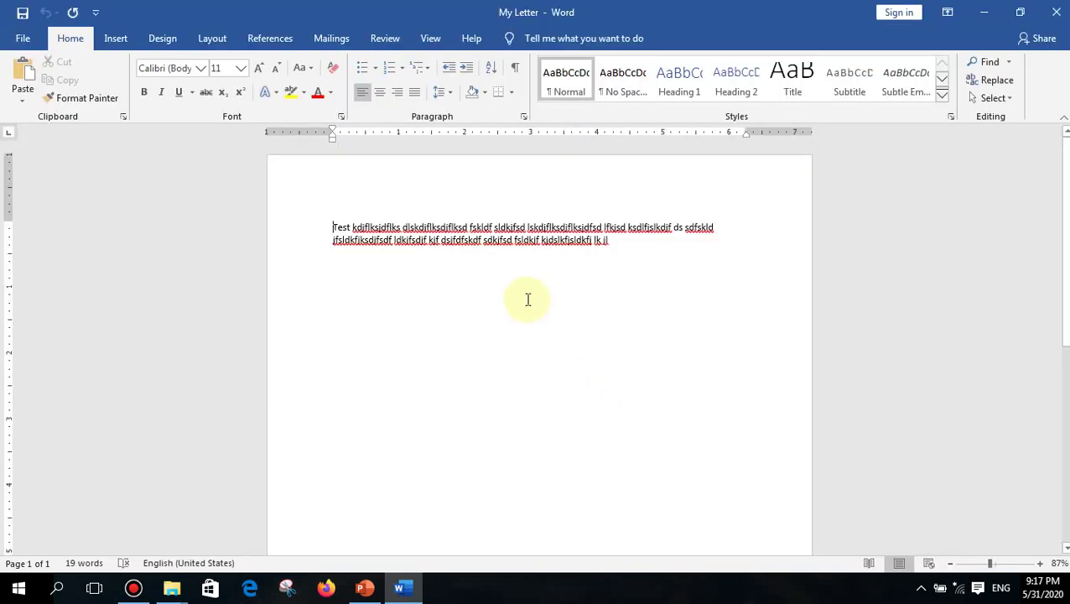
- Append _1 to the file name in Save As and save the copy as My Letter_1
{"action": "left_click", "coordinate": [23, 39]}
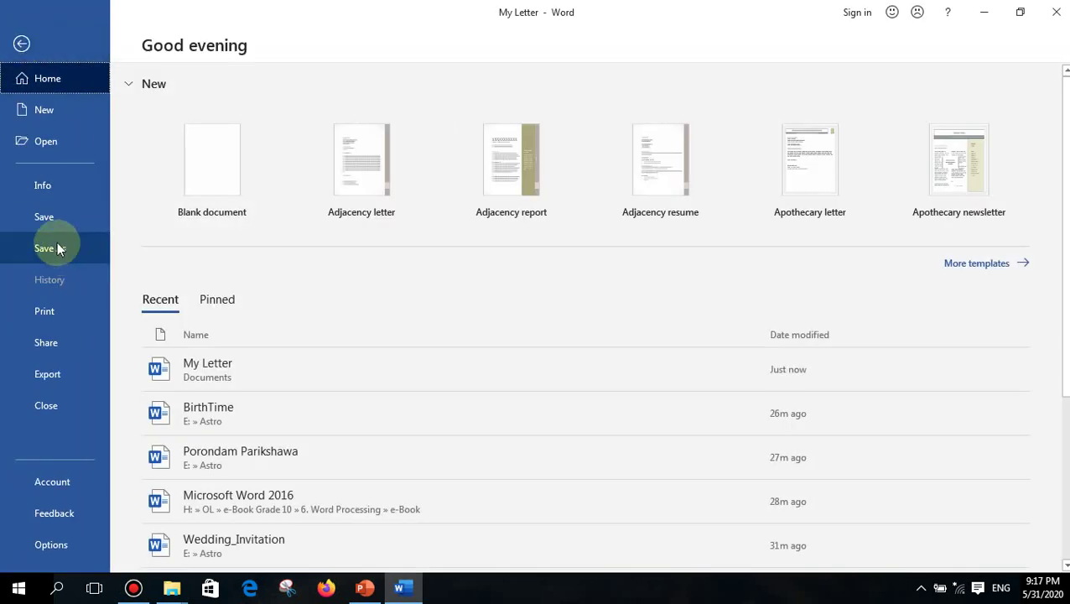
{"action": "left_click", "coordinate": [57, 246]}
{"action": "left_click", "coordinate": [232, 280]}
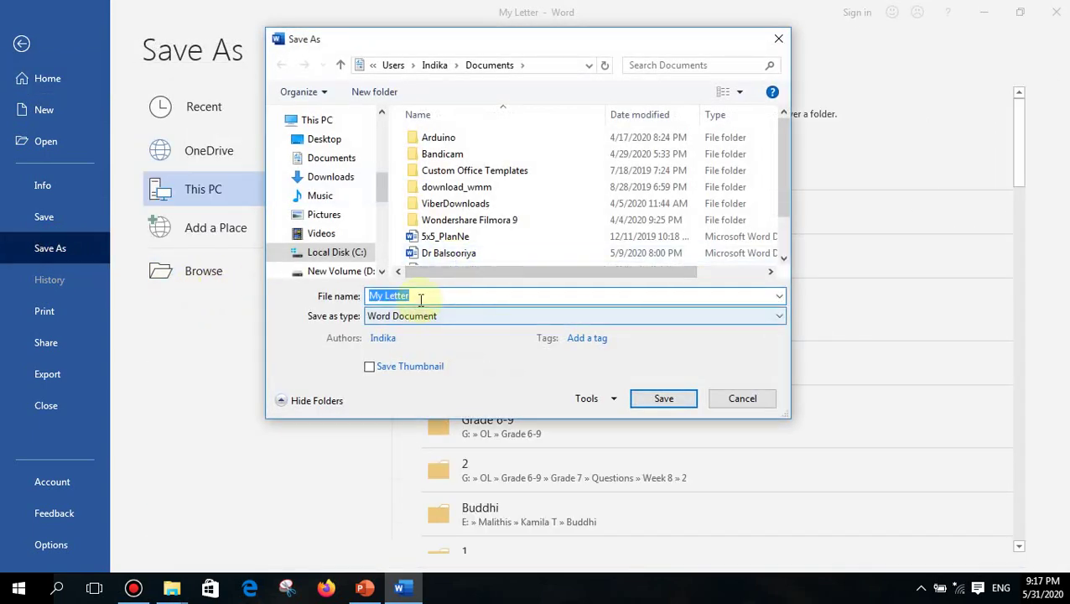
{"action": "left_click", "coordinate": [421, 297]}
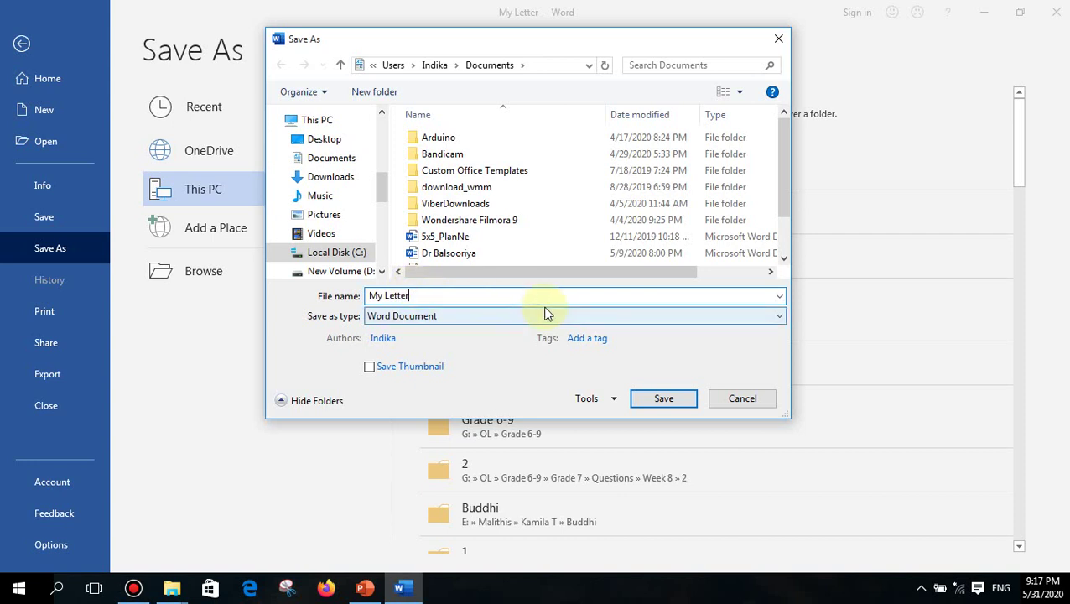
{"action": "key", "text": "Left"}
{"action": "key", "text": "Left"}
{"action": "key", "text": "Left"}
{"action": "key", "text": "Left"}
{"action": "key", "text": "Left"}
{"action": "key", "text": "Left"}
{"action": "key", "text": "Left"}
{"action": "key", "text": "Right"}
{"action": "key", "text": "Right"}
{"action": "key", "text": "Right"}
{"action": "key", "text": "Right"}
{"action": "key", "text": "Right"}
{"action": "key", "text": "Right"}
{"action": "key", "text": "Right"}
{"action": "type", "text": "_1"}
{"action": "left_click", "coordinate": [651, 406]}
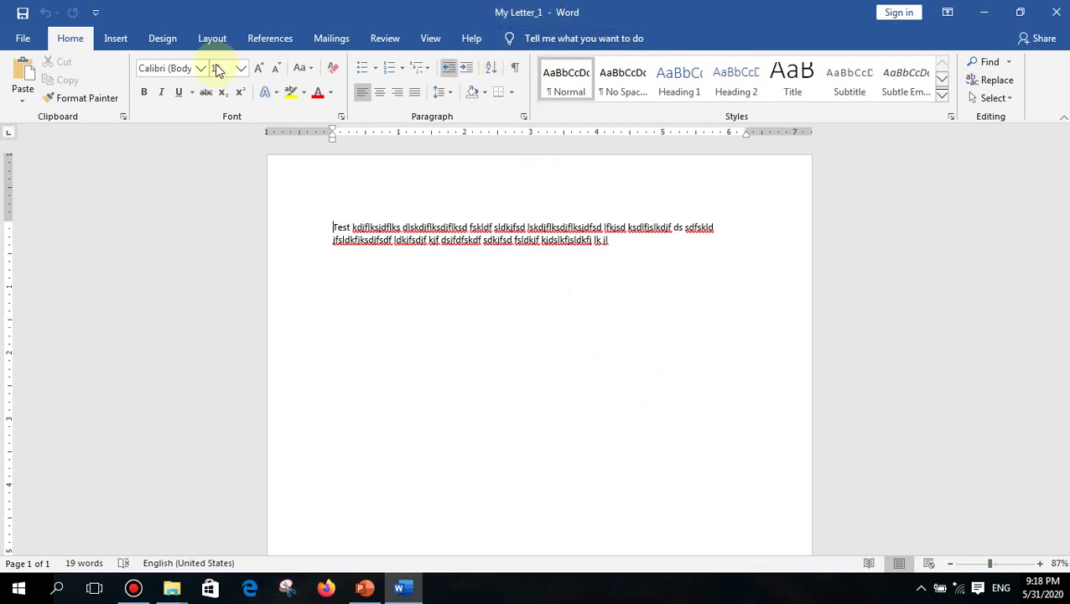
{"action": "left_click", "coordinate": [21, 39]}
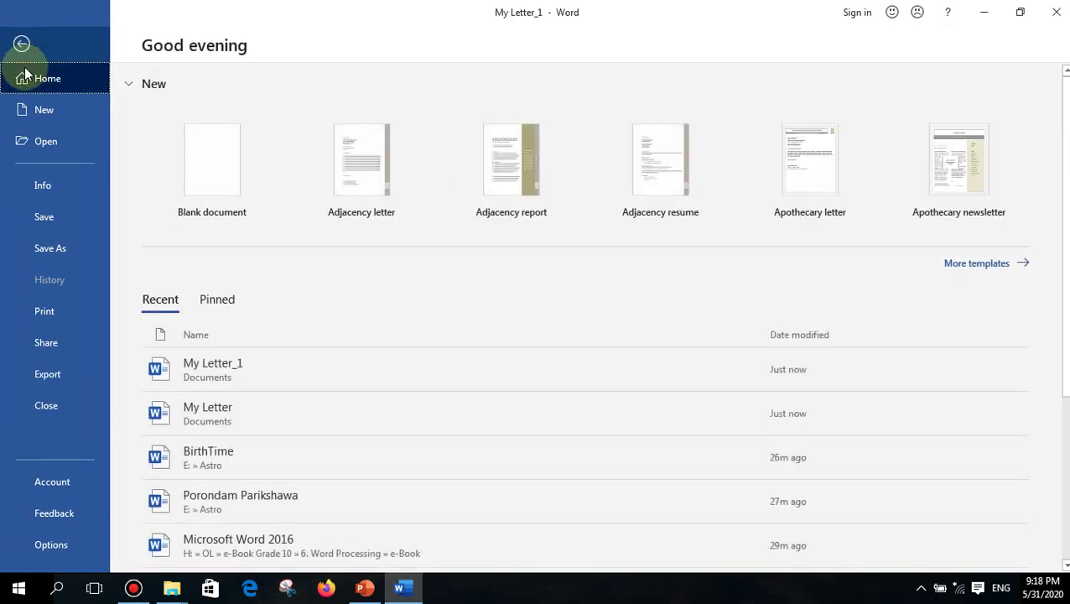
{"action": "left_click", "coordinate": [40, 140]}
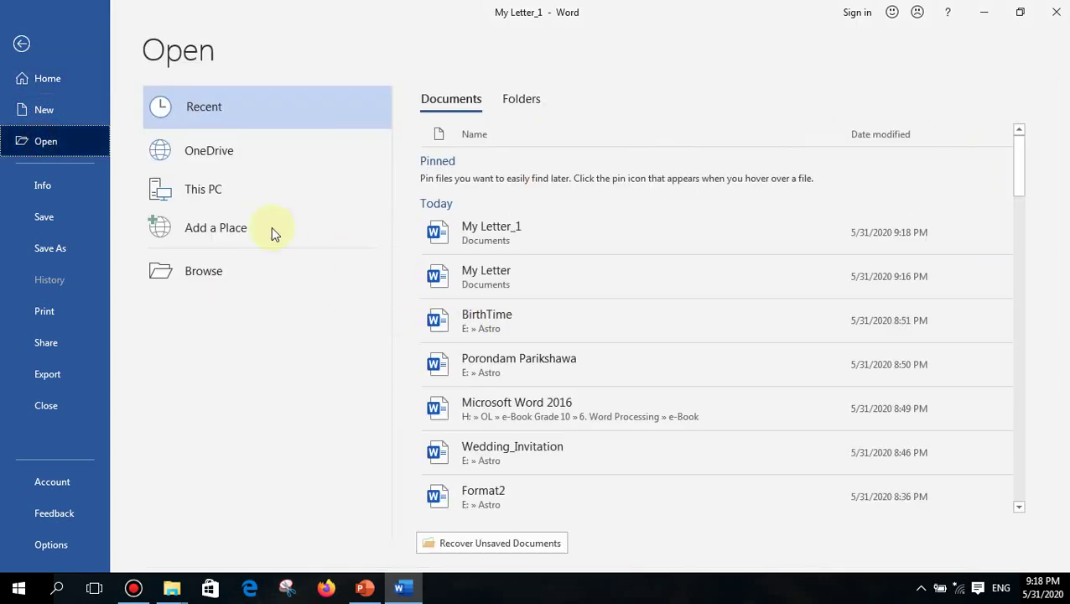
{"action": "left_click", "coordinate": [234, 270]}
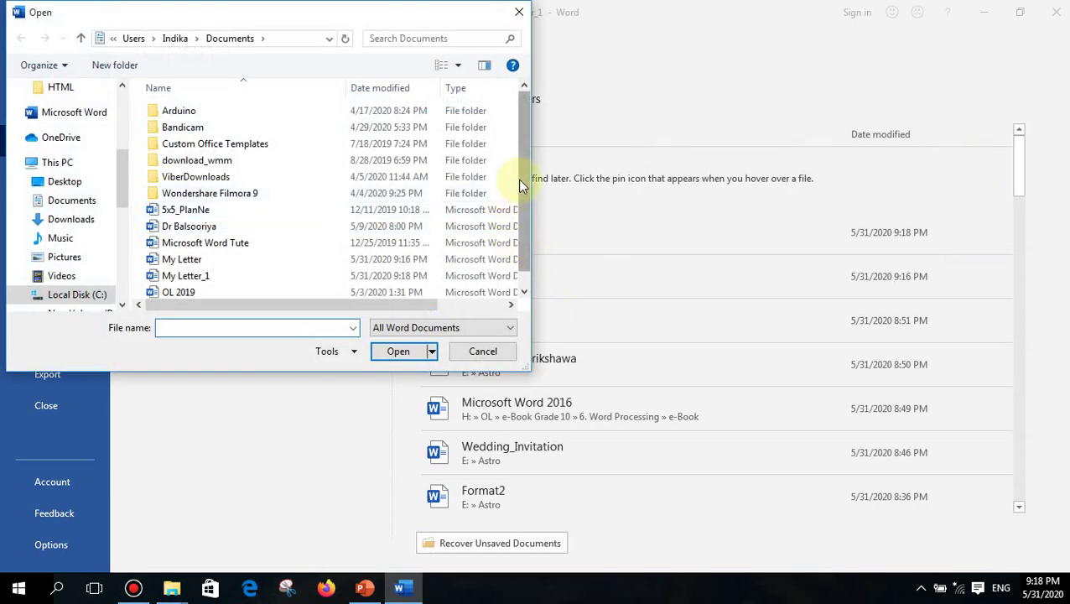
{"action": "scroll", "coordinate": [520, 184], "scroll_direction": "down", "scroll_amount": 1}
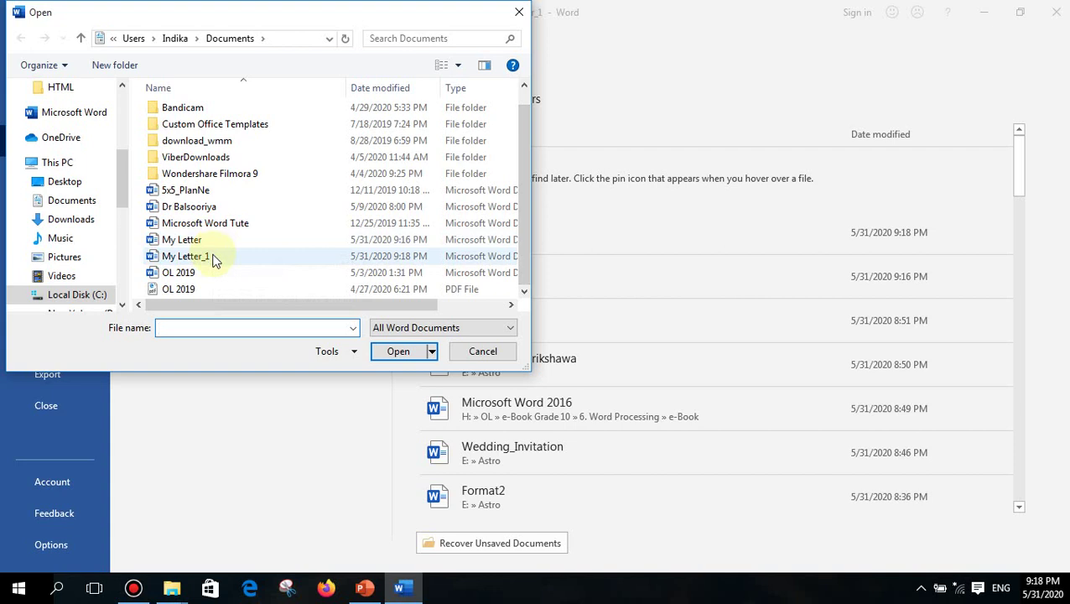
{"action": "left_click", "coordinate": [530, 15]}
{"action": "left_click", "coordinate": [22, 44]}
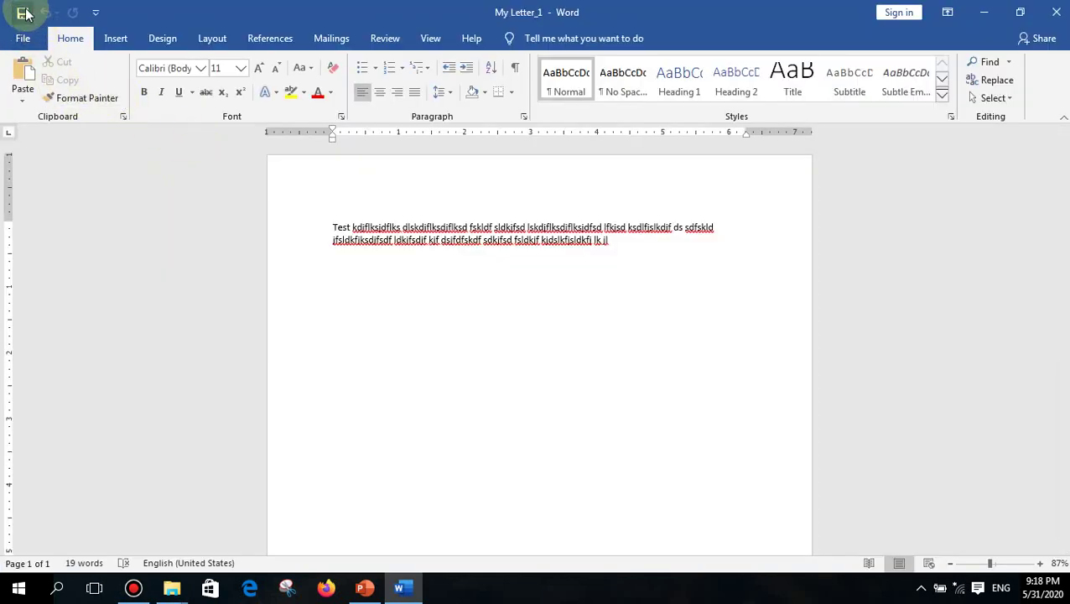
- Save My Letter_1 with the toolbar Save button, then again through Save As under the same name
{"action": "left_click", "coordinate": [23, 13]}
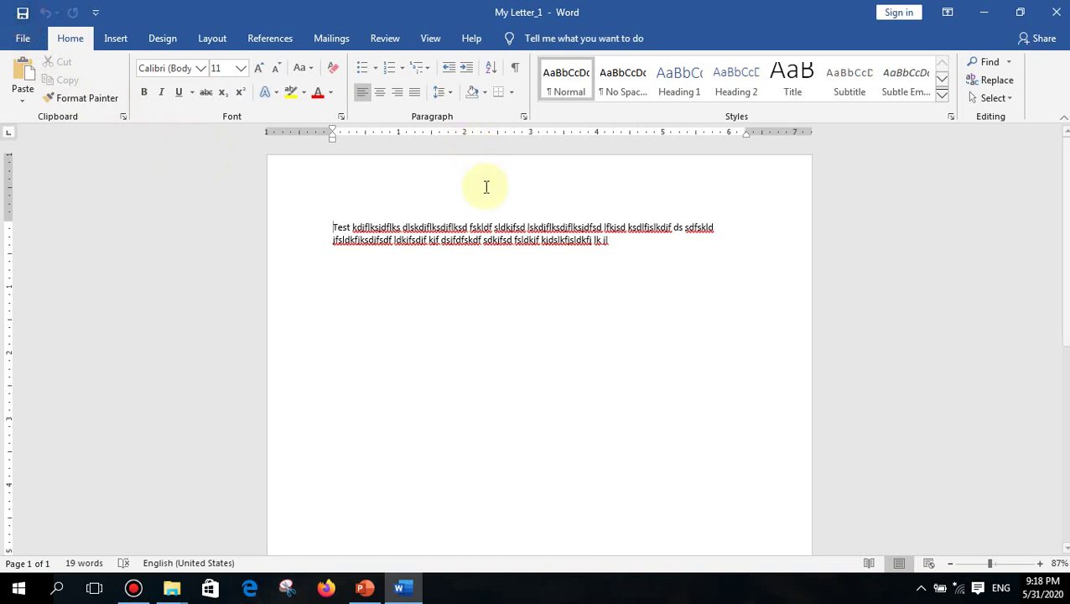
{"action": "left_click", "coordinate": [24, 38]}
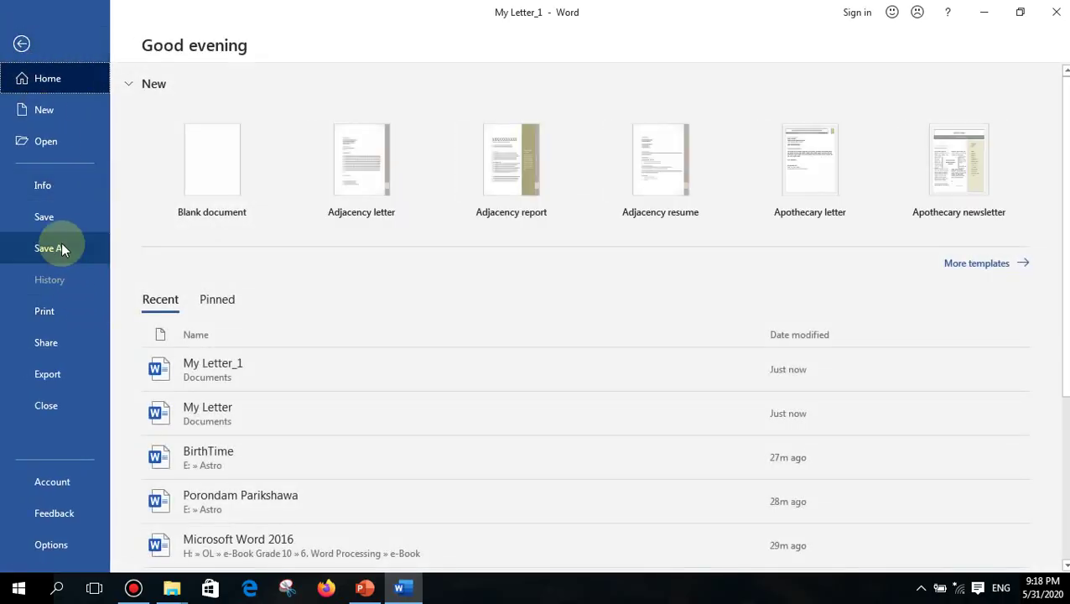
{"action": "left_click", "coordinate": [62, 243]}
{"action": "left_click", "coordinate": [194, 274]}
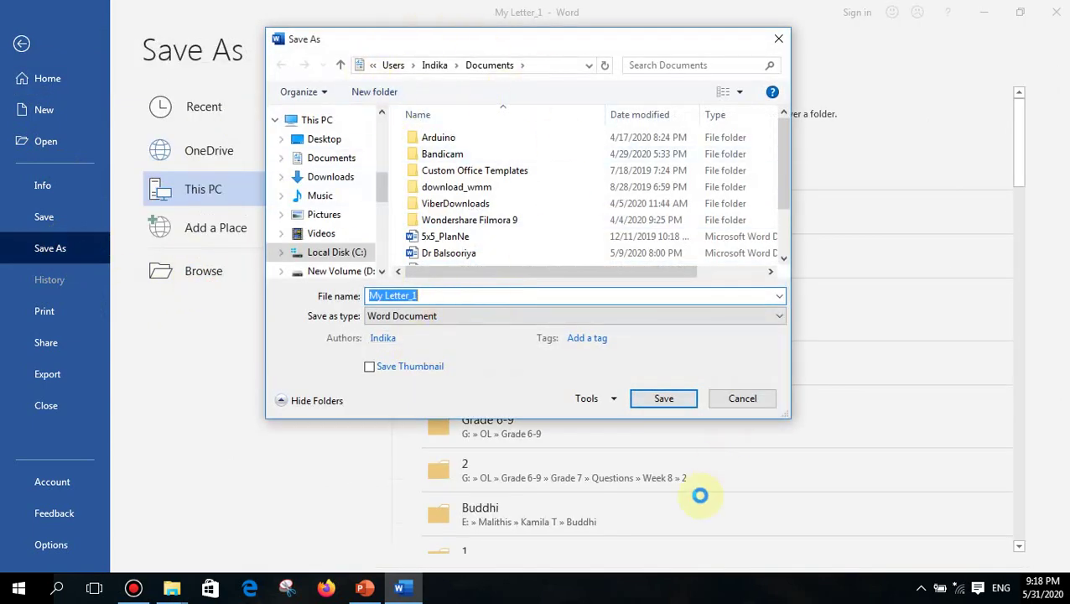
{"action": "left_click", "coordinate": [668, 399]}
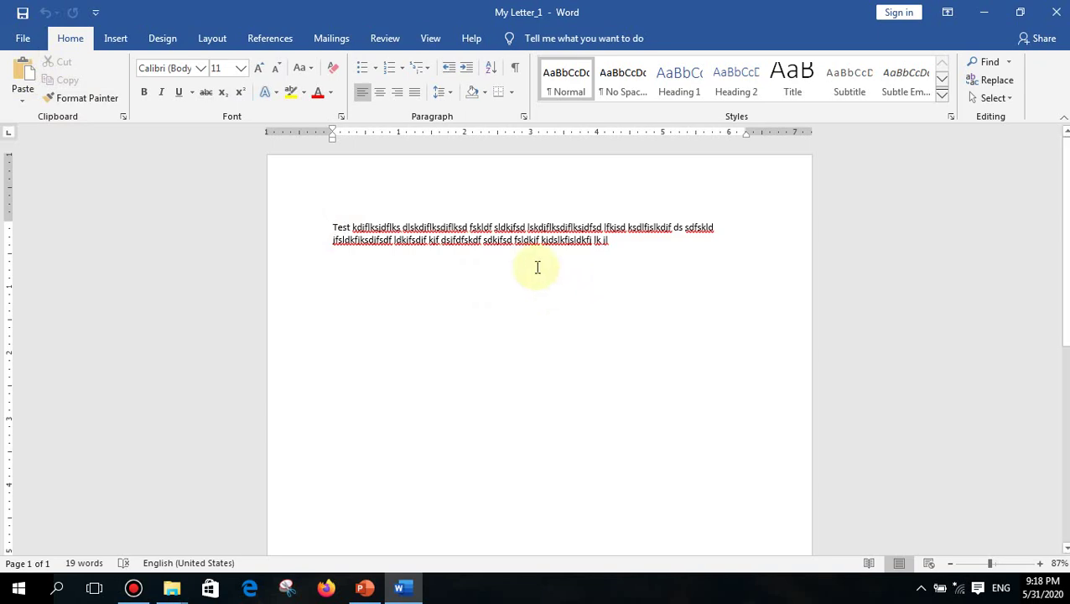
- Bring up Save As with F12, cancel it, and return from the File screen to the document
{"action": "key", "text": "F12"}
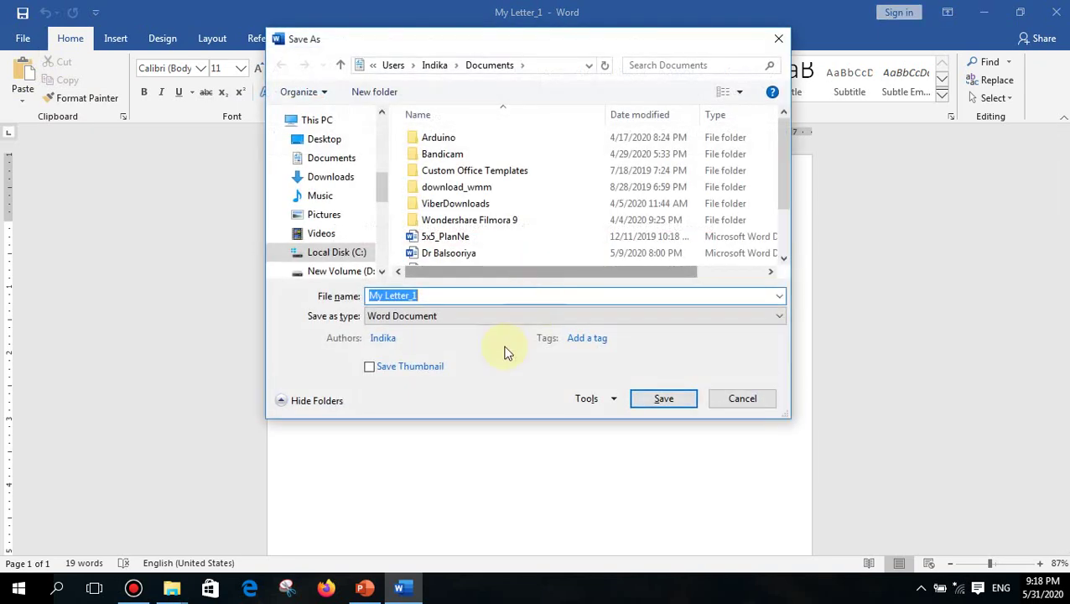
{"action": "left_click", "coordinate": [435, 297]}
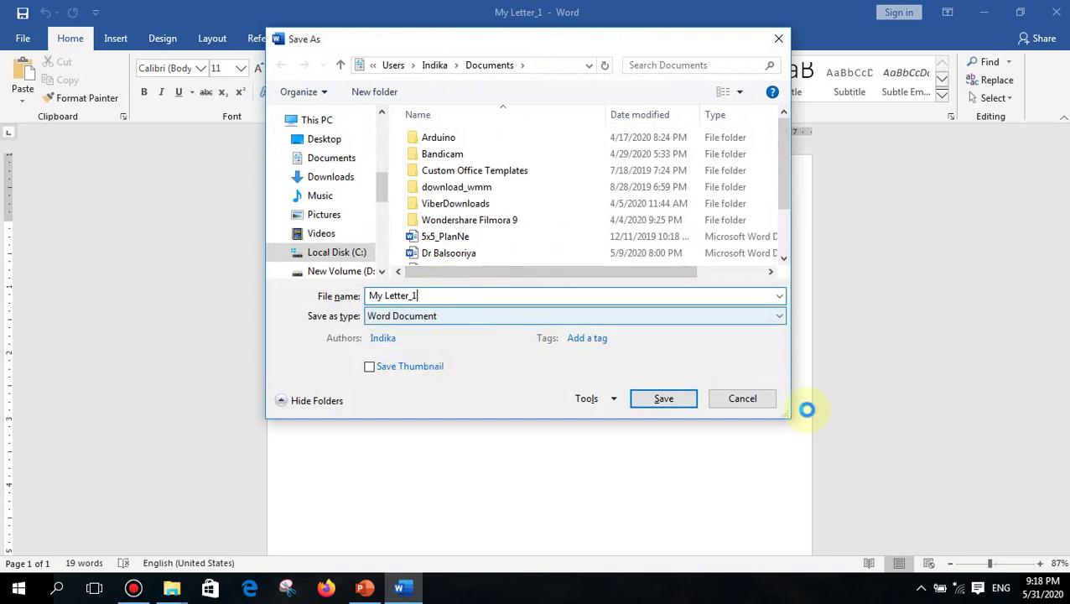
{"action": "left_click", "coordinate": [752, 399]}
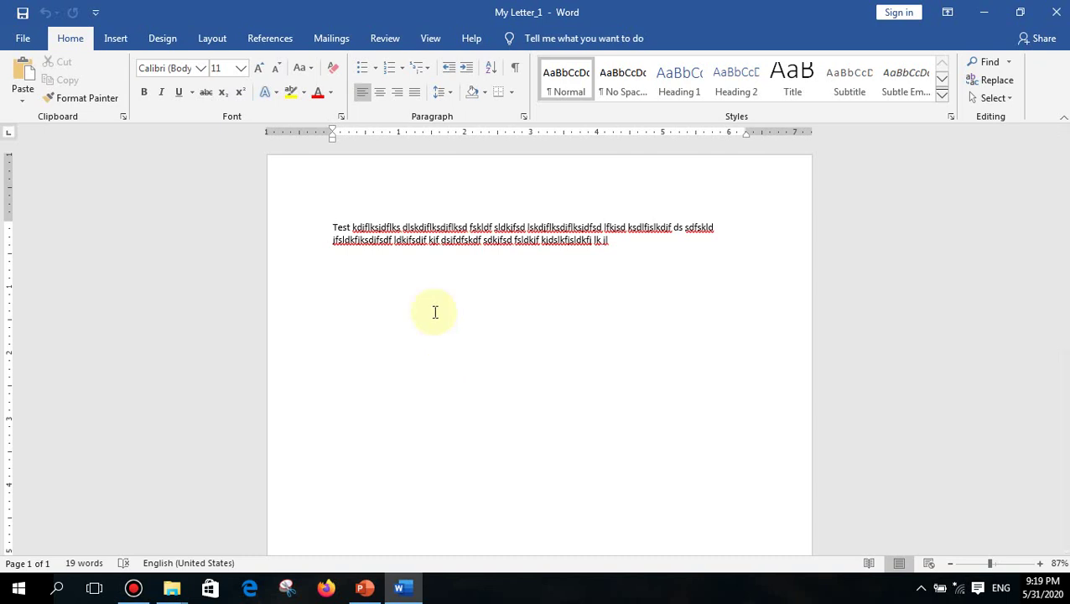
{"action": "left_click", "coordinate": [24, 40]}
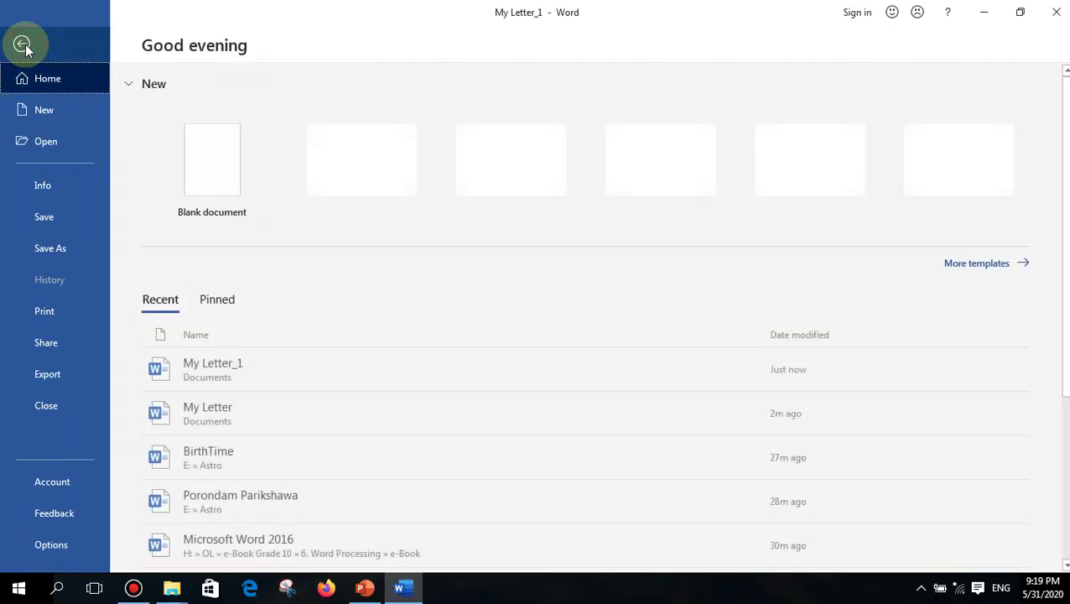
{"action": "left_click", "coordinate": [23, 41]}
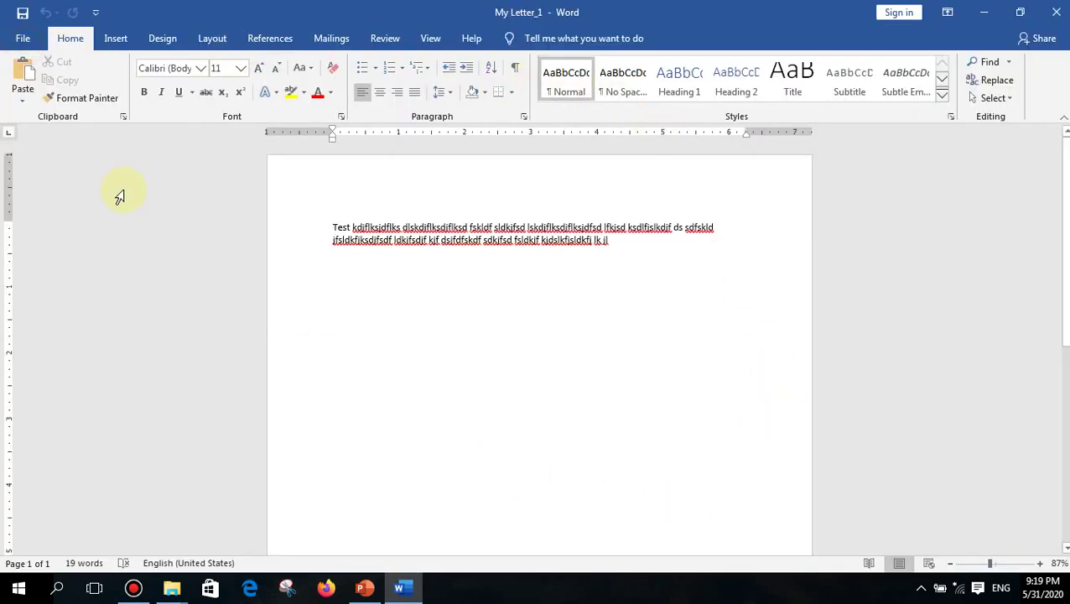
- Encrypt My Letter_1 via Protect Document > Encrypt with Password, entering the password twice
{"action": "left_click", "coordinate": [21, 38]}
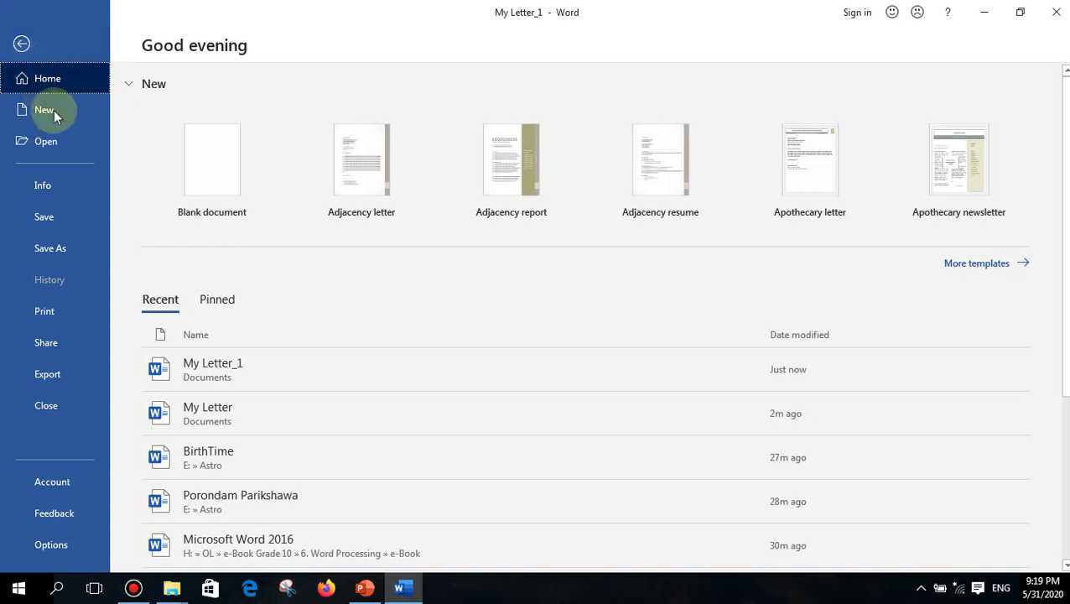
{"action": "left_click", "coordinate": [48, 183]}
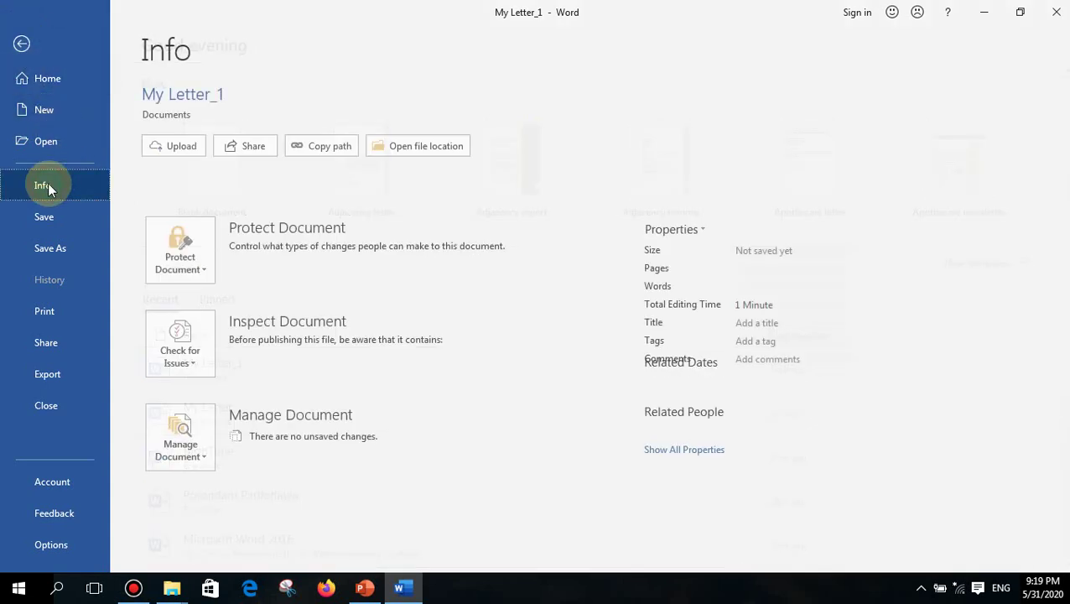
{"action": "left_click", "coordinate": [201, 269]}
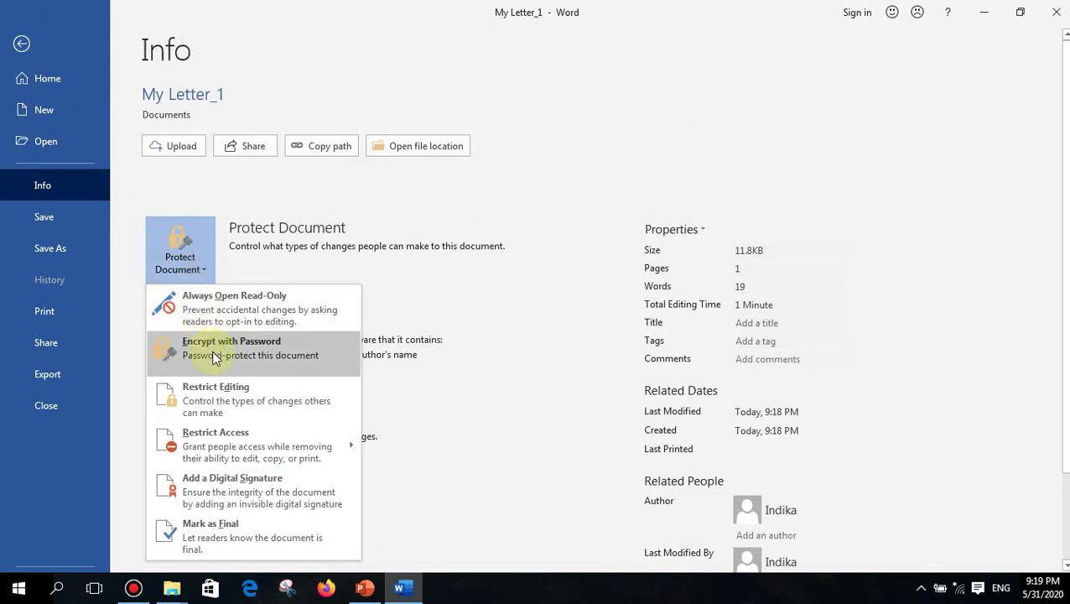
{"action": "left_click", "coordinate": [214, 359]}
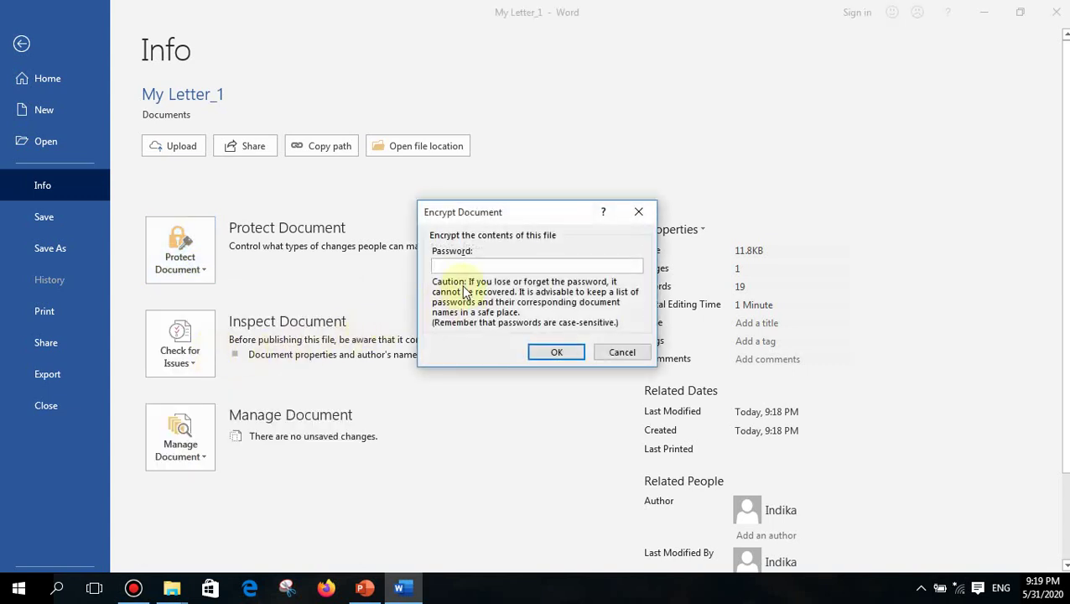
{"action": "type", "text": "123"}
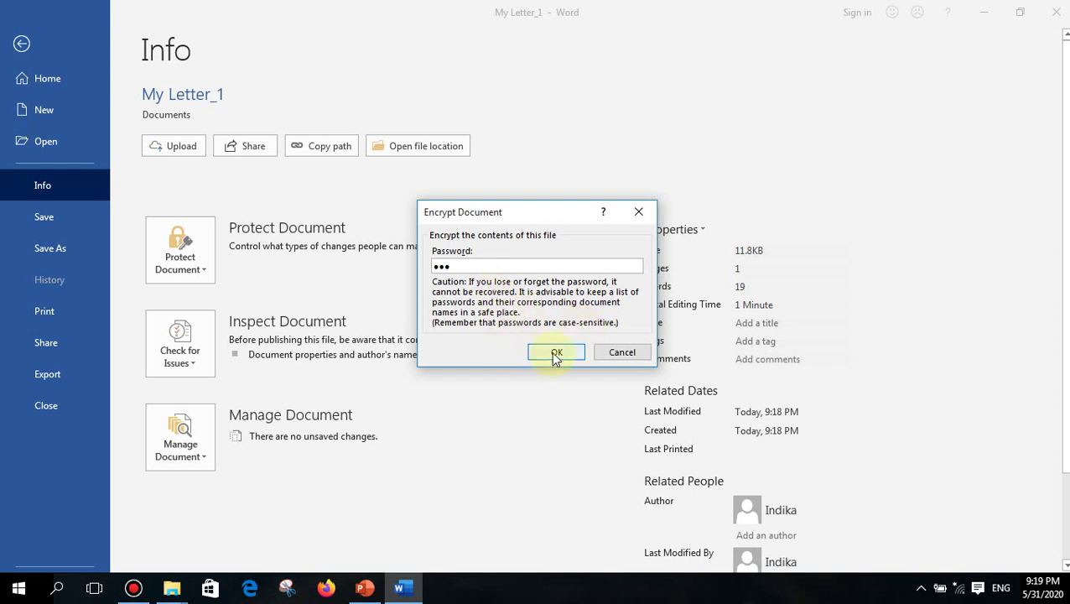
{"action": "left_click", "coordinate": [555, 354]}
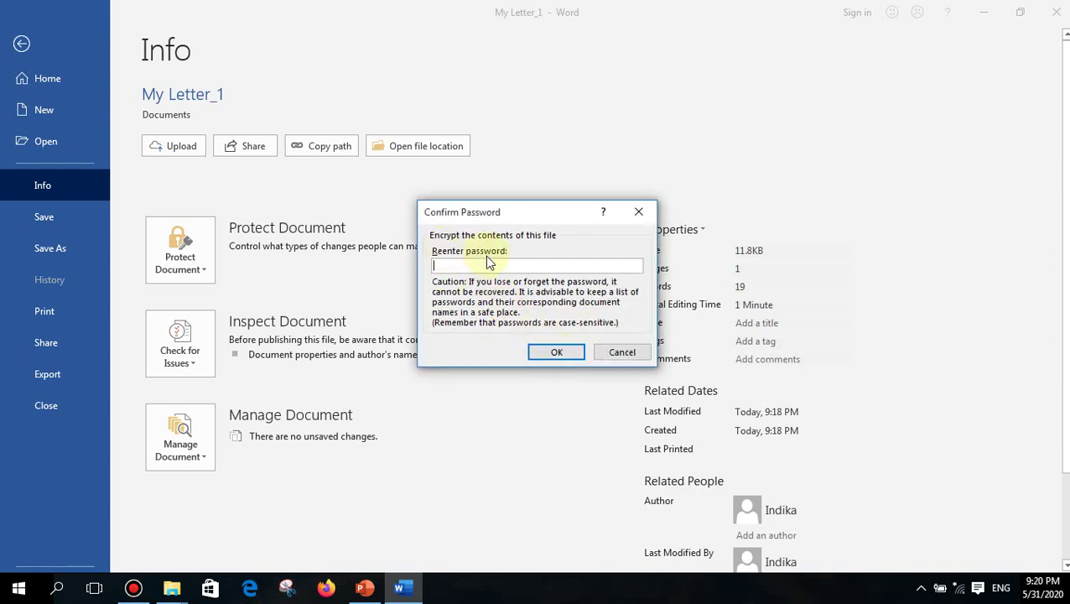
{"action": "type", "text": "123"}
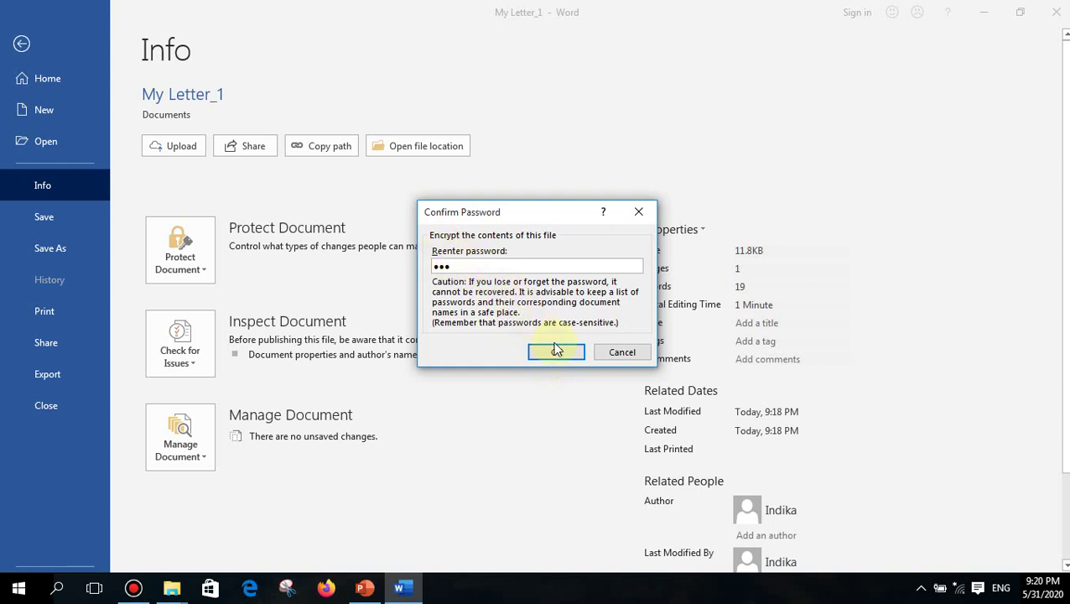
{"action": "left_click", "coordinate": [561, 356]}
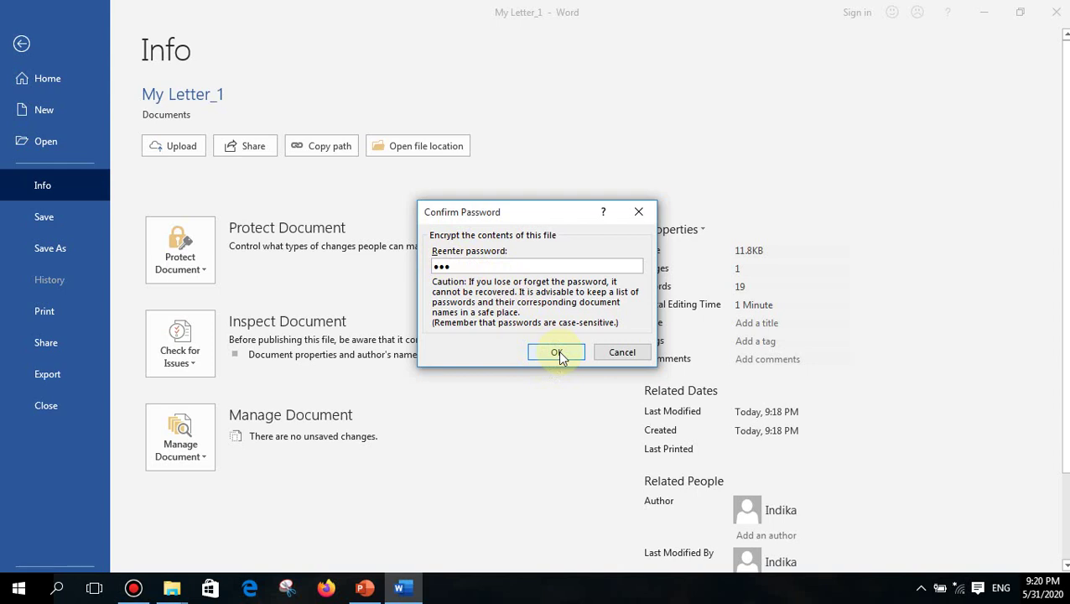
{"action": "left_click", "coordinate": [558, 353]}
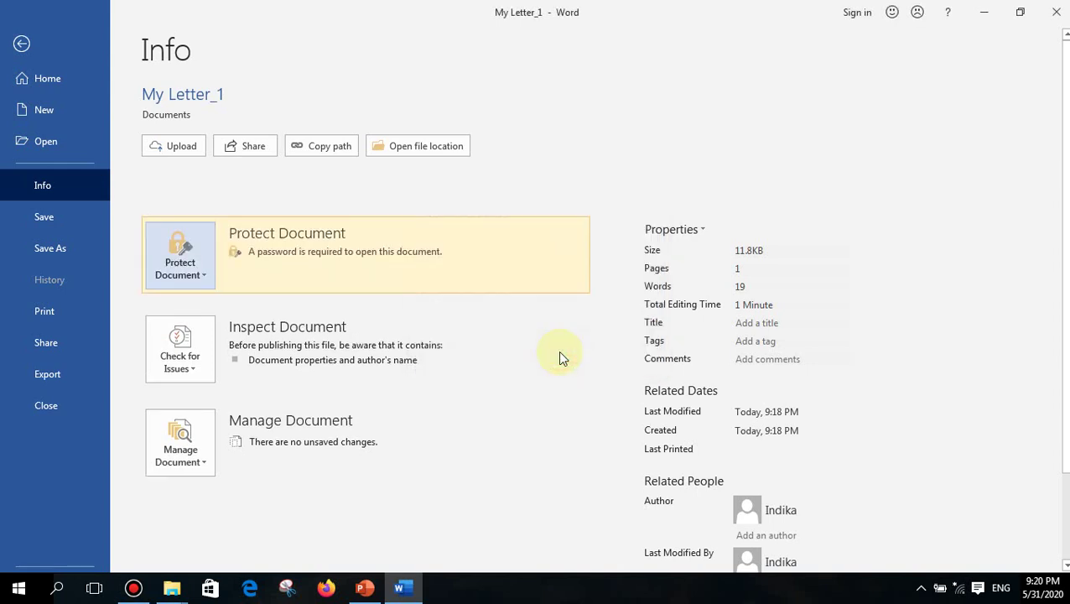
- Save and close the protected letter, reopen it from Recent, and dismiss the wrong-password error
{"action": "left_click", "coordinate": [50, 217]}
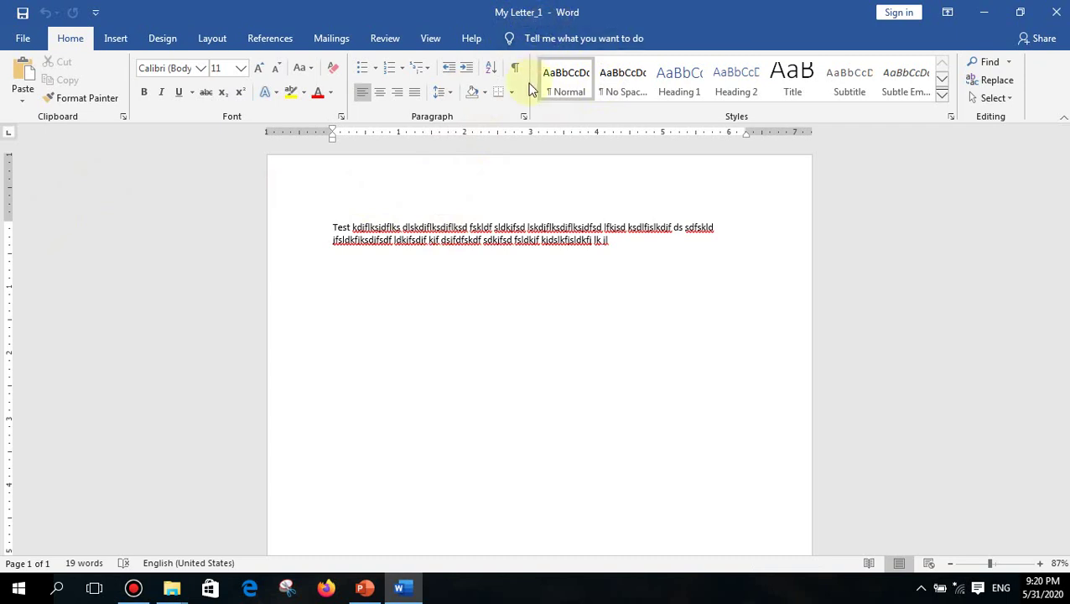
{"action": "key", "text": "ctrl+w"}
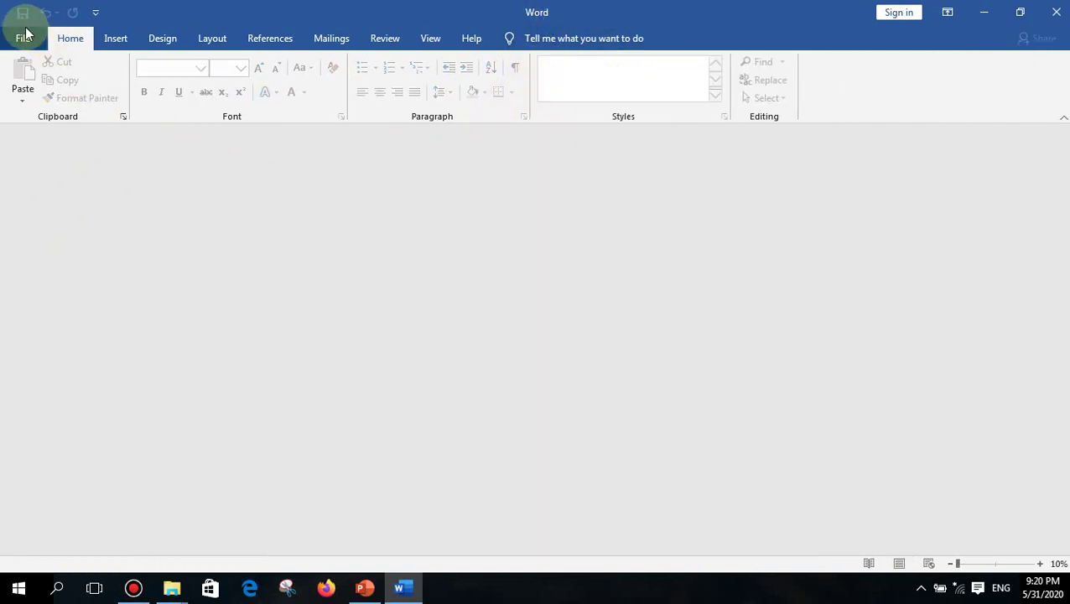
{"action": "left_click", "coordinate": [23, 38]}
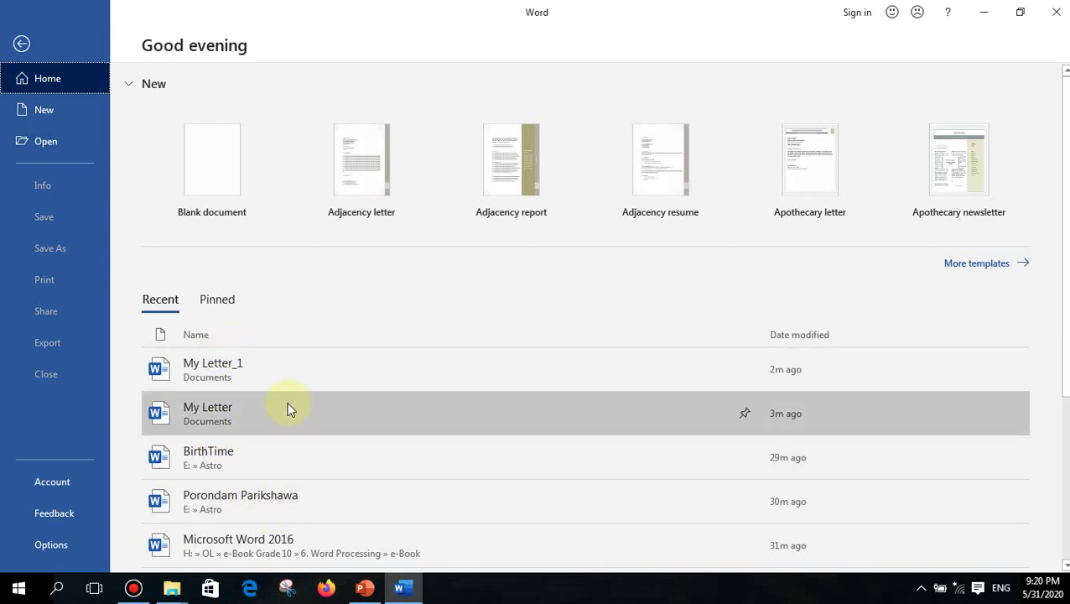
{"action": "left_click", "coordinate": [244, 369]}
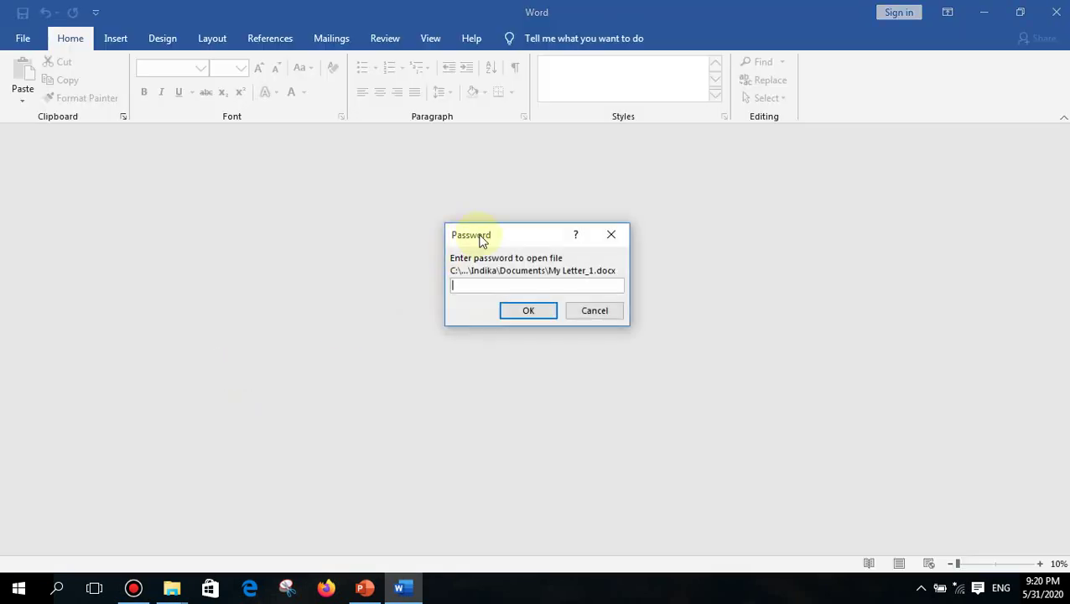
{"action": "type", "text": "123"}
{"action": "left_click", "coordinate": [531, 314]}
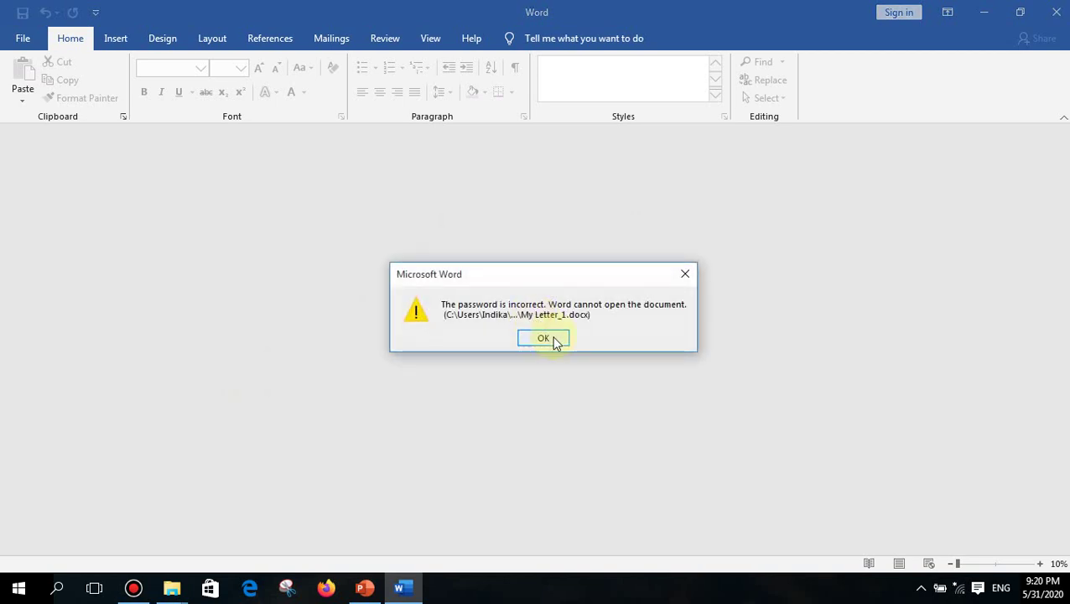
{"action": "left_click", "coordinate": [552, 340]}
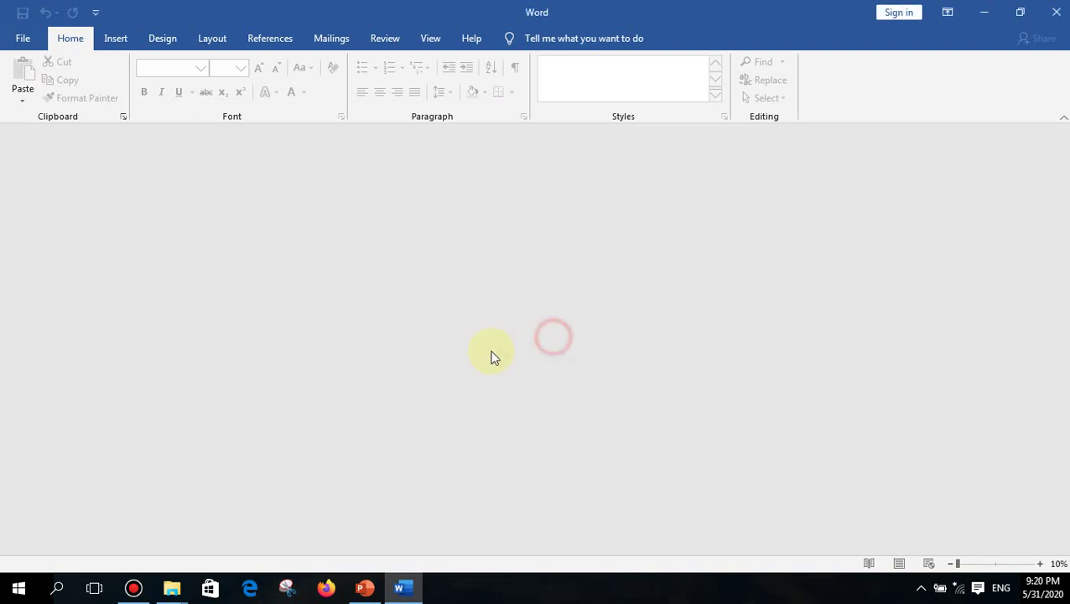
- Reopen My Letter_1 from the recent list and enter the correct password
{"action": "left_click", "coordinate": [23, 37]}
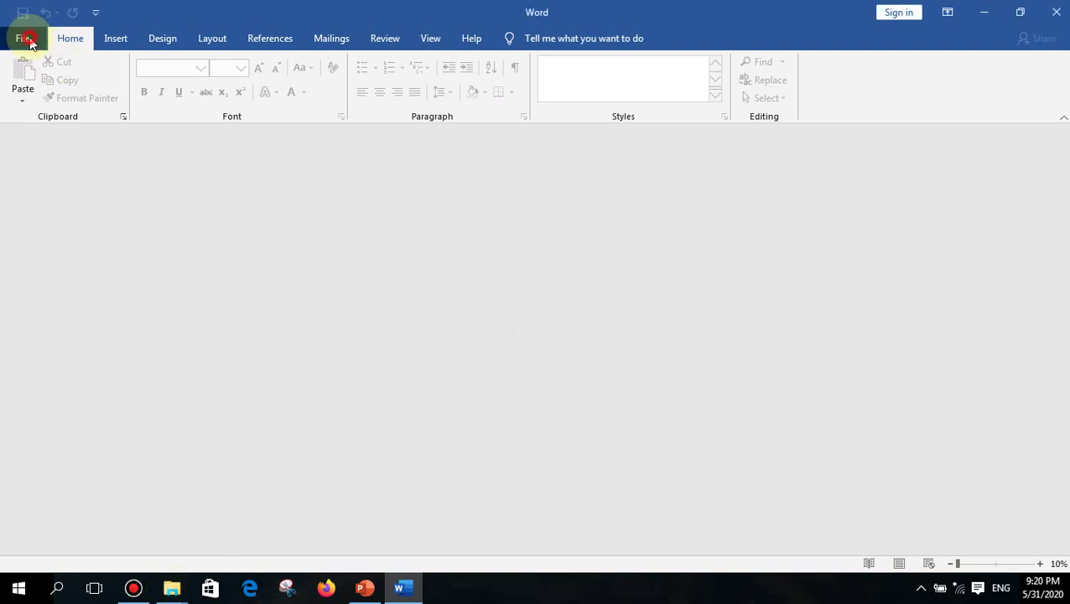
{"action": "left_click", "coordinate": [49, 142]}
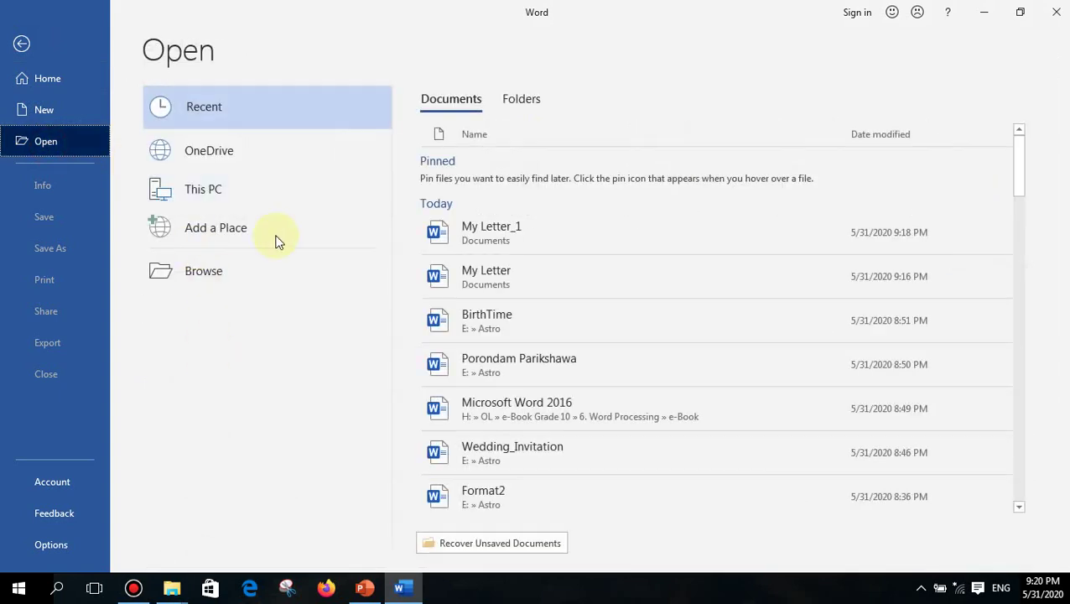
{"action": "left_click", "coordinate": [445, 292]}
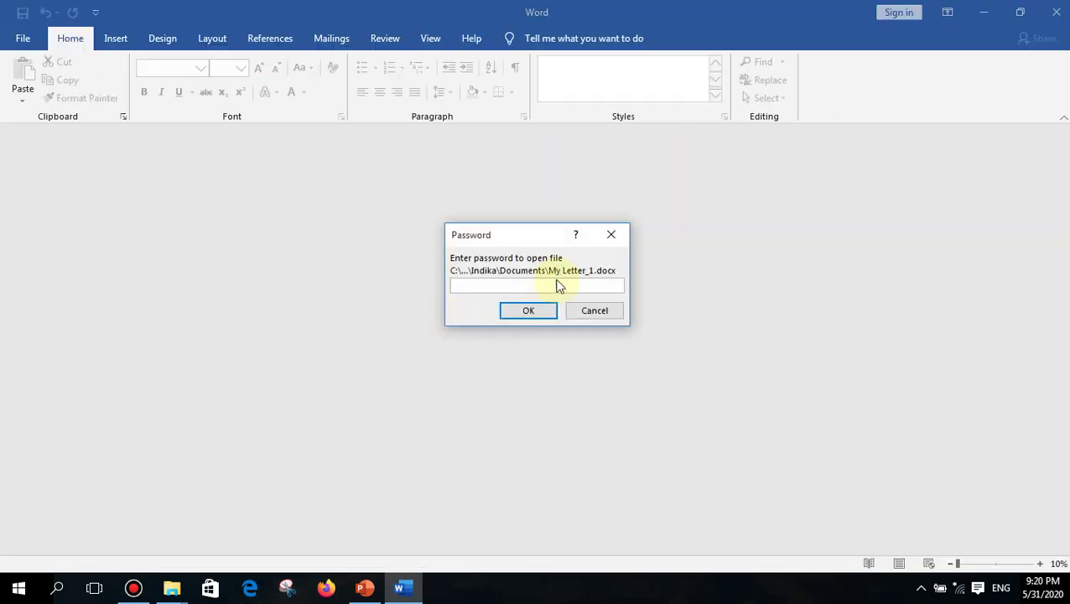
{"action": "type", "text": "123"}
{"action": "left_click", "coordinate": [534, 313]}
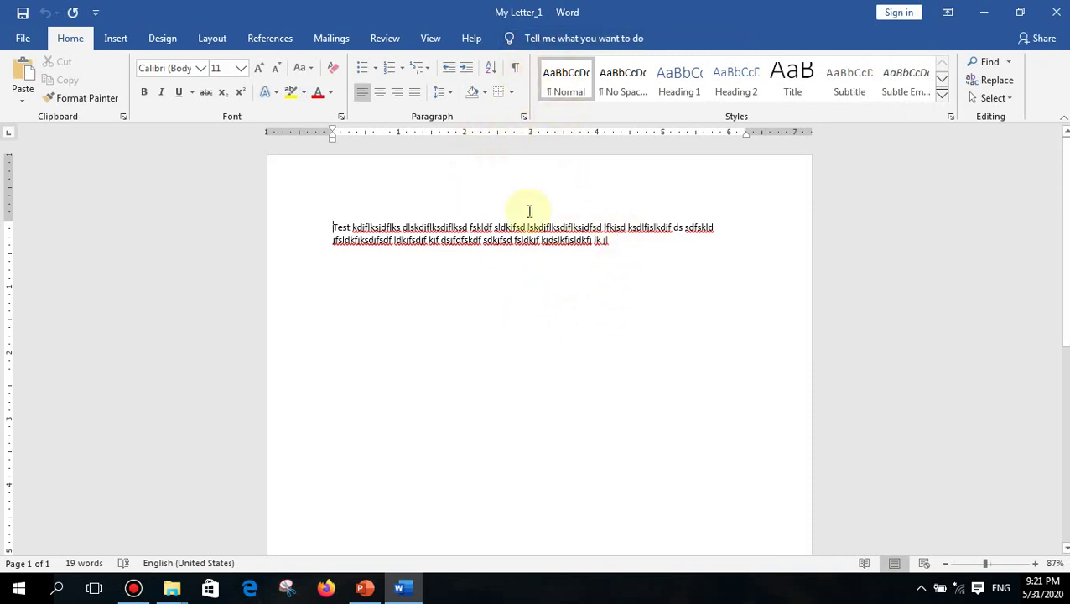
- Clear the existing password in the Encrypt with Password settings and confirm
{"action": "left_click", "coordinate": [22, 40]}
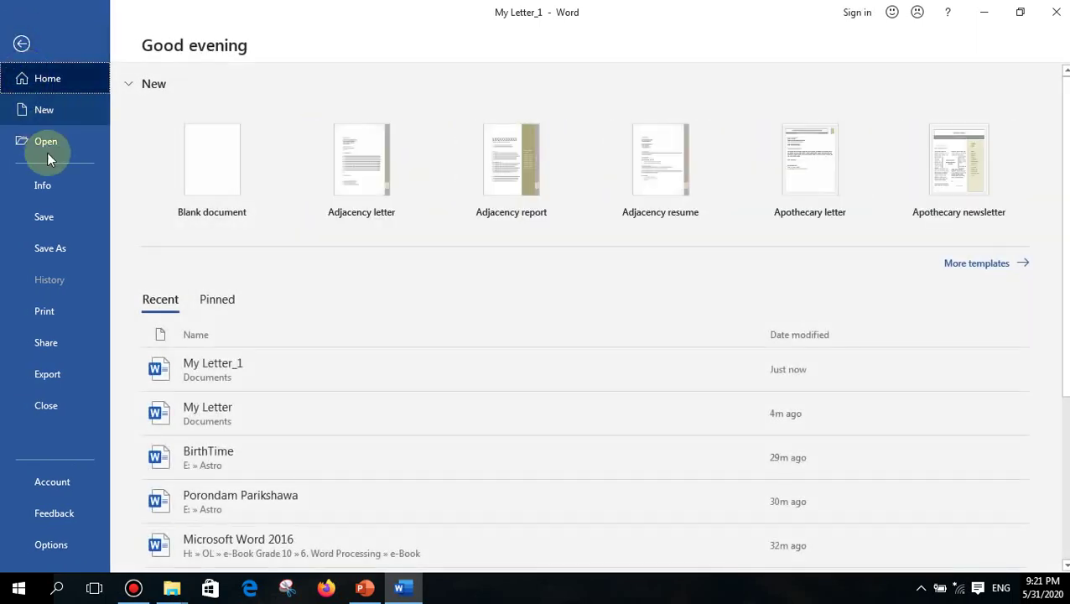
{"action": "left_click", "coordinate": [49, 191]}
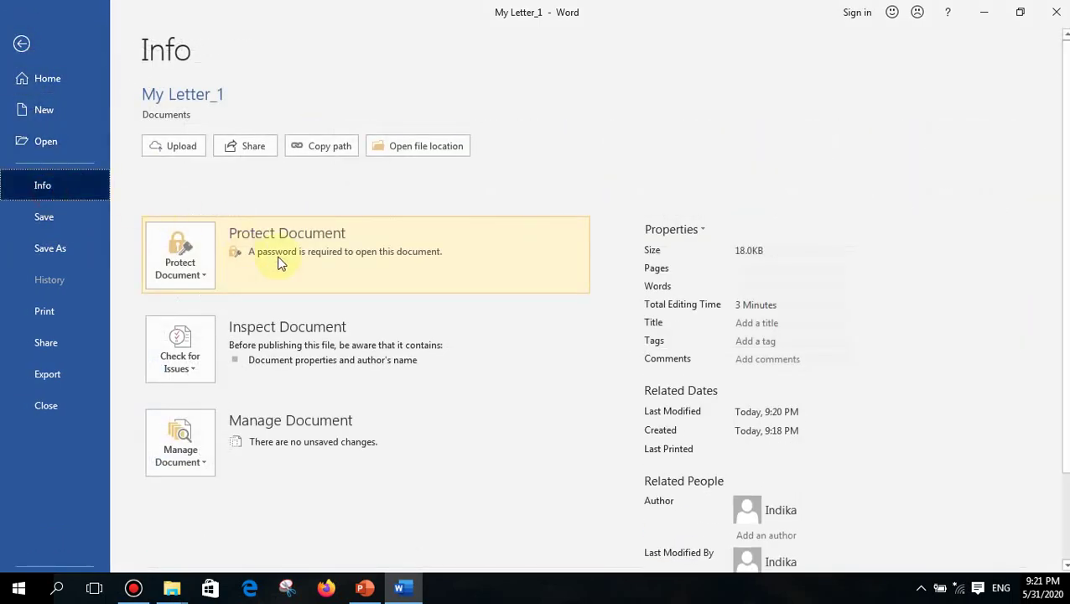
{"action": "left_click", "coordinate": [191, 261]}
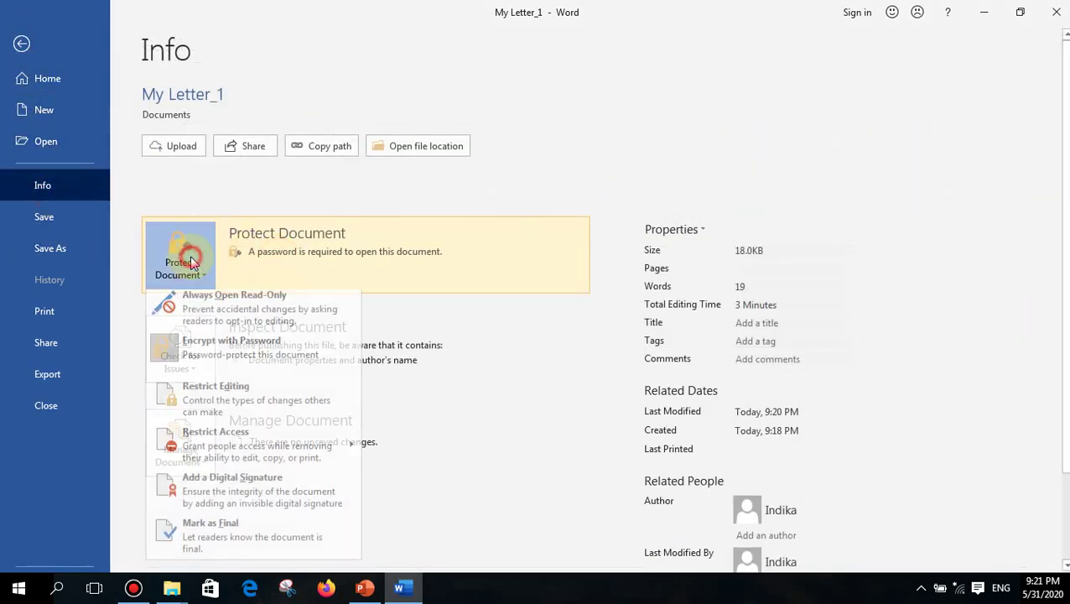
{"action": "left_click", "coordinate": [200, 353]}
{"action": "type", "text": "123"}
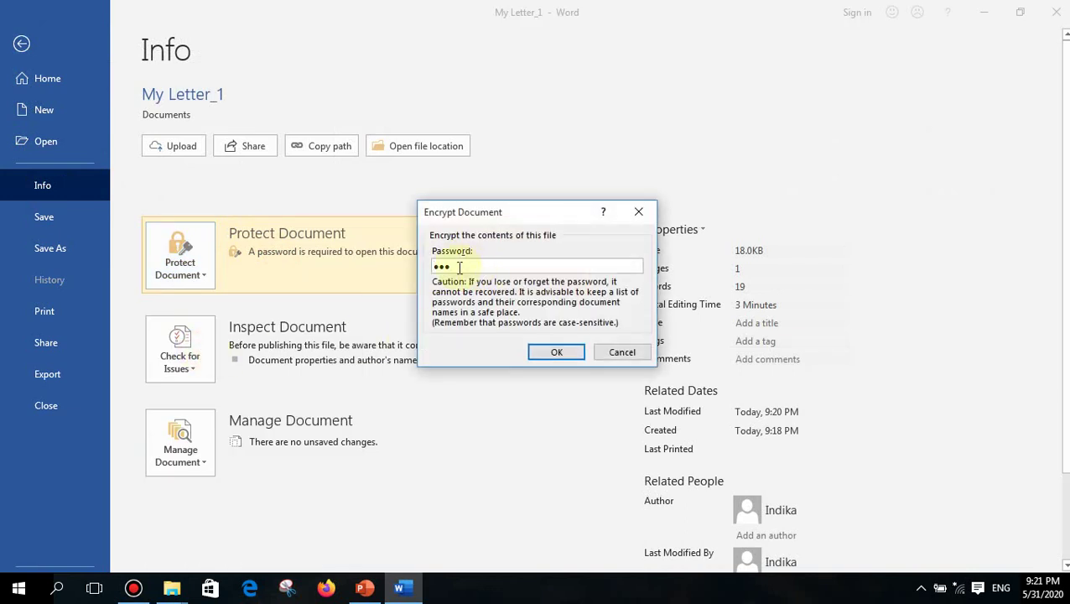
{"action": "left_click", "coordinate": [459, 268]}
{"action": "left_click_drag", "start_coordinate": [459, 268], "coordinate": [426, 269]}
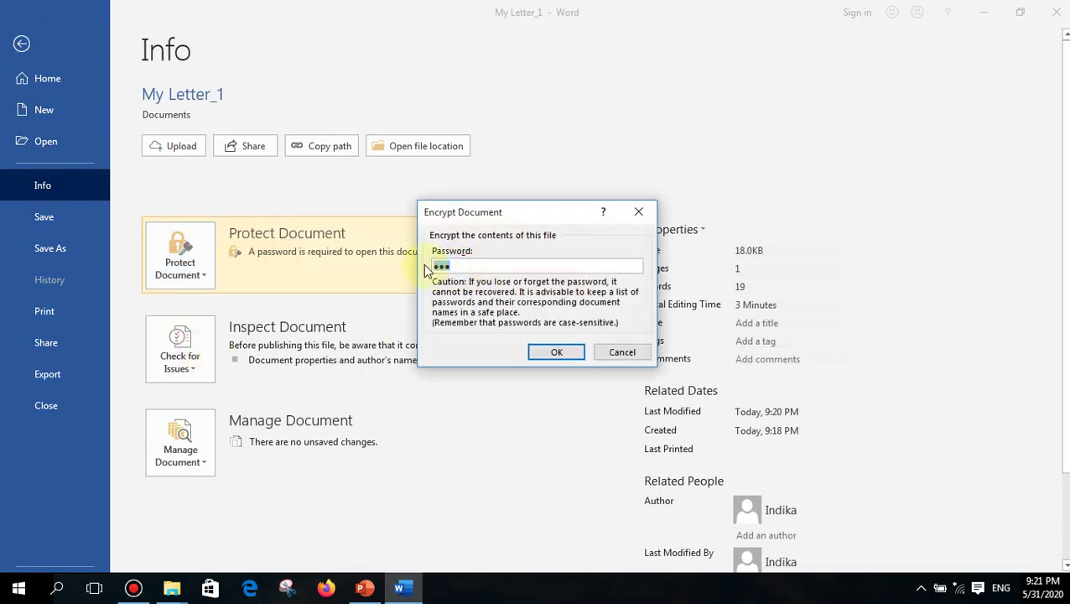
{"action": "key", "text": "BackSpace"}
{"action": "left_click", "coordinate": [555, 352]}
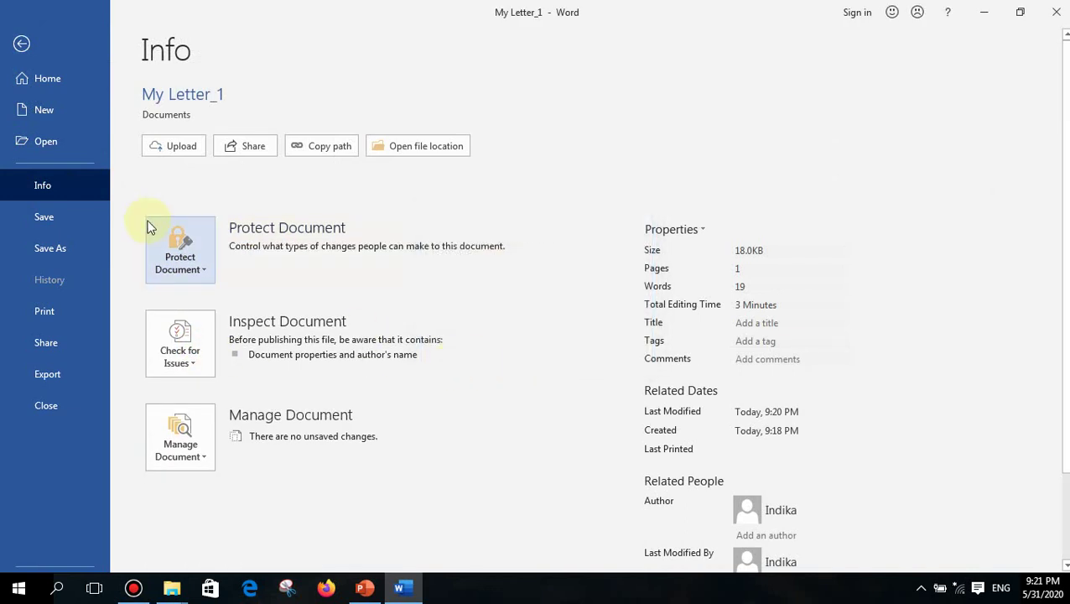
- Save the document, close it, and reopen My Letter_1 from the recent list
{"action": "left_click", "coordinate": [66, 220]}
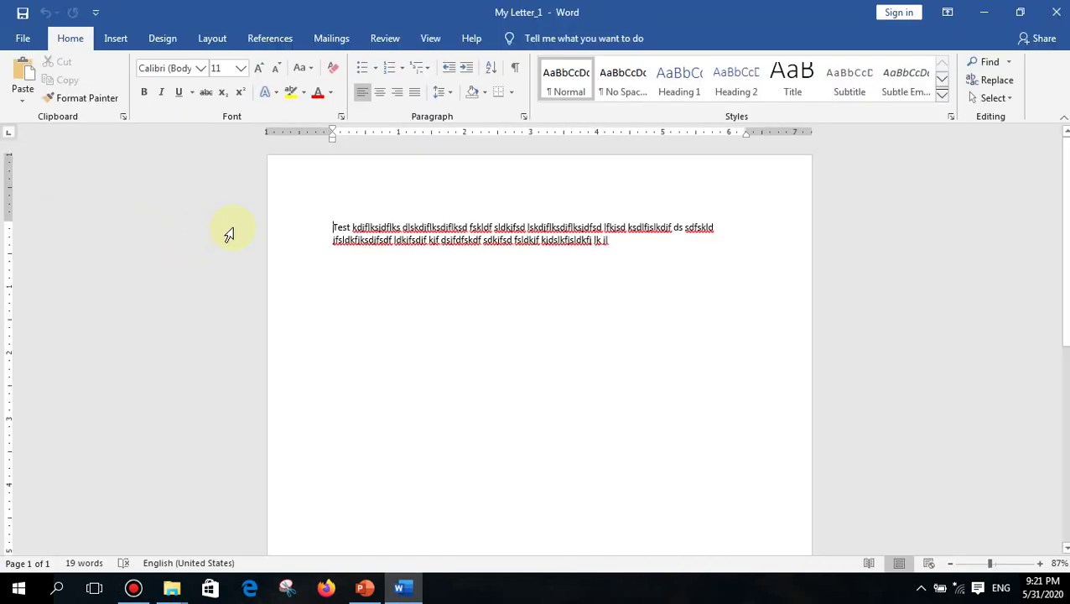
{"action": "key", "text": "ctrl+w"}
{"action": "left_click", "coordinate": [17, 42]}
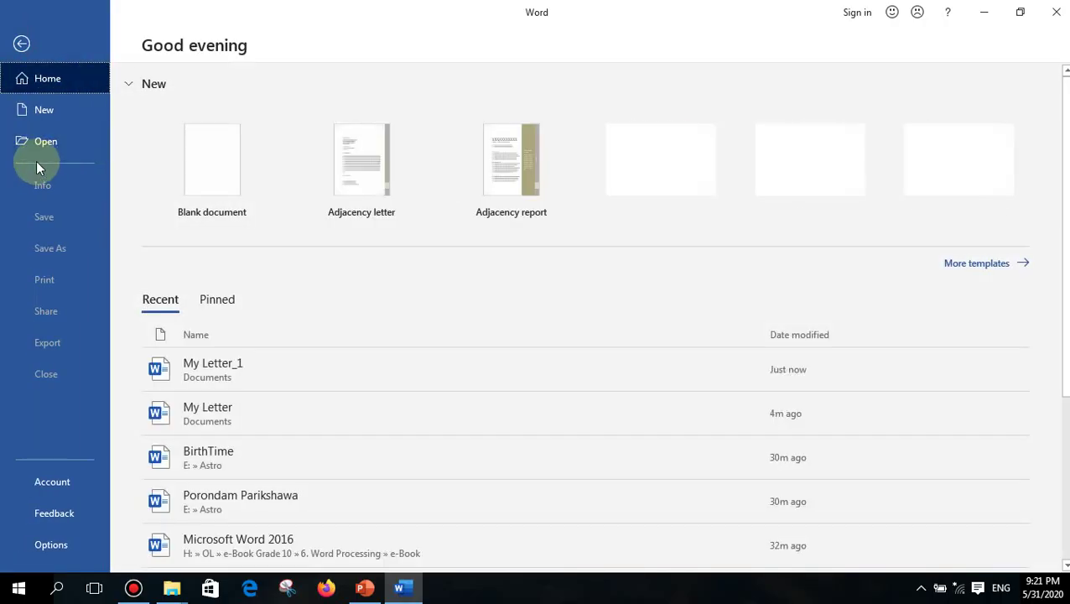
{"action": "left_click", "coordinate": [238, 361]}
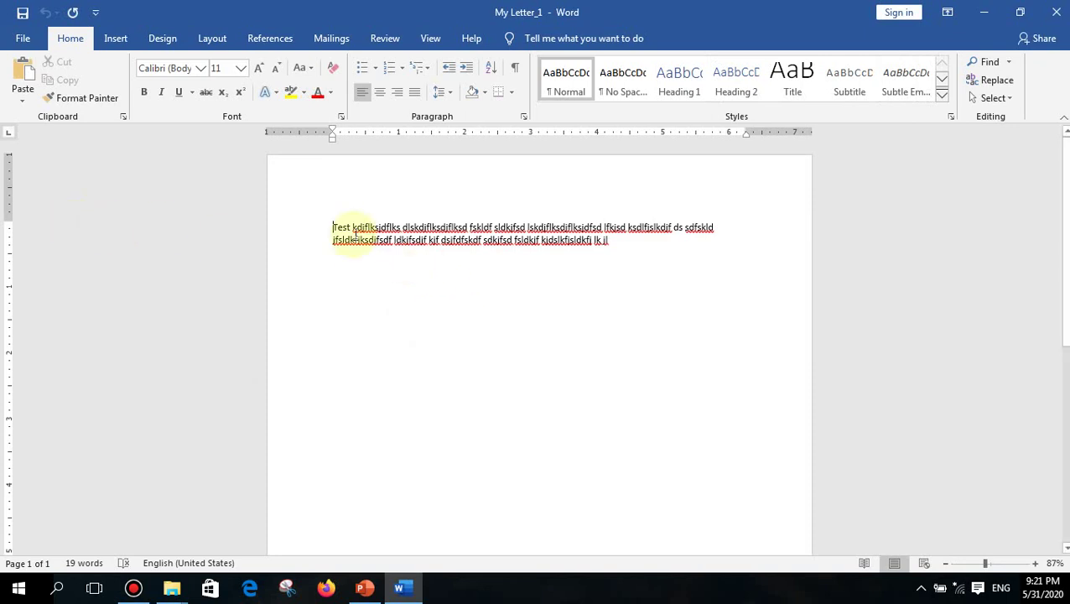
- In Save As > Tools > General Options, enter and confirm a password to open
{"action": "left_click", "coordinate": [25, 47]}
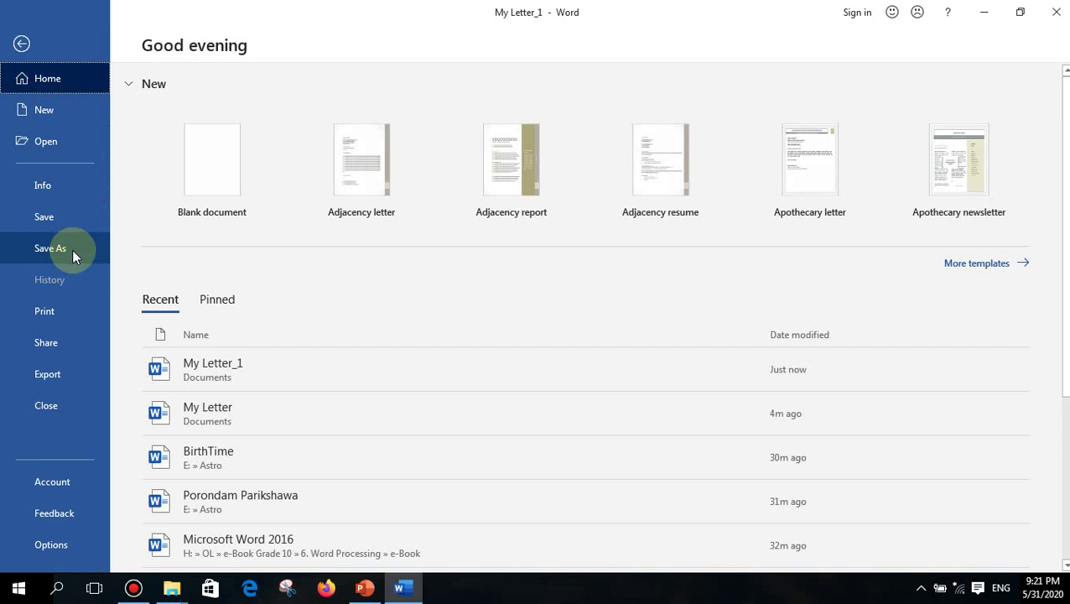
{"action": "left_click", "coordinate": [72, 249]}
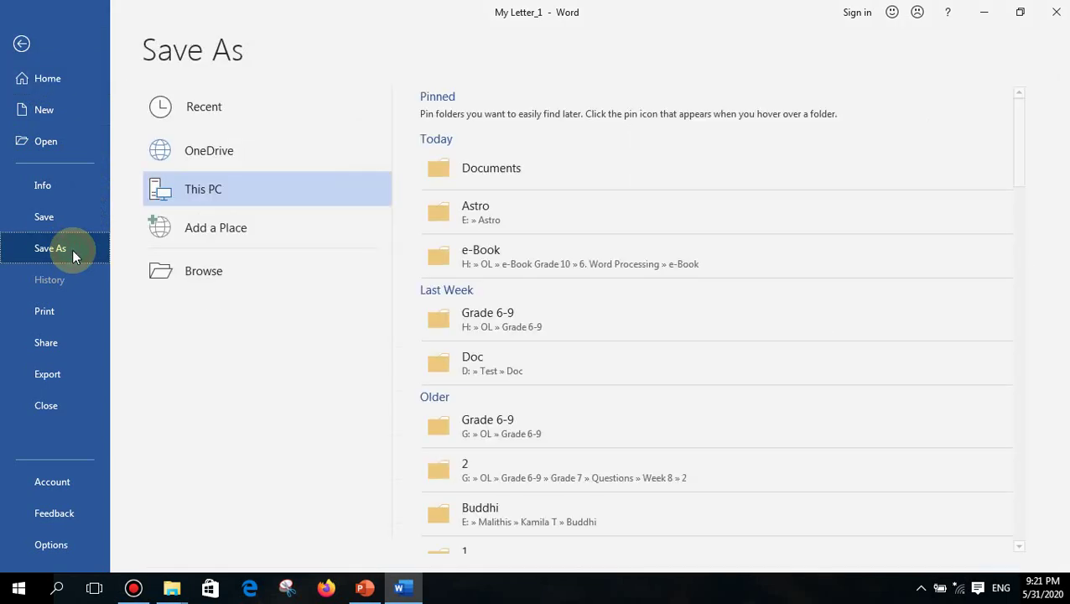
{"action": "left_click", "coordinate": [176, 269]}
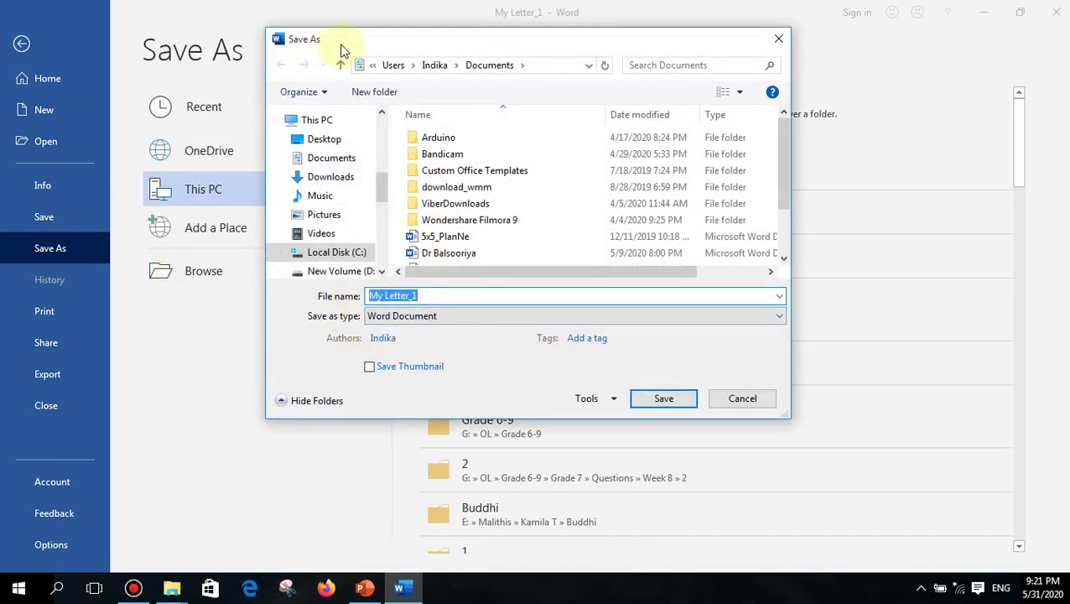
{"action": "left_click", "coordinate": [592, 399]}
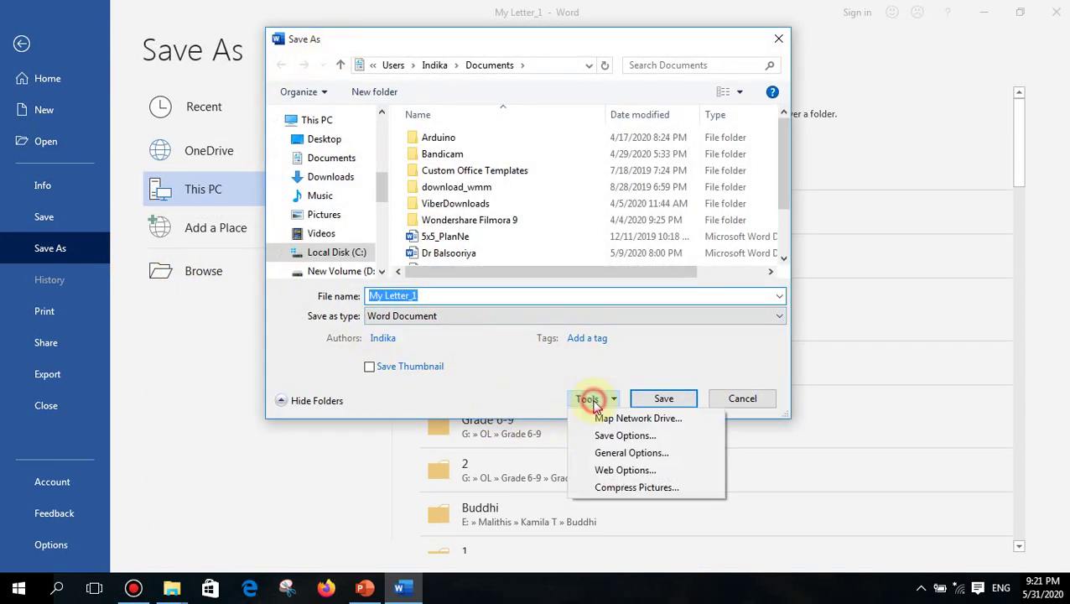
{"action": "left_click", "coordinate": [621, 453]}
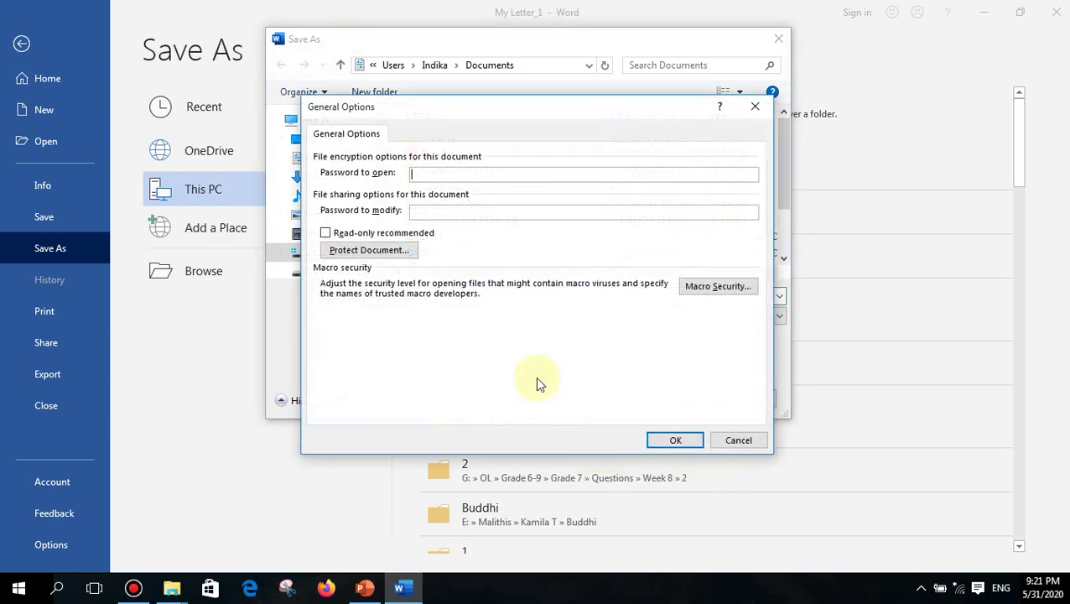
{"action": "left_click", "coordinate": [416, 172]}
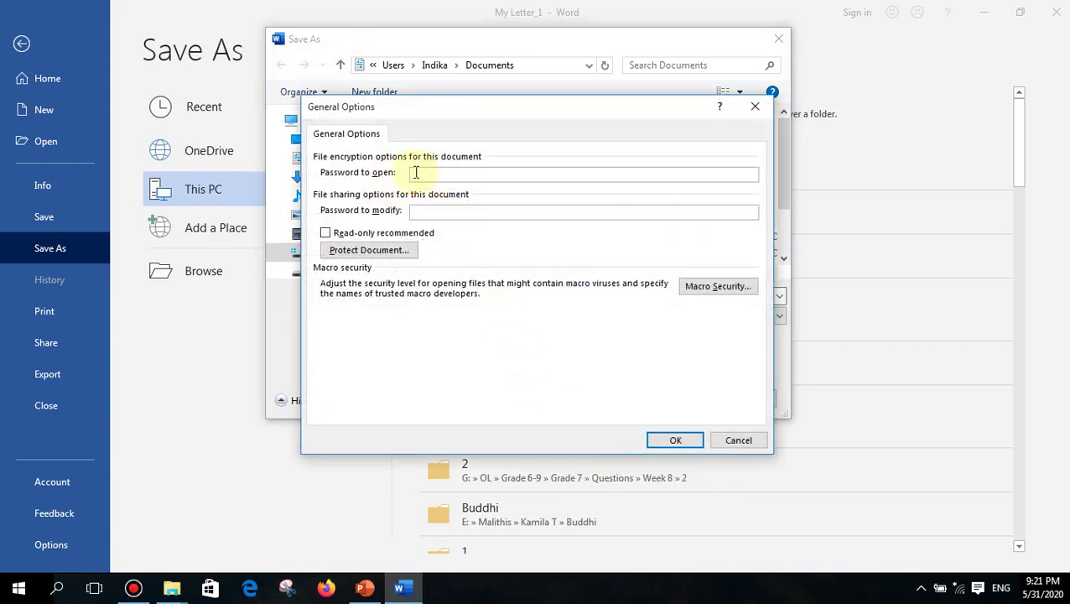
{"action": "type", "text": "123"}
{"action": "left_click", "coordinate": [700, 444]}
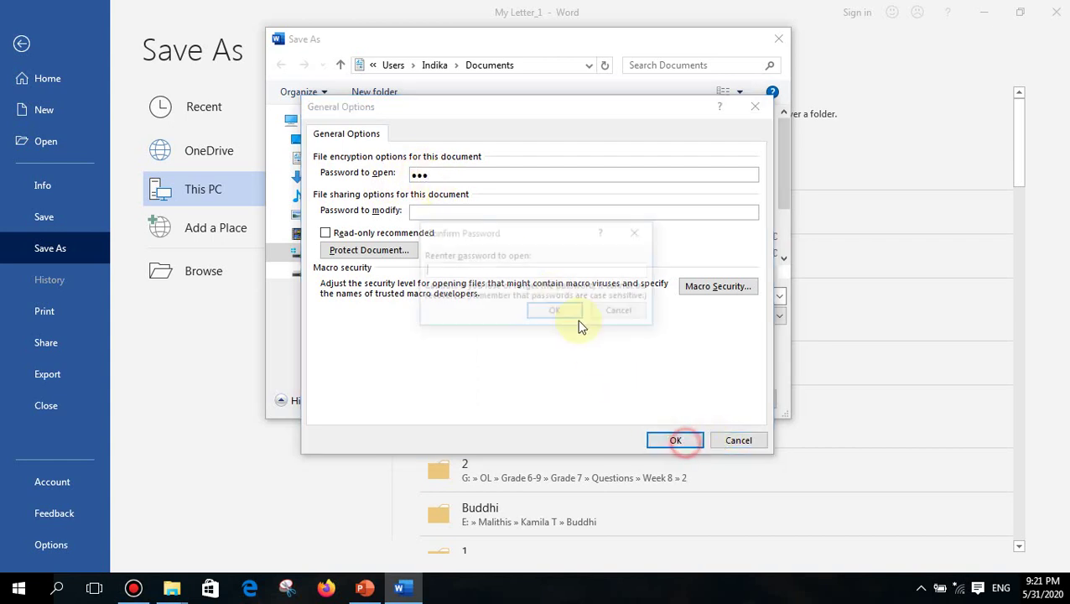
{"action": "type", "text": "12"}
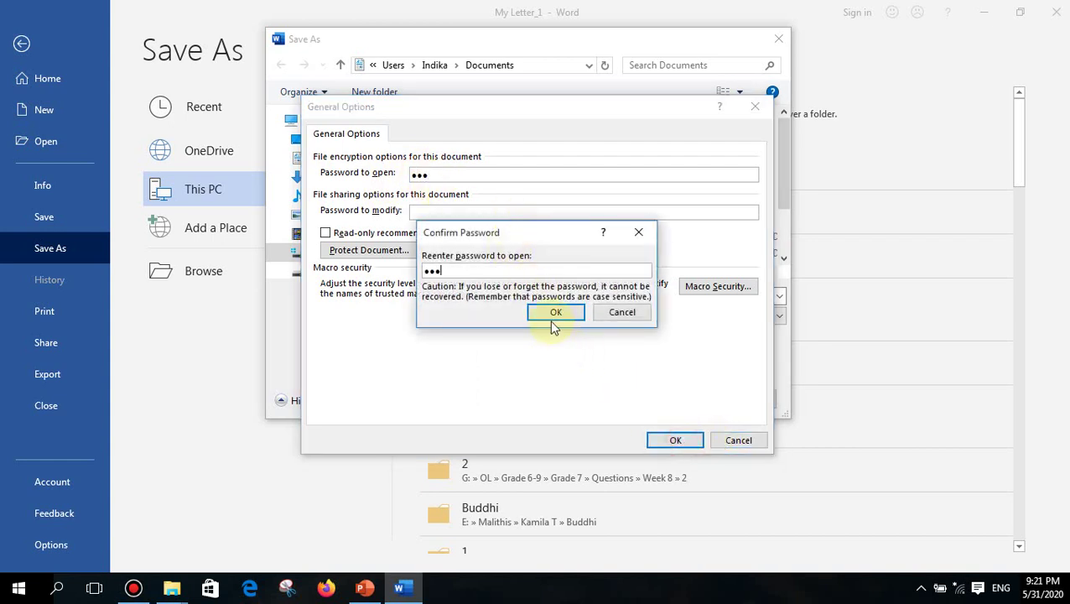
{"action": "type", "text": "3"}
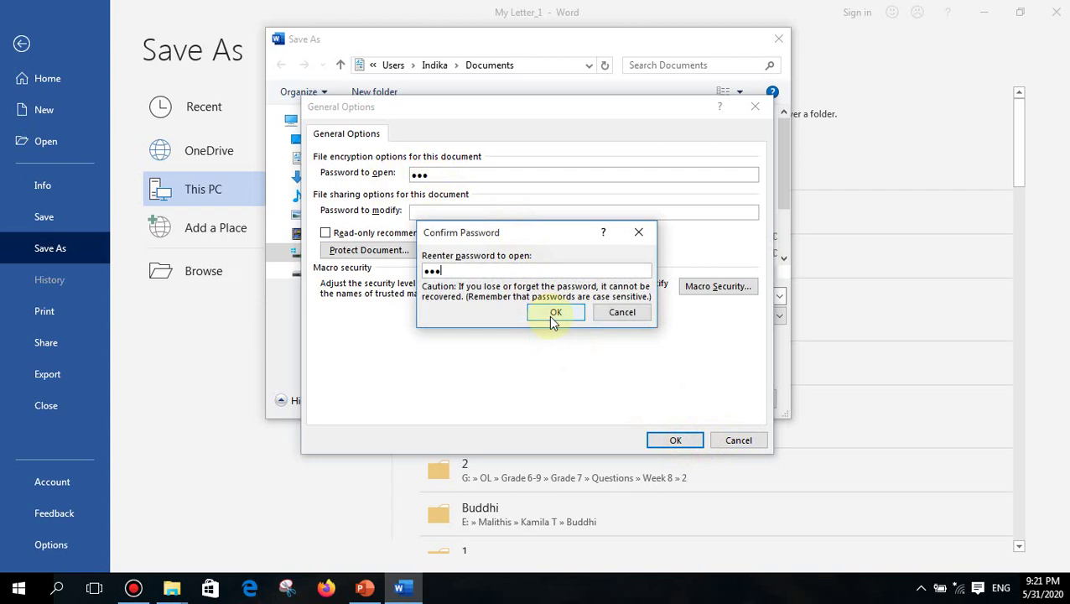
{"action": "left_click", "coordinate": [638, 312]}
- Cancel General Options, close the Save As window, and return to the document
{"action": "left_click", "coordinate": [736, 441]}
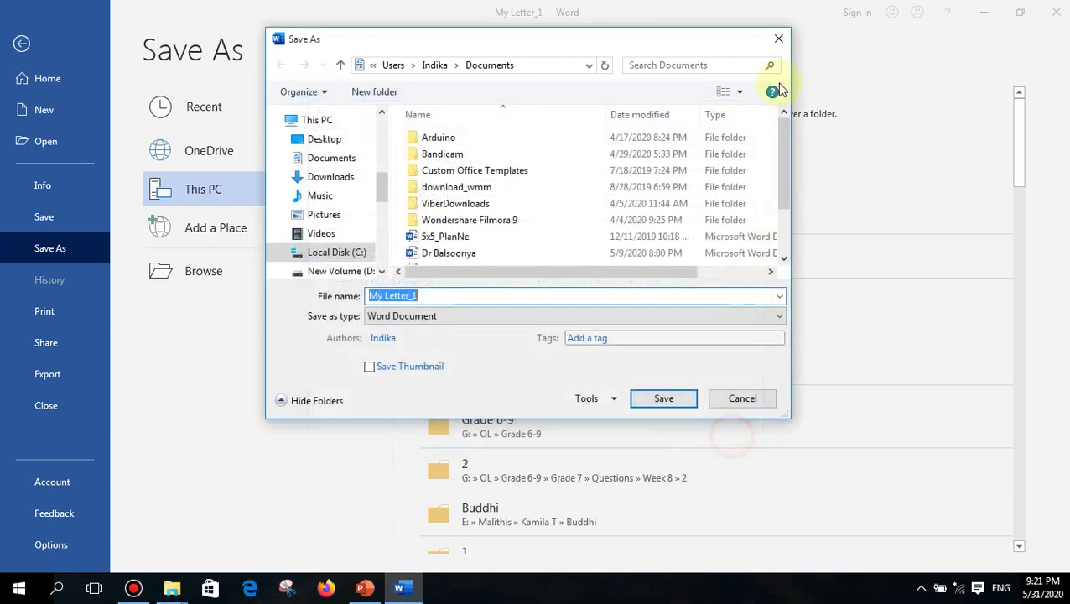
{"action": "left_click", "coordinate": [777, 37]}
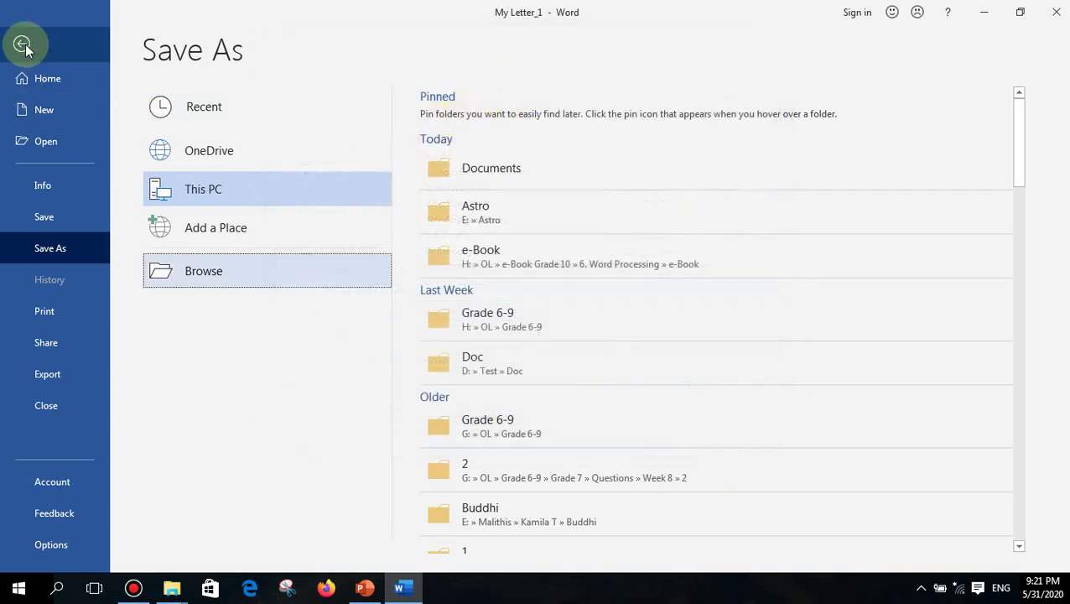
{"action": "left_click", "coordinate": [21, 43]}
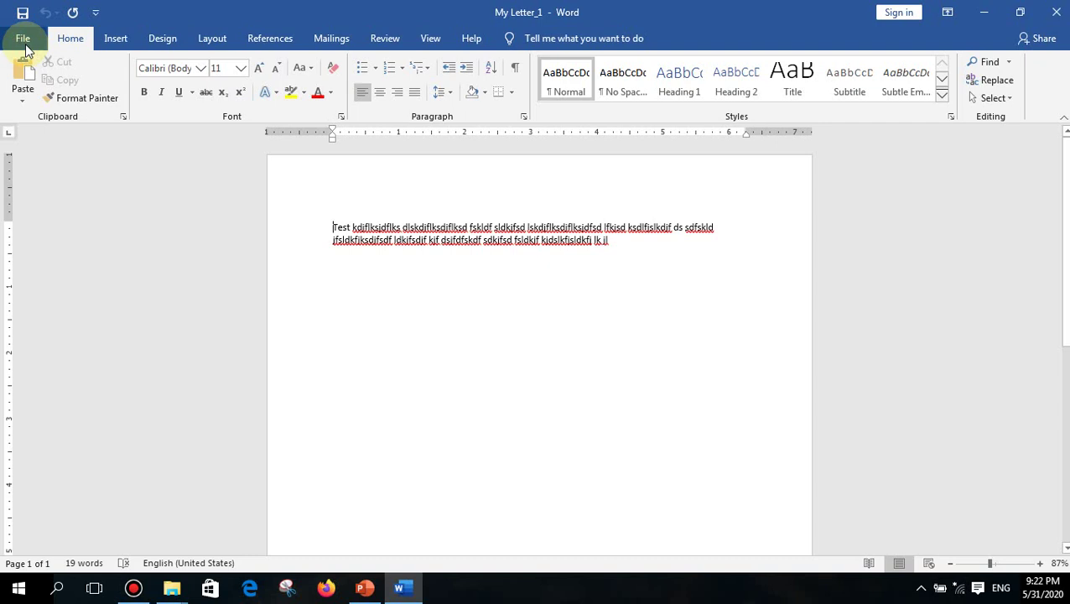
- Delete all existing text and enter =rand() to generate sample paragraphs
{"action": "key", "text": "ctrl+a"}
{"action": "key", "text": "Delete"}
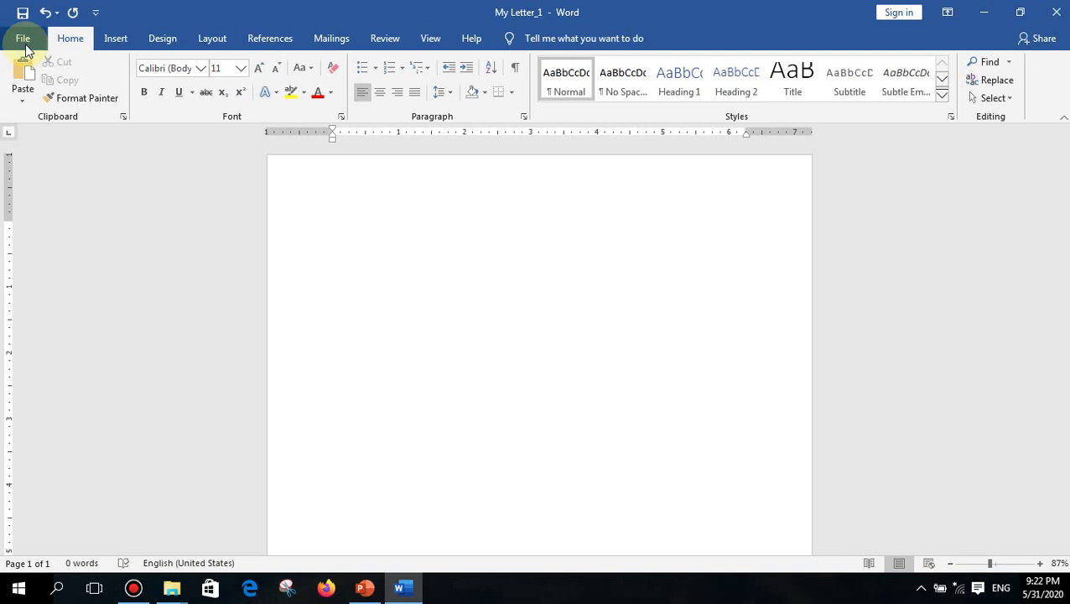
{"action": "scroll", "coordinate": [377, 260], "scroll_direction": "up", "scroll_amount": 4}
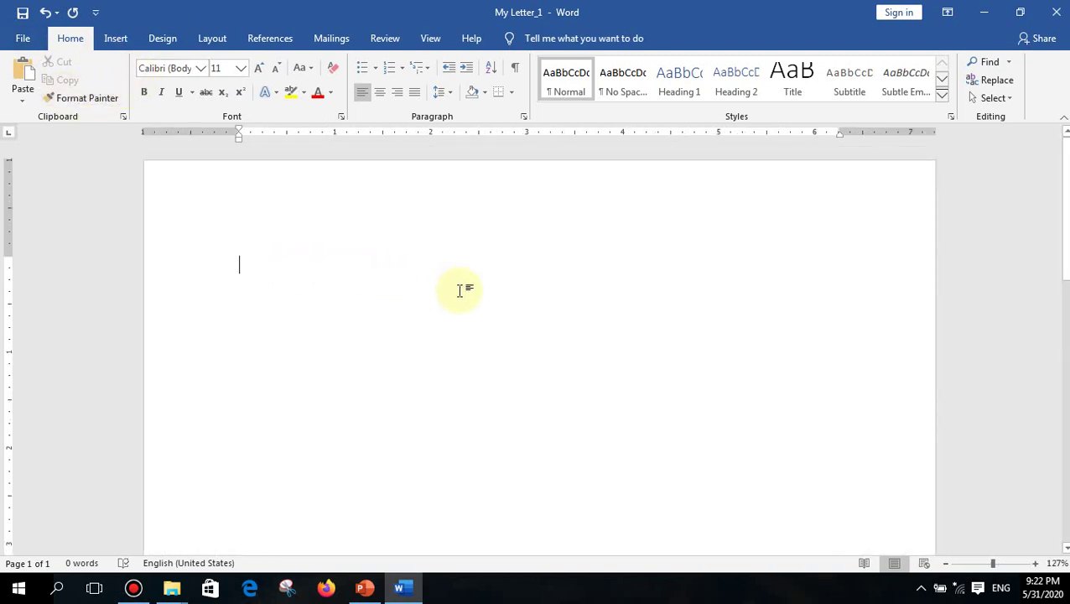
{"action": "type", "text": "=r"}
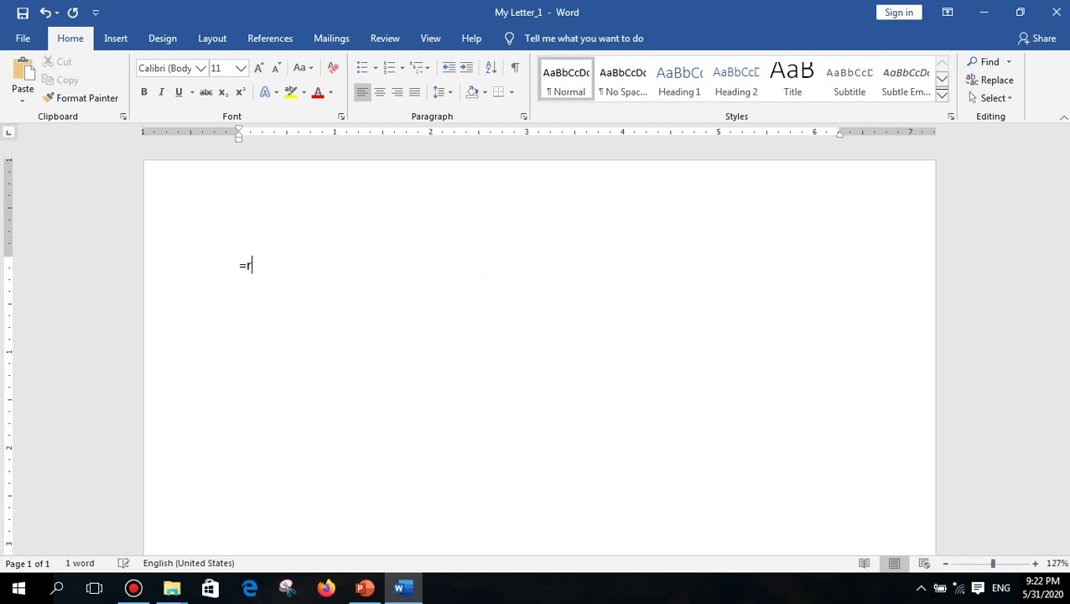
{"action": "type", "text": "and()"}
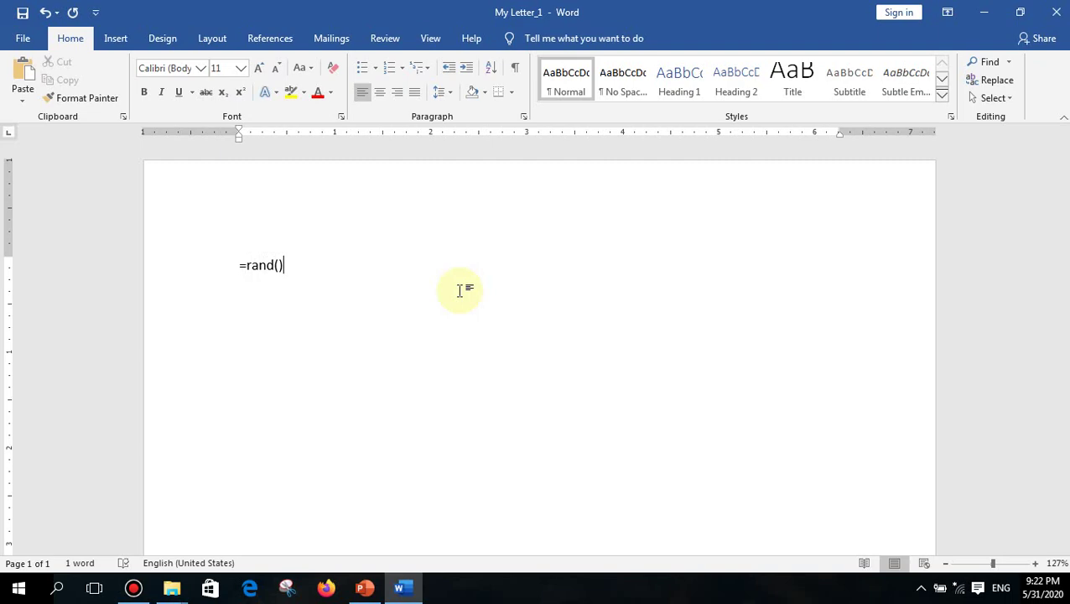
{"action": "key", "text": "Return"}
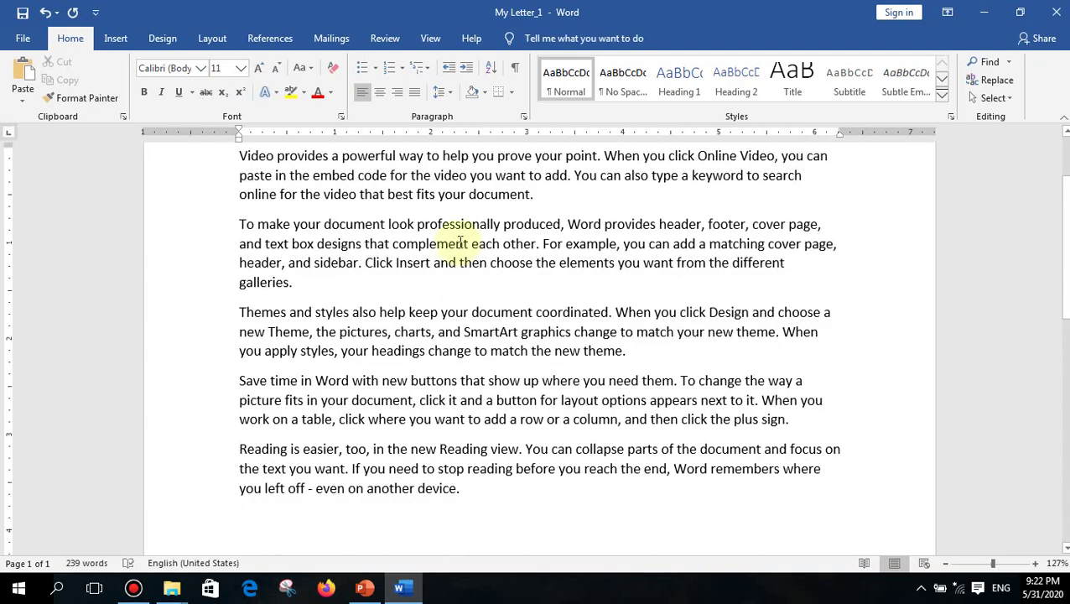
{"action": "scroll", "coordinate": [457, 242], "scroll_direction": "up", "scroll_amount": 2}
{"action": "scroll", "coordinate": [472, 243], "scroll_direction": "down", "scroll_amount": 1}
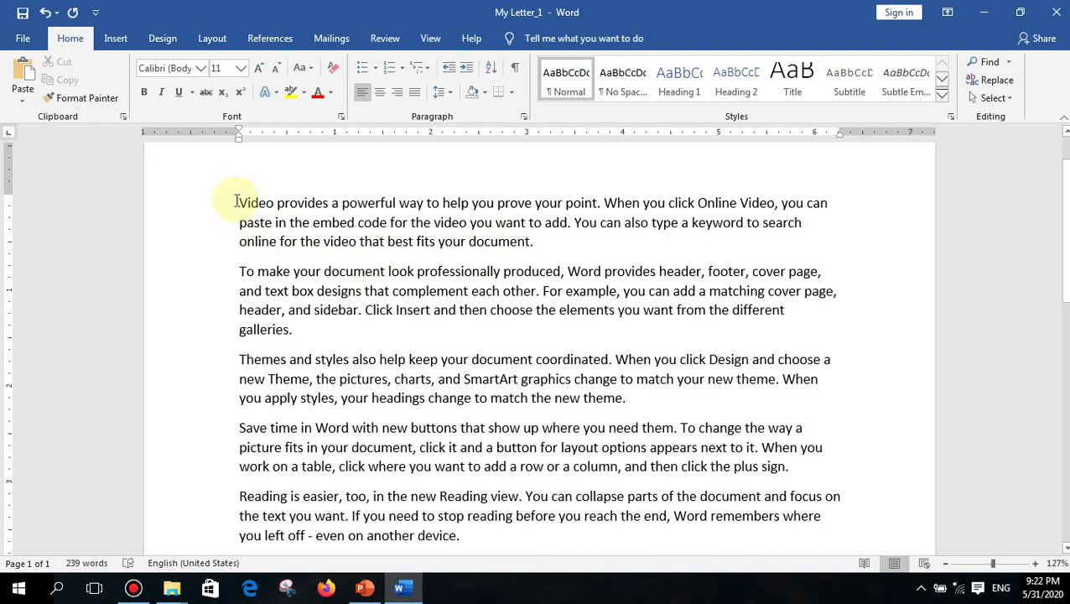
{"action": "left_click_drag", "start_coordinate": [236, 201], "coordinate": [531, 241]}
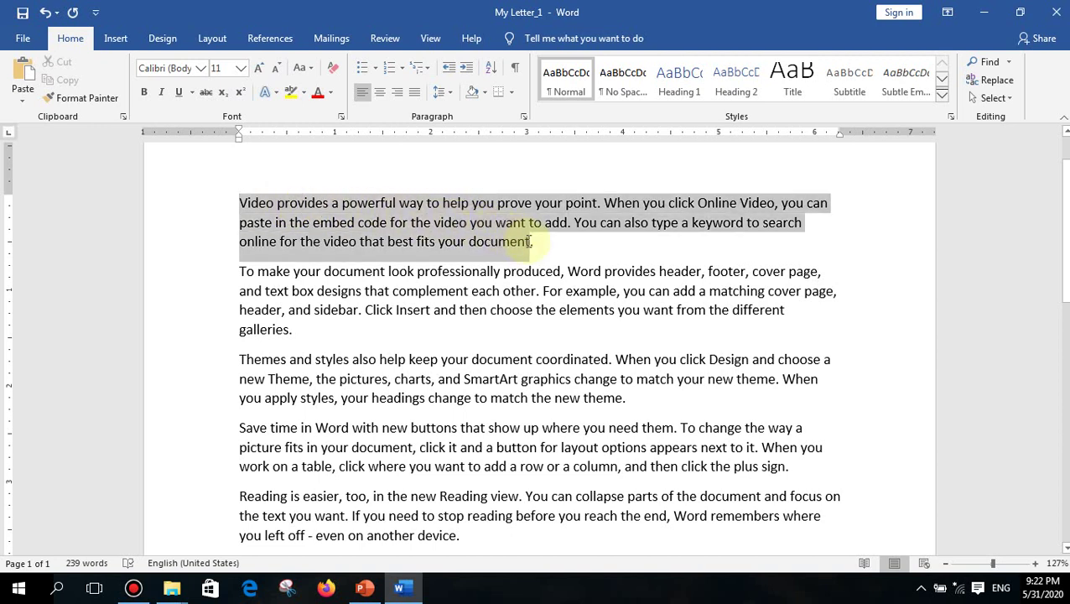
{"action": "left_click_drag", "start_coordinate": [531, 242], "coordinate": [267, 267]}
{"action": "left_click", "coordinate": [251, 265]}
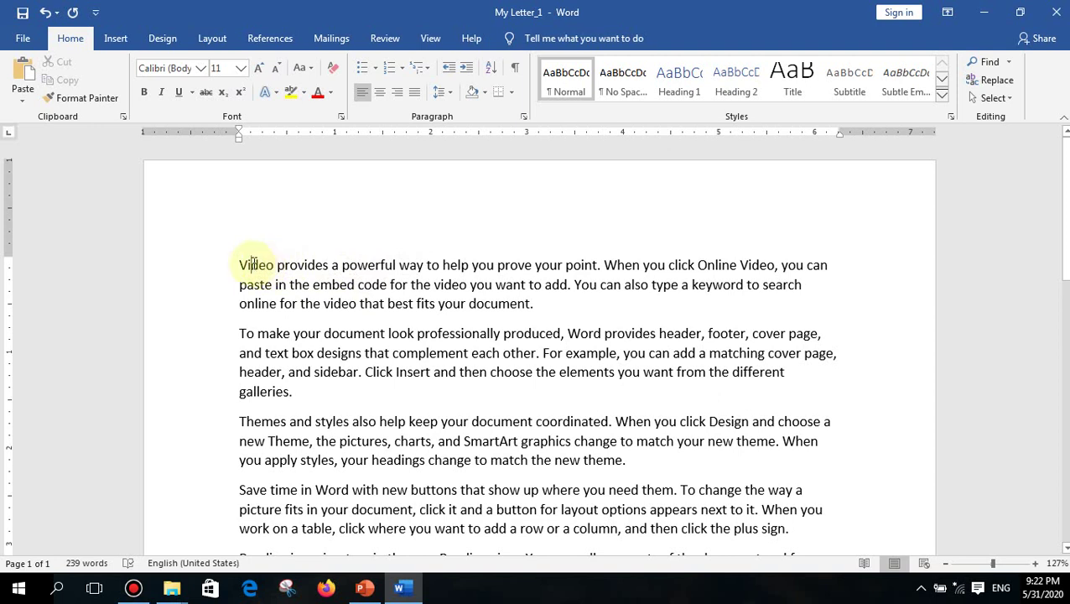
{"action": "double_click", "coordinate": [253, 265]}
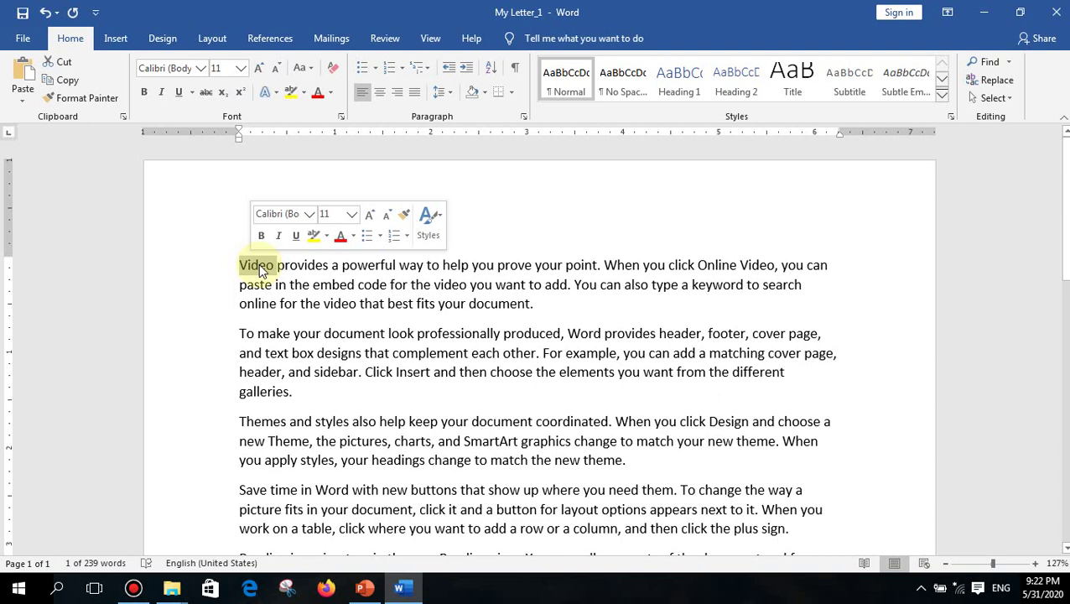
{"action": "left_click", "coordinate": [260, 265]}
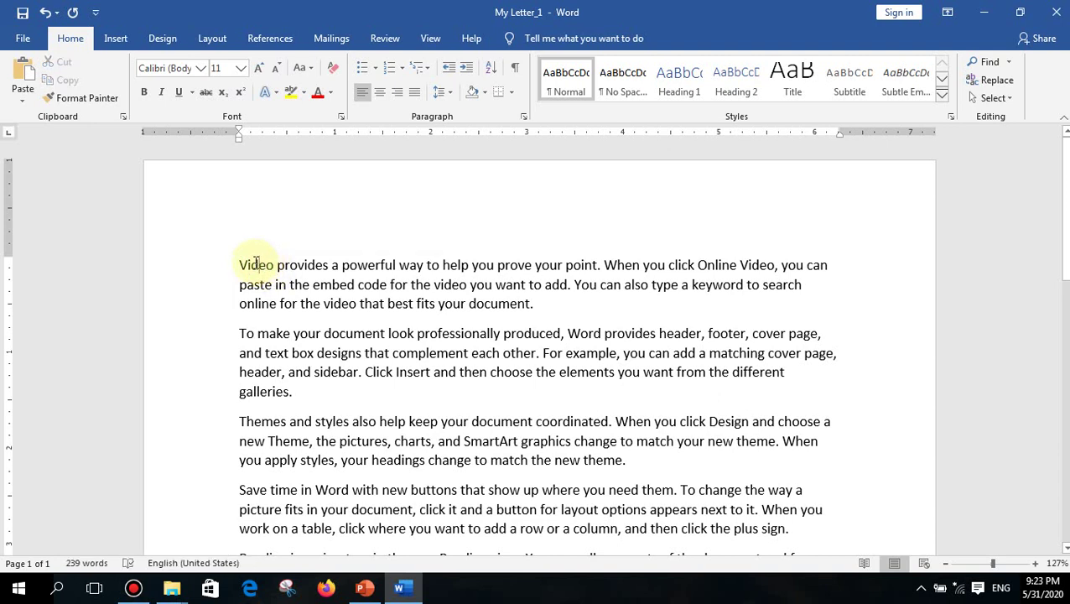
{"action": "double_click", "coordinate": [256, 265]}
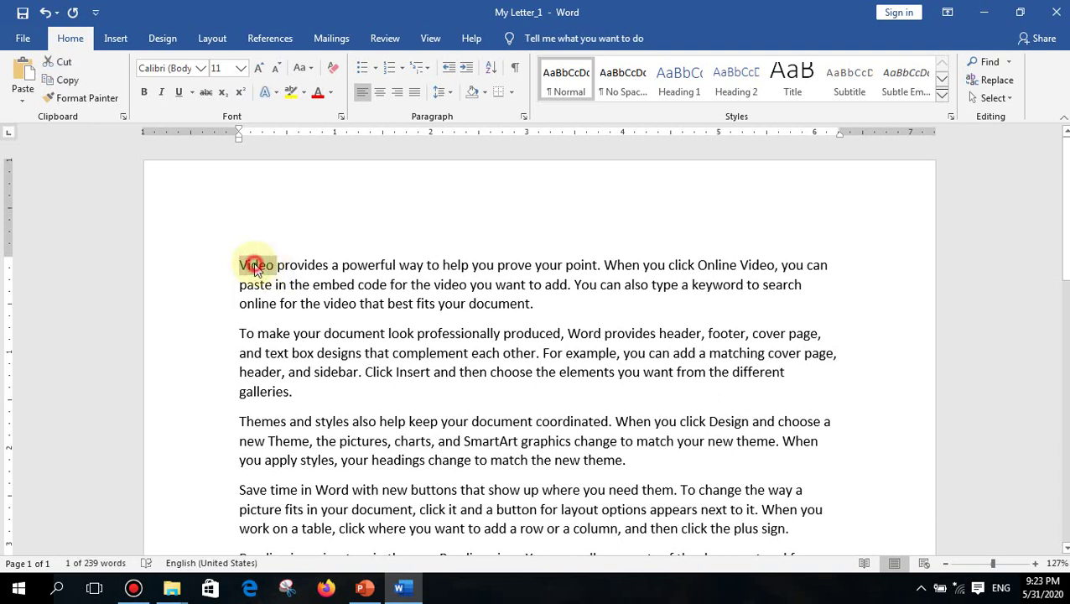
{"action": "left_click", "coordinate": [258, 267]}
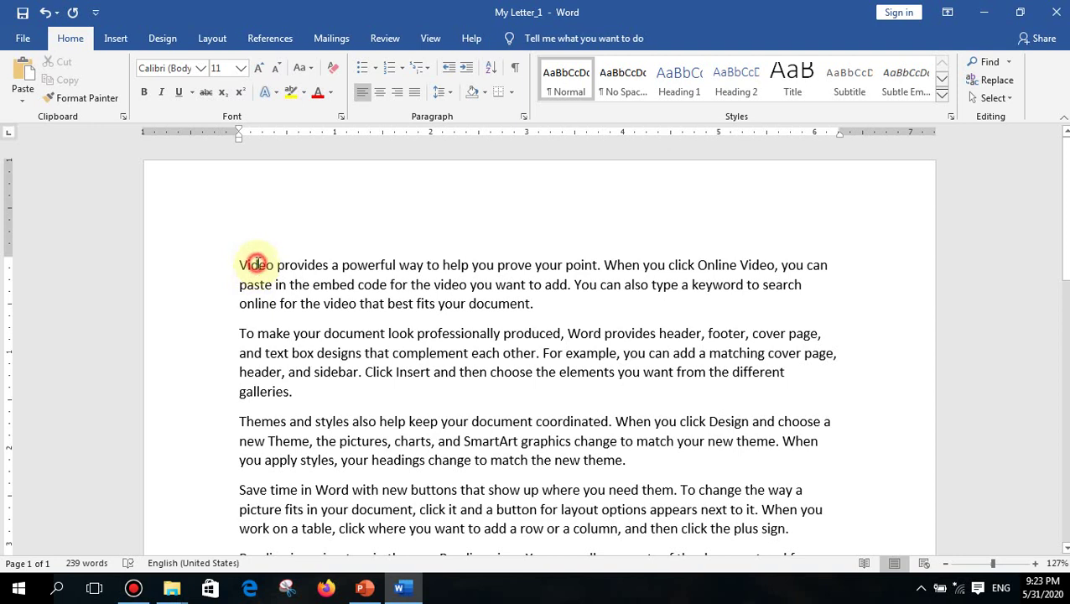
{"action": "triple_click", "coordinate": [258, 266]}
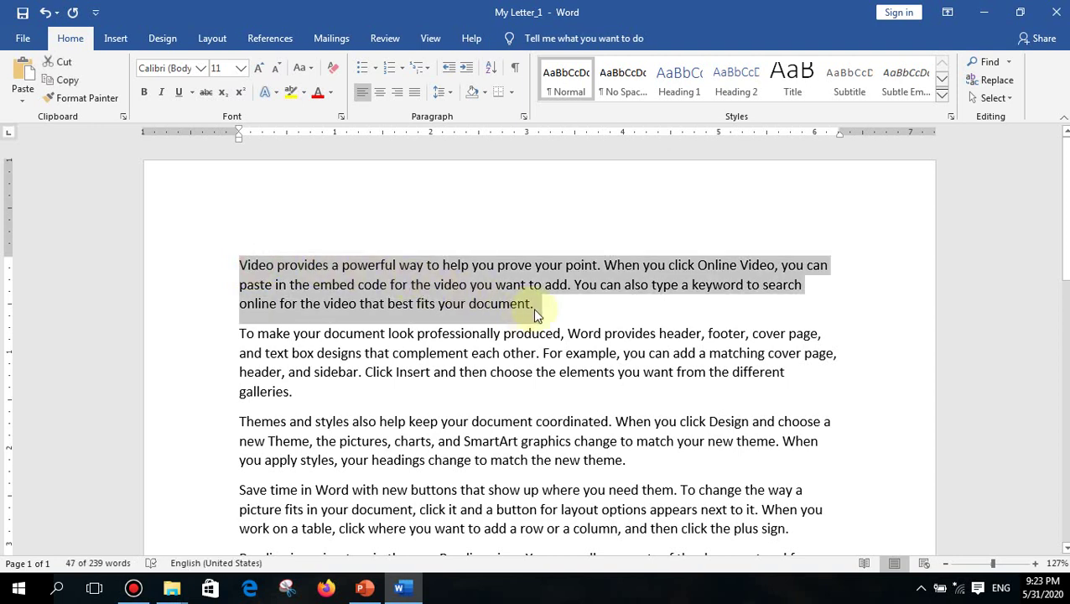
{"action": "left_click", "coordinate": [370, 270]}
{"action": "double_click", "coordinate": [256, 267]}
{"action": "triple_click", "coordinate": [256, 266]}
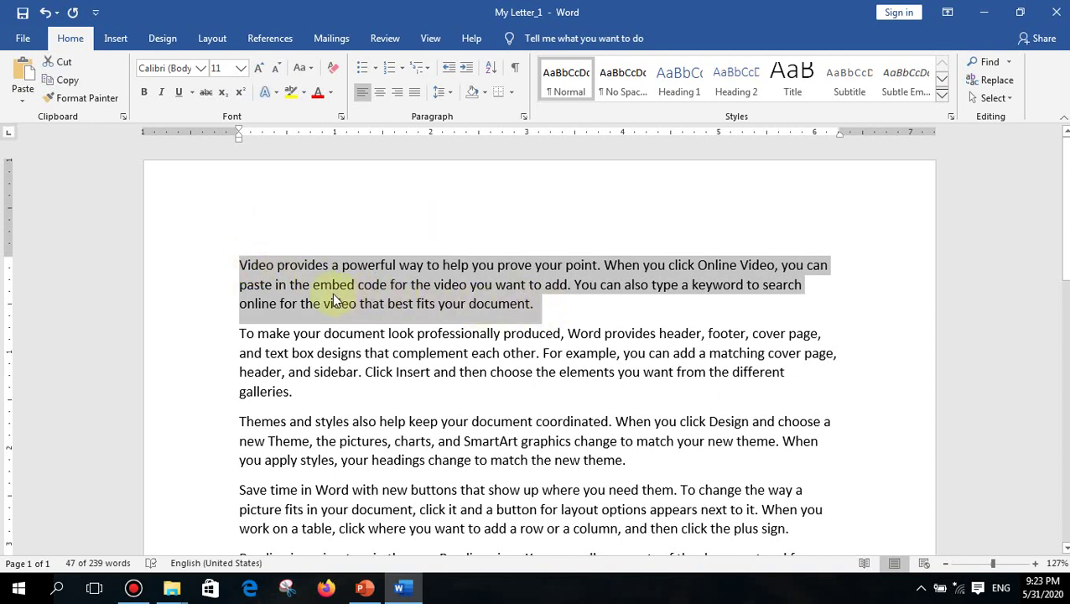
{"action": "left_click", "coordinate": [554, 312]}
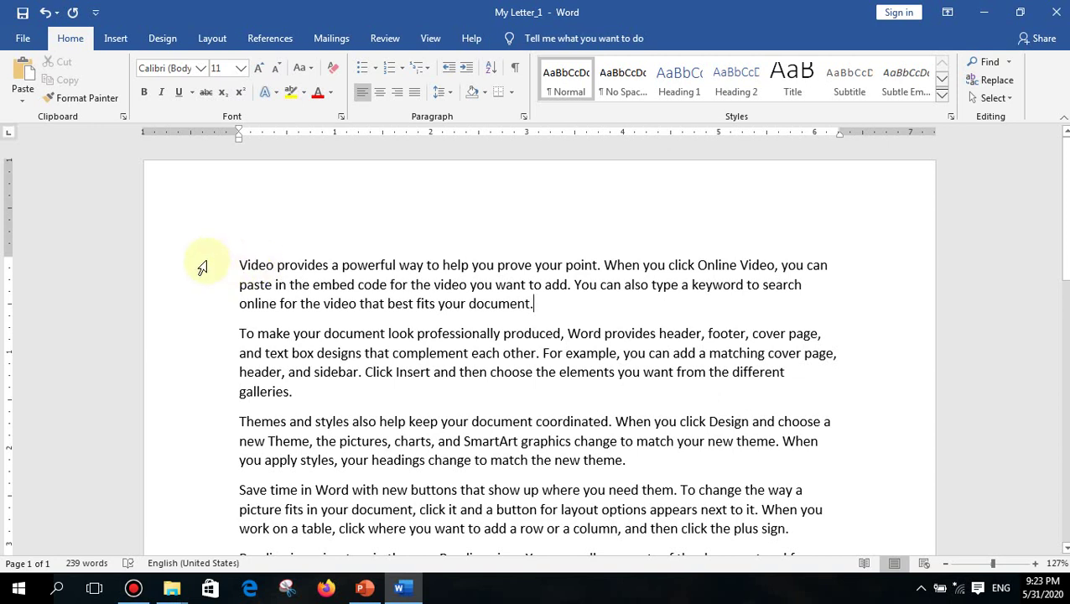
{"action": "left_click", "coordinate": [202, 267]}
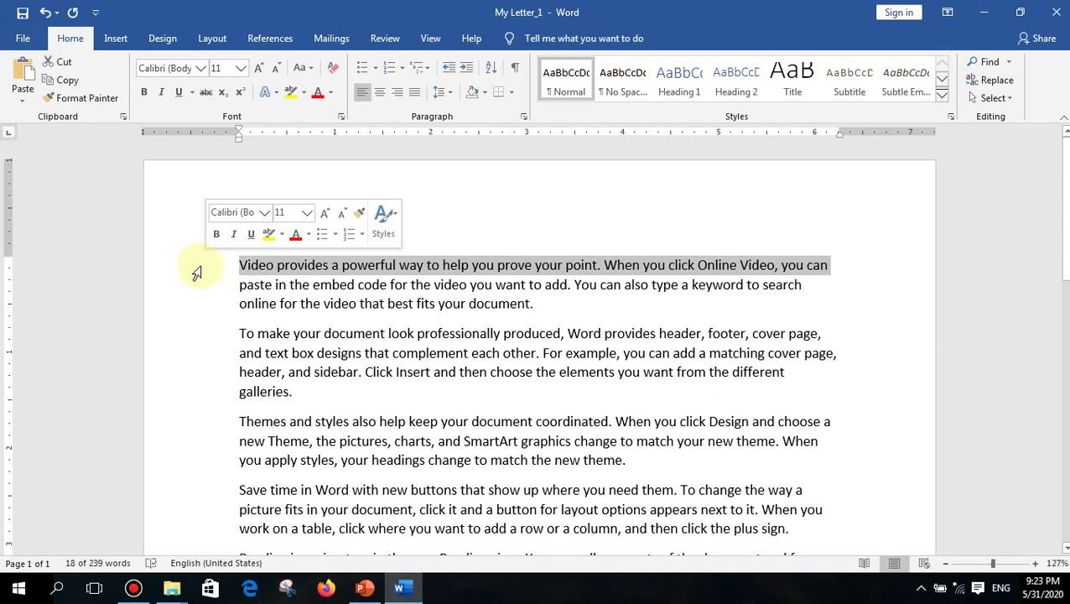
{"action": "left_click_drag", "start_coordinate": [201, 269], "coordinate": [307, 270]}
{"action": "left_click", "coordinate": [307, 270]}
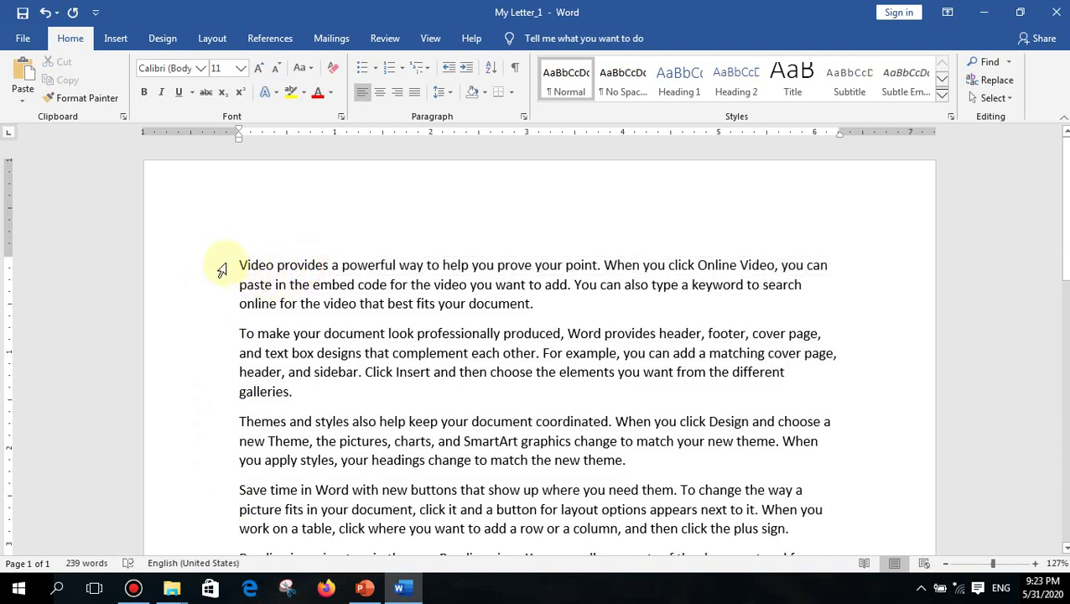
{"action": "left_click", "coordinate": [240, 266]}
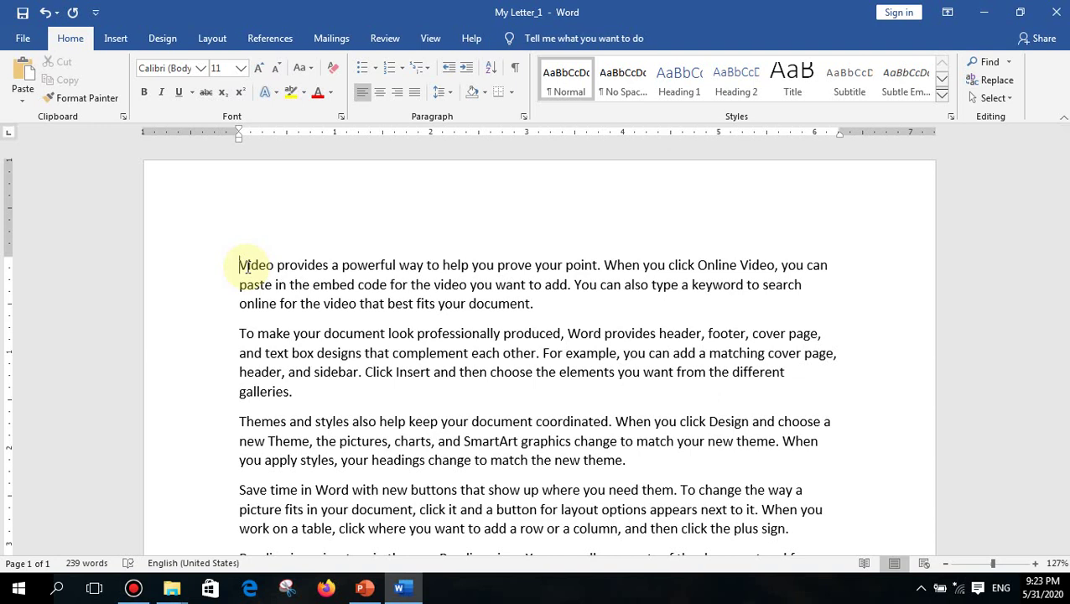
{"action": "key", "text": "shift+Right"}
{"action": "key", "text": "shift+Right"}
{"action": "key", "text": "shift+Right"}
{"action": "key", "text": "shift+Right"}
{"action": "key", "text": "shift+Right"}
{"action": "key", "text": "shift+Right"}
{"action": "key", "text": "shift+Right"}
{"action": "key", "text": "shift+Right"}
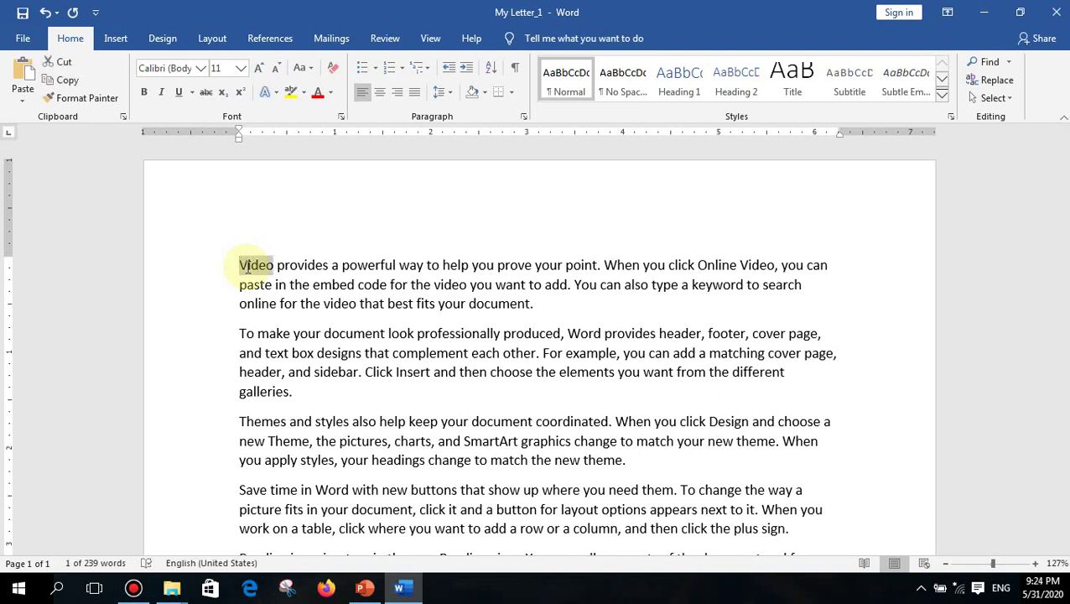
{"action": "key", "text": "shift+Right"}
{"action": "key", "text": "shift+Right"}
{"action": "key", "text": "shift+Right"}
{"action": "key", "text": "shift+Right"}
{"action": "key", "text": "shift+Right"}
{"action": "key", "text": "shift+Right"}
{"action": "key", "text": "shift+Right"}
{"action": "key", "text": "shift+Right"}
{"action": "key", "text": "shift+Right"}
{"action": "key", "text": "shift+Right"}
{"action": "key", "text": "shift+Right"}
{"action": "key", "text": "shift+Right"}
{"action": "key", "text": "shift+Right"}
{"action": "key", "text": "shift+Right"}
{"action": "key", "text": "shift+Right"}
{"action": "key", "text": "shift+Right"}
{"action": "key", "text": "shift+Right"}
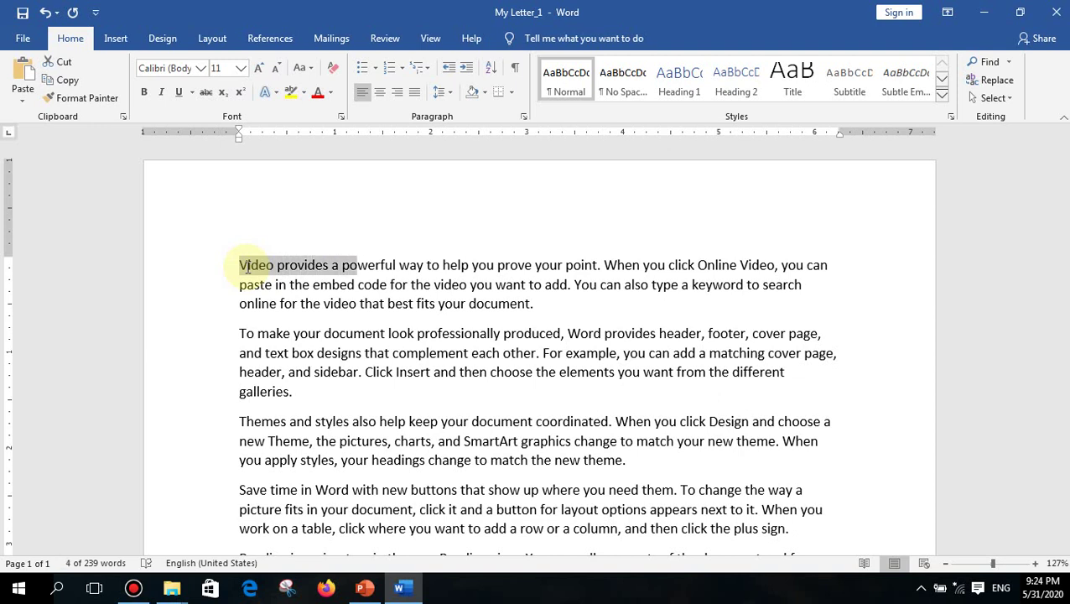
{"action": "key", "text": "shift+Right"}
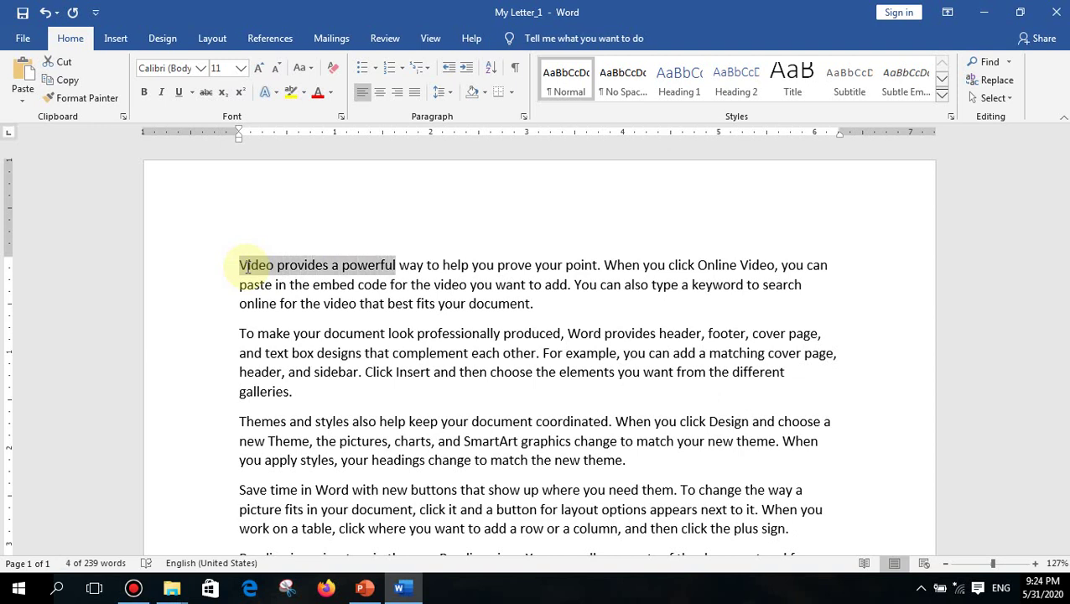
{"action": "key", "text": "shift+Right"}
{"action": "key", "text": "shift+Right"}
{"action": "key", "text": "shift+Right"}
{"action": "key", "text": "shift+Right"}
{"action": "key", "text": "shift+Right"}
{"action": "key", "text": "shift+Right"}
{"action": "key", "text": "shift+Right"}
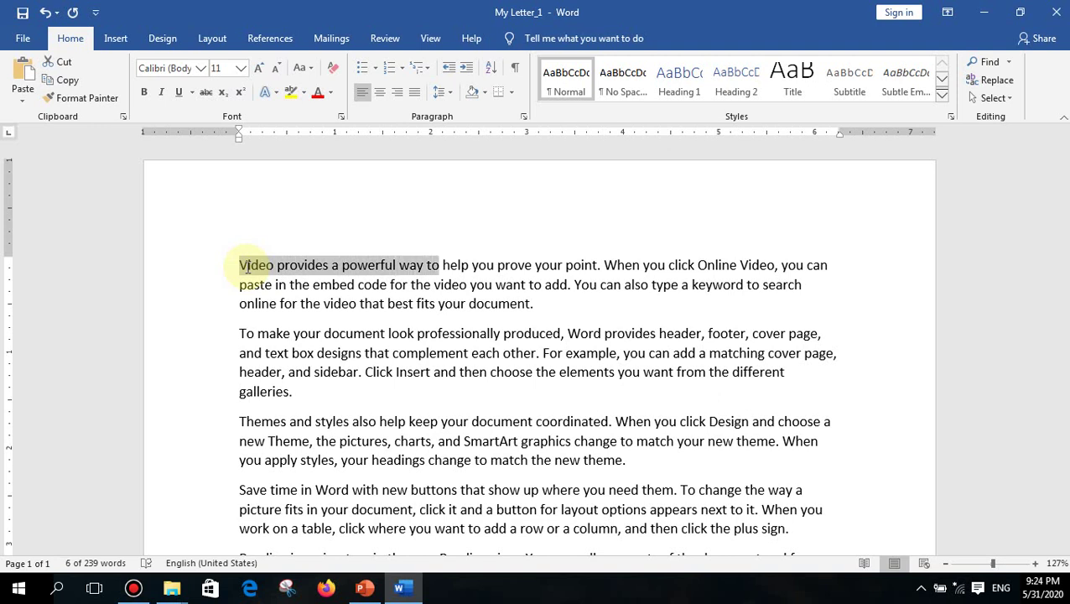
{"action": "key", "text": "Left"}
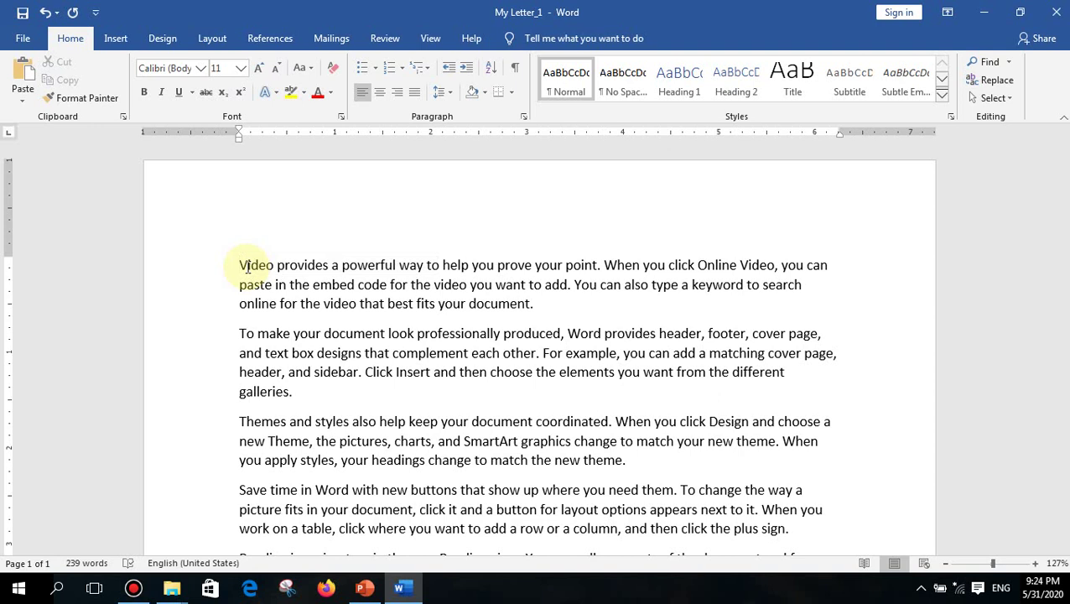
{"action": "key", "text": "shift+Down"}
{"action": "key", "text": "shift+Down"}
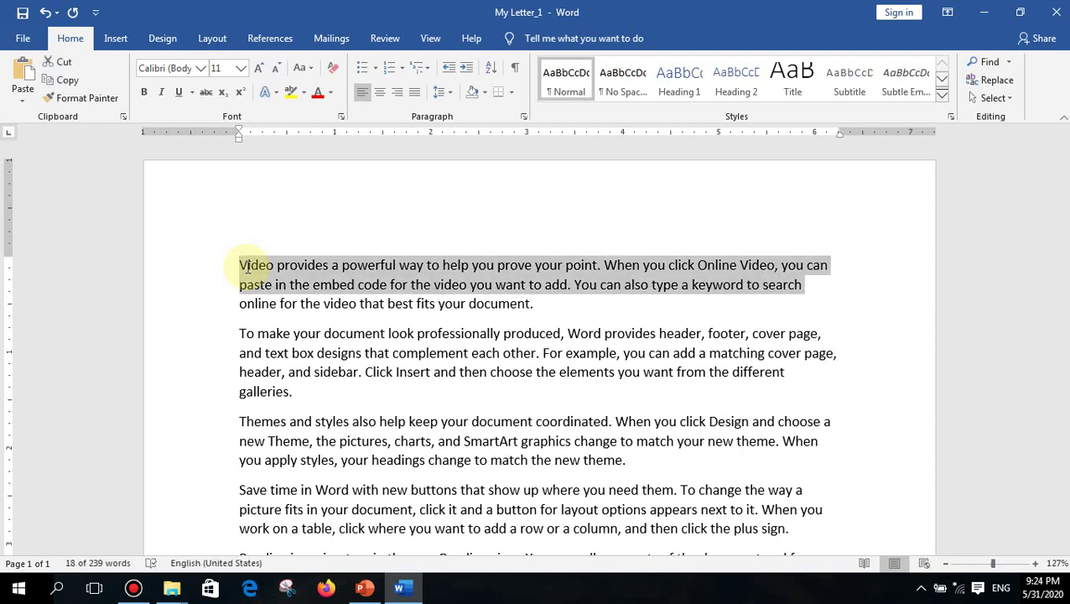
{"action": "key", "text": "shift+Down"}
{"action": "key", "text": "shift+Down"}
{"action": "key", "text": "shift+Down"}
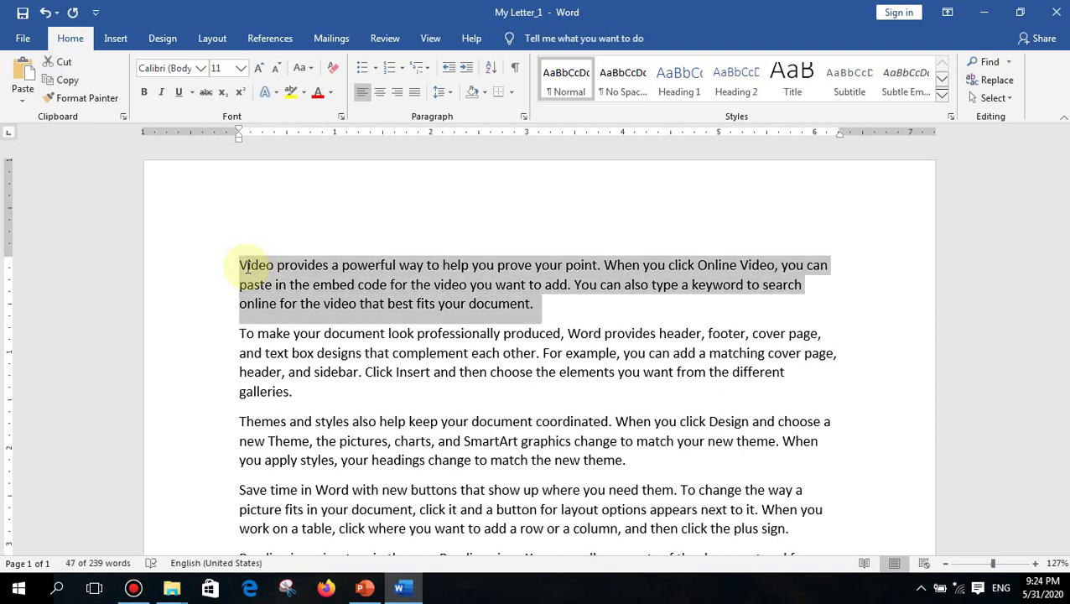
{"action": "key", "text": "shift+Down"}
{"action": "key", "text": "shift+Down"}
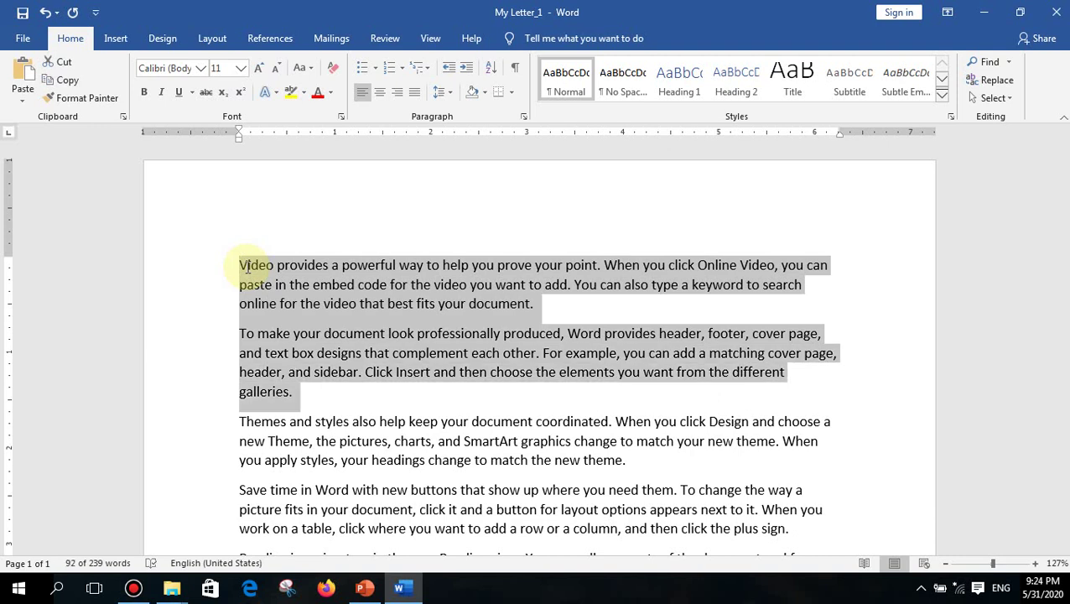
{"action": "key", "text": "Left"}
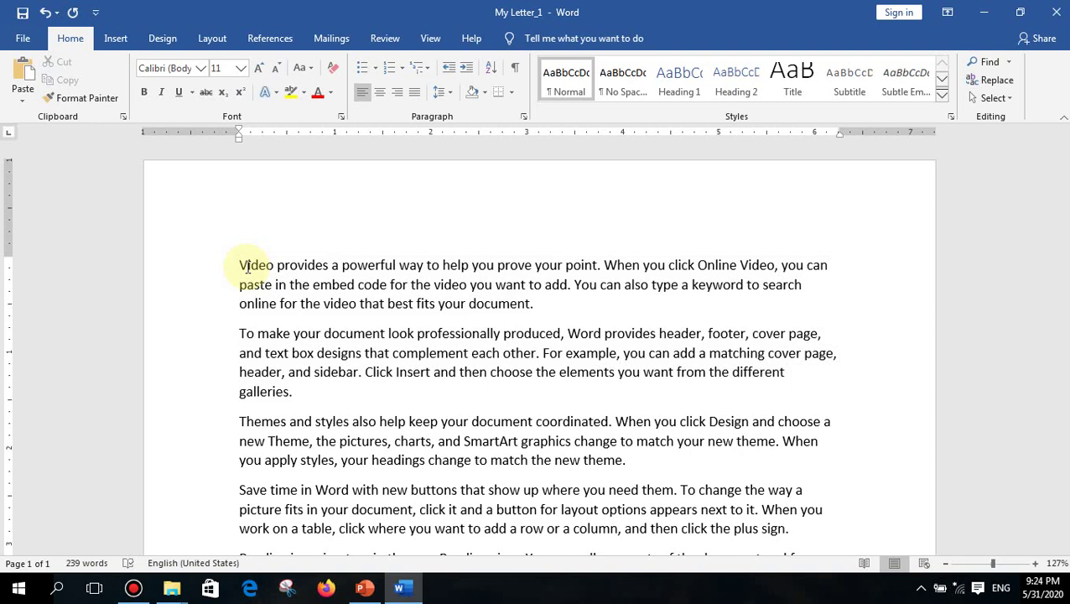
{"action": "double_click", "coordinate": [248, 267]}
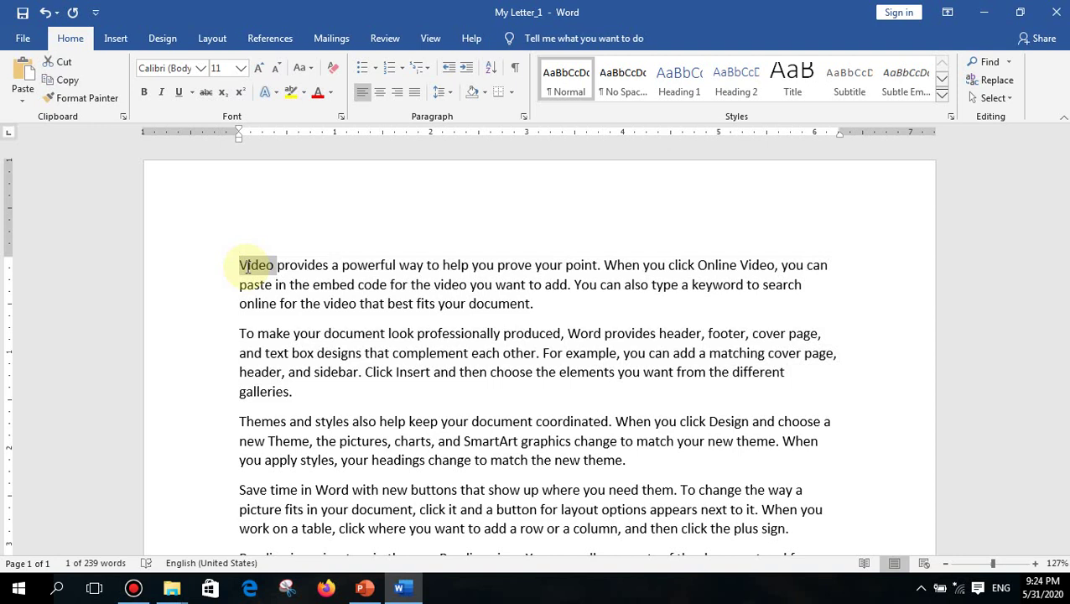
{"action": "key", "text": "ctrl+shift+Right"}
{"action": "key", "text": "ctrl+shift+Right"}
{"action": "key", "text": "ctrl+shift+Right"}
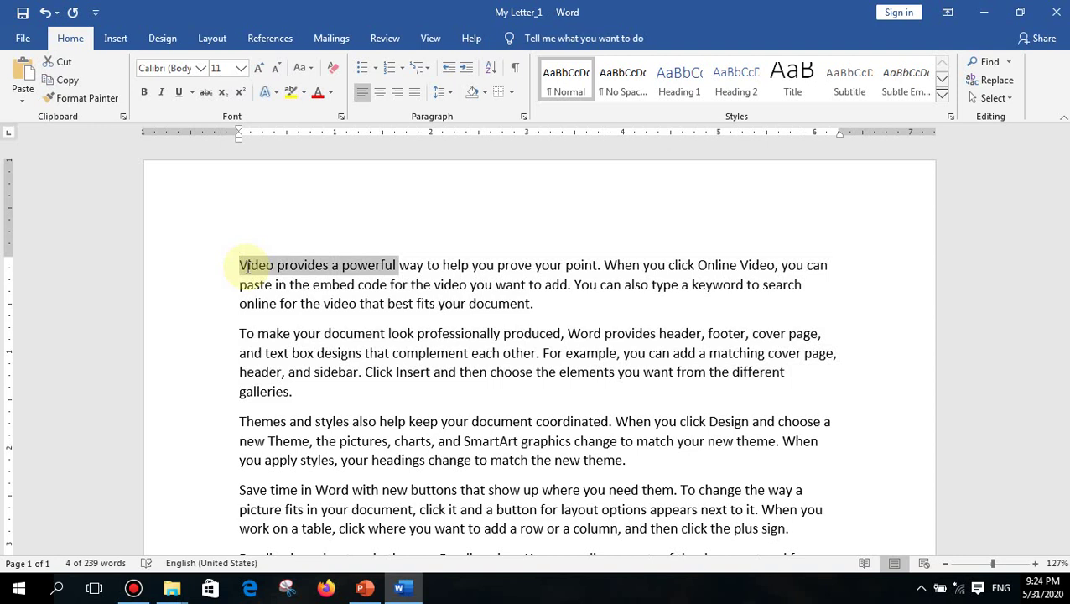
{"action": "key", "text": "ctrl+shift+Right"}
{"action": "key", "text": "ctrl+shift+Right"}
{"action": "key", "text": "ctrl+shift+Right"}
{"action": "key", "text": "ctrl+shift+Right"}
{"action": "key", "text": "ctrl+shift+Right"}
{"action": "key", "text": "ctrl+shift+Right"}
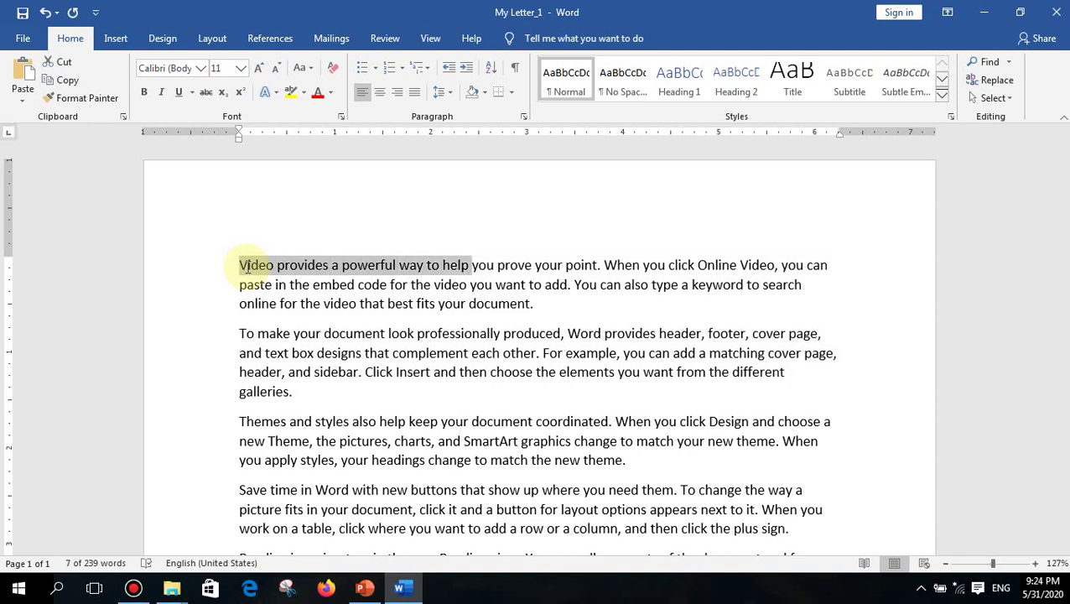
{"action": "key", "text": "ctrl+shift+Right"}
{"action": "key", "text": "ctrl+shift+Right"}
{"action": "key", "text": "ctrl+shift+Right"}
{"action": "key", "text": "ctrl+shift+Right"}
{"action": "key", "text": "ctrl+shift+Right"}
{"action": "key", "text": "ctrl+shift+Right"}
{"action": "key", "text": "ctrl+shift+Right"}
{"action": "key", "text": "ctrl+shift+Right"}
{"action": "key", "text": "ctrl+shift+Right"}
{"action": "key", "text": "ctrl+shift+Right"}
{"action": "key", "text": "ctrl+shift+Right"}
{"action": "key", "text": "ctrl+shift+Right"}
{"action": "key", "text": "ctrl+shift+Right"}
{"action": "key", "text": "ctrl+shift+Right"}
{"action": "key", "text": "ctrl+shift+Right"}
{"action": "key", "text": "ctrl+shift+Right"}
{"action": "key", "text": "ctrl+shift+Right"}
{"action": "key", "text": "ctrl+shift+Right"}
{"action": "key", "text": "ctrl+shift+Right"}
{"action": "key", "text": "ctrl+shift+Right"}
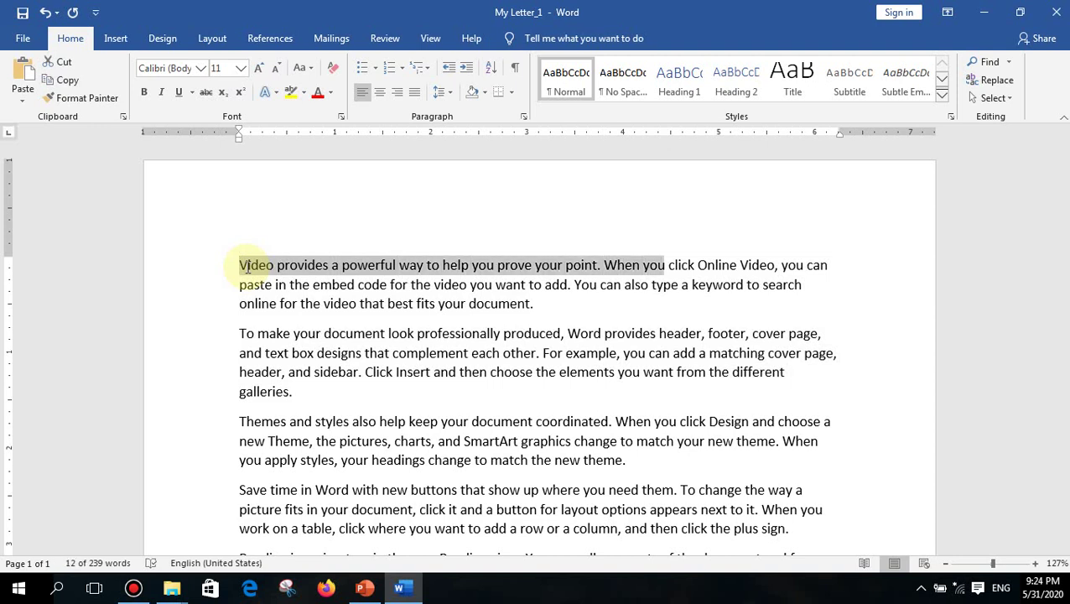
{"action": "key", "text": "ctrl+shift+Right"}
{"action": "key", "text": "ctrl+shift+Right"}
{"action": "key", "text": "ctrl+shift+Right"}
{"action": "key", "text": "ctrl+shift+Right"}
{"action": "key", "text": "ctrl+shift+Right"}
{"action": "key", "text": "ctrl+shift+Right"}
{"action": "key", "text": "ctrl+shift+Right"}
{"action": "key", "text": "ctrl+shift+Right"}
{"action": "key", "text": "ctrl+shift+Right"}
{"action": "key", "text": "ctrl+shift+Right"}
{"action": "key", "text": "ctrl+shift+Right"}
{"action": "key", "text": "ctrl+shift+Right"}
{"action": "key", "text": "ctrl+shift+Right"}
{"action": "key", "text": "ctrl+shift+Right"}
{"action": "key", "text": "ctrl+shift+Right"}
{"action": "key", "text": "ctrl+shift+Right"}
{"action": "key", "text": "ctrl+shift+Right"}
{"action": "key", "text": "ctrl+shift+Right"}
{"action": "key", "text": "ctrl+shift+Right"}
{"action": "key", "text": "ctrl+shift+Right"}
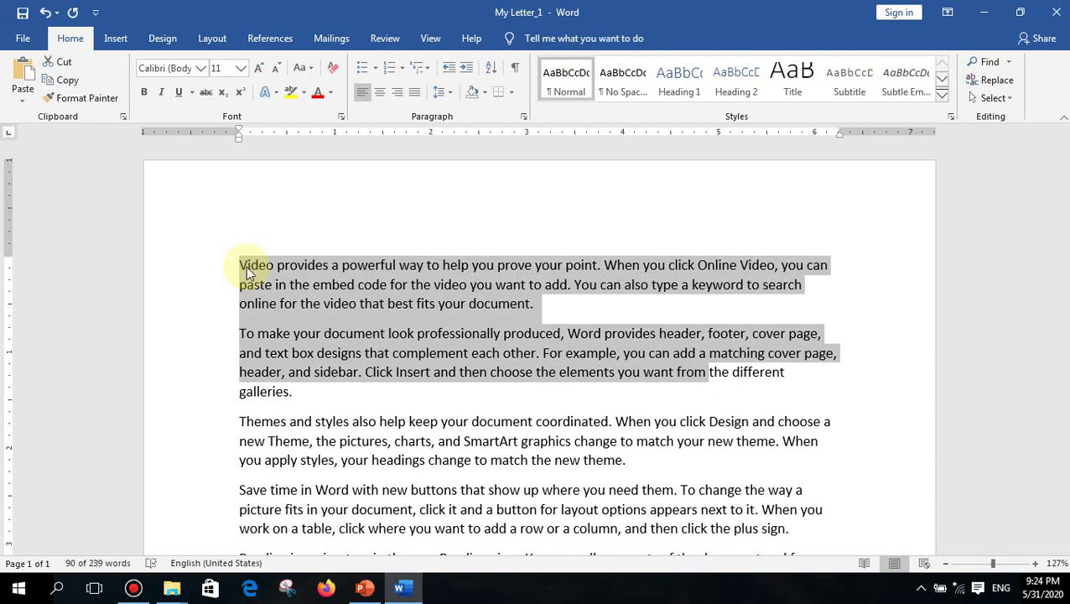
{"action": "key", "text": "ctrl+shift+Right"}
{"action": "key", "text": "ctrl+shift+Right"}
{"action": "key", "text": "ctrl+shift+Right"}
{"action": "key", "text": "ctrl+shift+Right"}
{"action": "key", "text": "ctrl+shift+Right"}
{"action": "key", "text": "ctrl+shift+Right"}
{"action": "key", "text": "ctrl+shift+Right"}
{"action": "key", "text": "ctrl+shift+Right"}
{"action": "key", "text": "ctrl+shift+Right"}
{"action": "key", "text": "ctrl+shift+Right"}
{"action": "key", "text": "ctrl+shift+Right"}
{"action": "key", "text": "ctrl+shift+Right"}
{"action": "key", "text": "ctrl+shift+Right"}
{"action": "key", "text": "ctrl+shift+Right"}
{"action": "key", "text": "ctrl+shift+Right"}
{"action": "key", "text": "ctrl+shift+Right"}
{"action": "key", "text": "ctrl+shift+Right"}
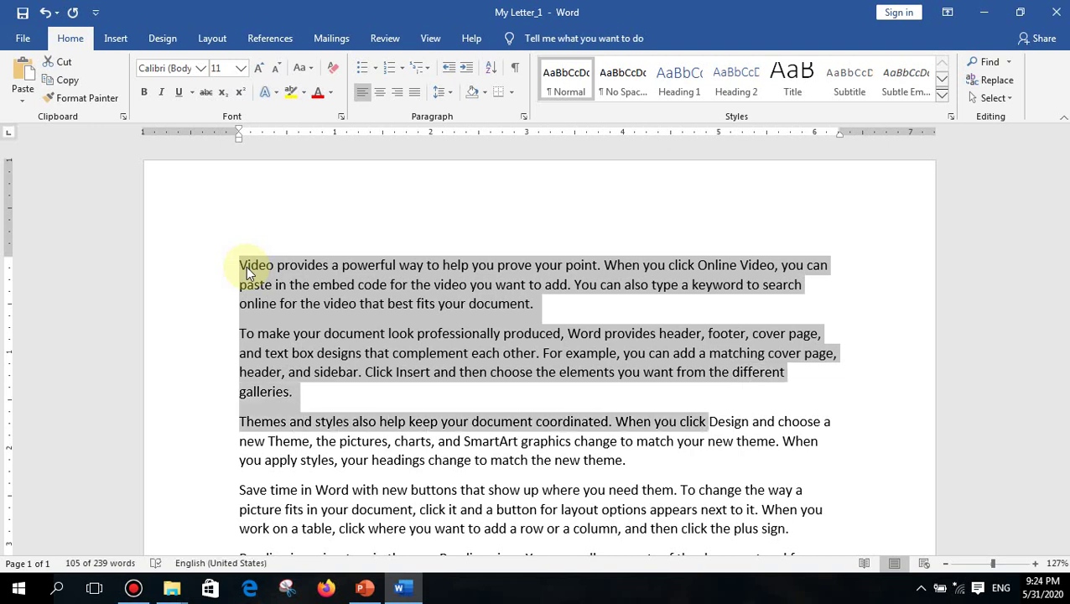
{"action": "key", "text": "ctrl+shift+Left"}
{"action": "key", "text": "ctrl+shift+Left"}
{"action": "key", "text": "ctrl+shift+Left"}
{"action": "key", "text": "ctrl+shift+Left"}
{"action": "key", "text": "ctrl+shift+Left"}
{"action": "key", "text": "ctrl+shift+Left"}
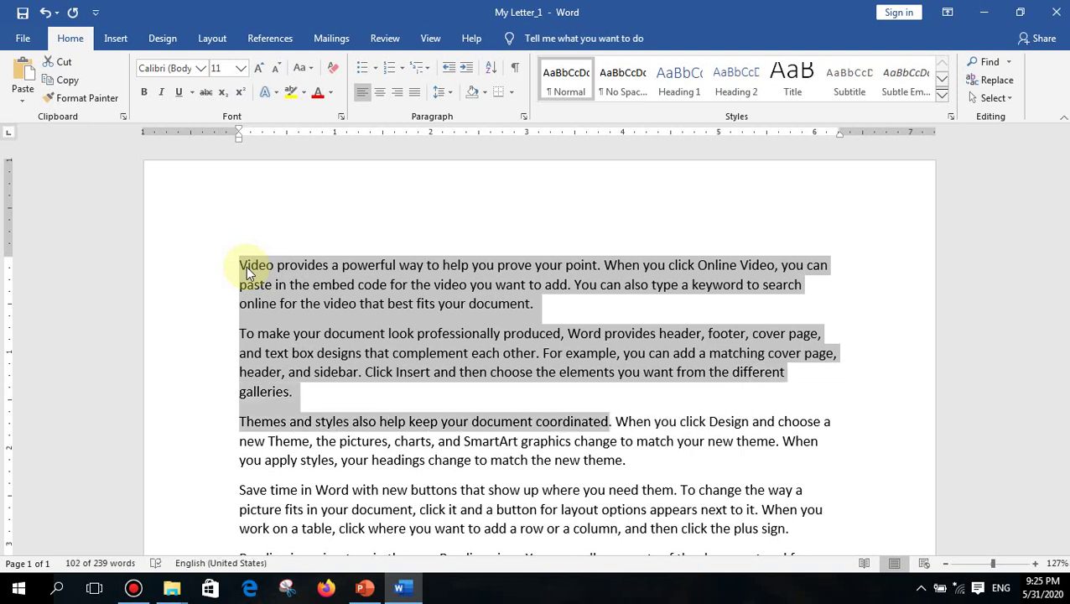
{"action": "key", "text": "ctrl+shift+Left"}
{"action": "key", "text": "ctrl+shift+Left"}
{"action": "key", "text": "ctrl+shift+Left"}
{"action": "key", "text": "ctrl+shift+Left"}
{"action": "key", "text": "ctrl+shift+Left"}
{"action": "key", "text": "ctrl+shift+Left"}
{"action": "key", "text": "ctrl+shift+Left"}
{"action": "key", "text": "ctrl+shift+Left"}
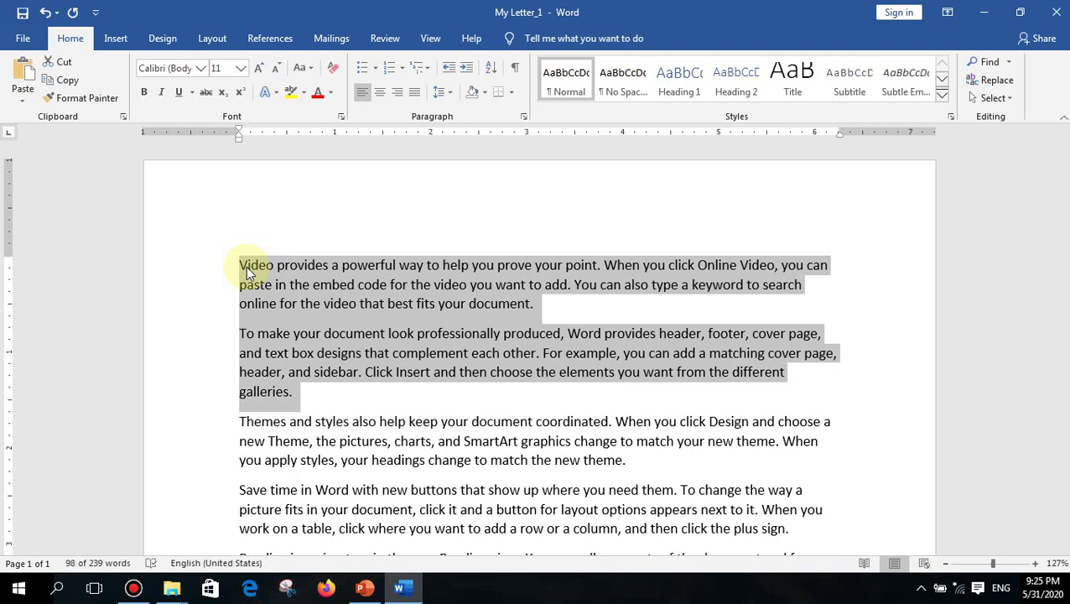
{"action": "key", "text": "ctrl+shift+Left"}
{"action": "key", "text": "ctrl+shift+Left"}
{"action": "key", "text": "ctrl+shift+Left"}
{"action": "key", "text": "ctrl+shift+Left"}
{"action": "key", "text": "ctrl+shift+Left"}
{"action": "key", "text": "ctrl+shift+Left"}
{"action": "key", "text": "ctrl+shift+Left"}
{"action": "key", "text": "ctrl+shift+Left"}
{"action": "key", "text": "ctrl+shift+Left"}
{"action": "key", "text": "ctrl+shift+Left"}
{"action": "key", "text": "ctrl+shift+Left"}
{"action": "key", "text": "ctrl+shift+Left"}
{"action": "key", "text": "ctrl+shift+Left"}
{"action": "key", "text": "ctrl+shift+Left"}
{"action": "key", "text": "ctrl+shift+Left"}
{"action": "key", "text": "ctrl+shift+Left"}
{"action": "key", "text": "ctrl+shift+Left"}
{"action": "key", "text": "ctrl+shift+Left"}
{"action": "key", "text": "ctrl+shift+Left"}
{"action": "key", "text": "ctrl+shift+Left"}
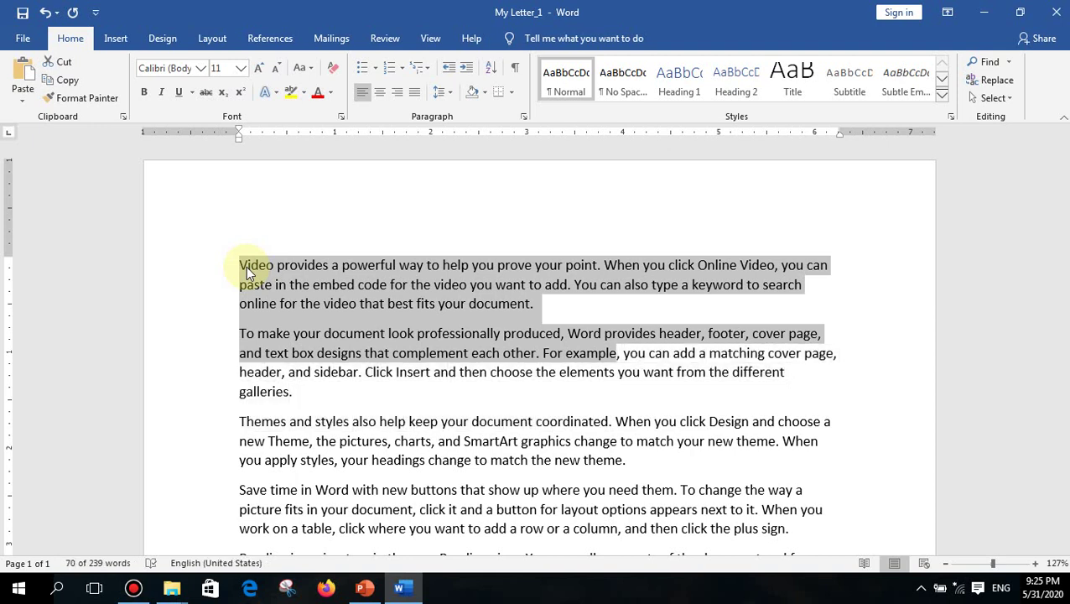
{"action": "key", "text": "ctrl+shift+Left"}
{"action": "key", "text": "Left"}
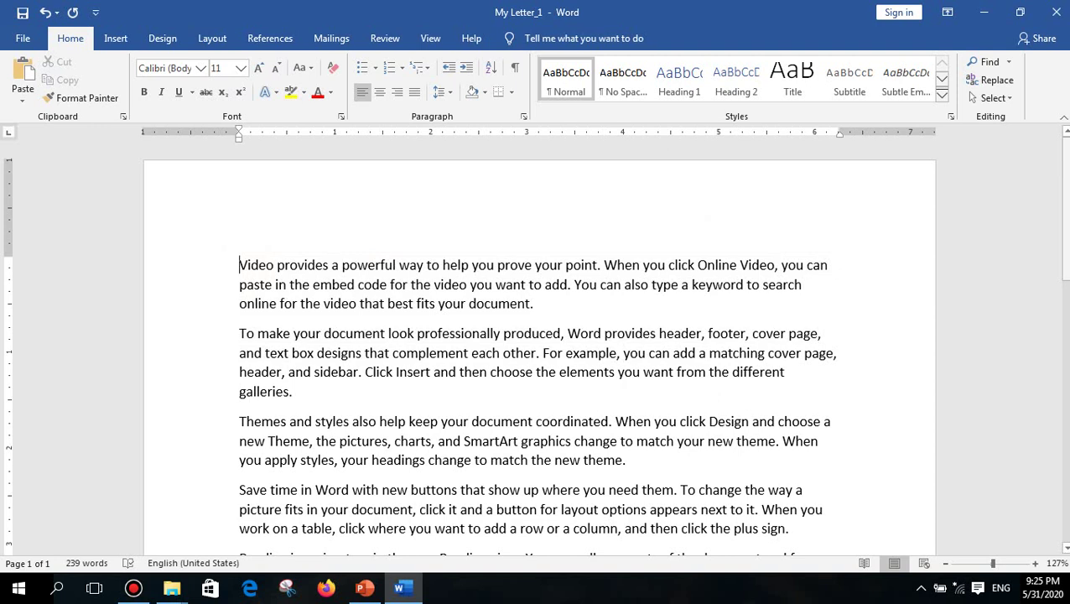
{"action": "key", "text": "ctrl+shift+Down"}
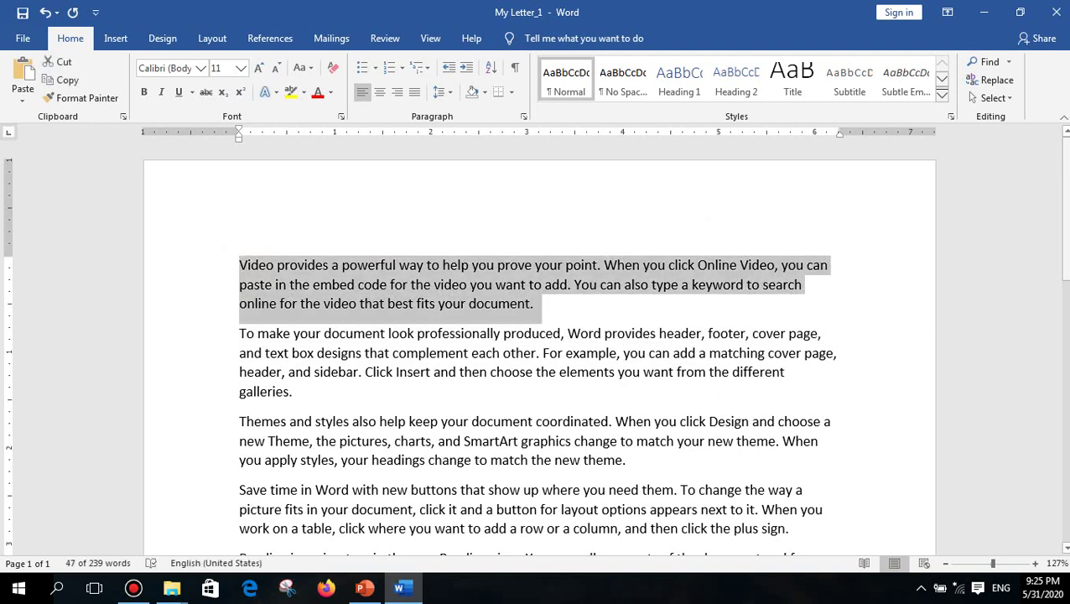
{"action": "key", "text": "ctrl+shift+Down"}
{"action": "key", "text": "ctrl+shift+Down"}
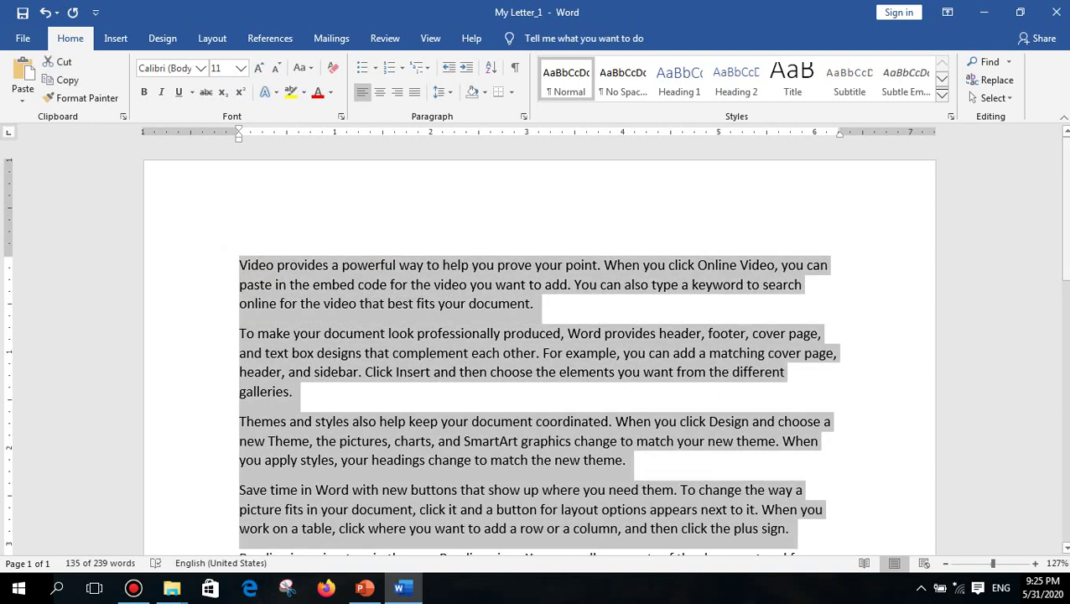
{"action": "key", "text": "ctrl+shift+Down"}
{"action": "key", "text": "ctrl+Home"}
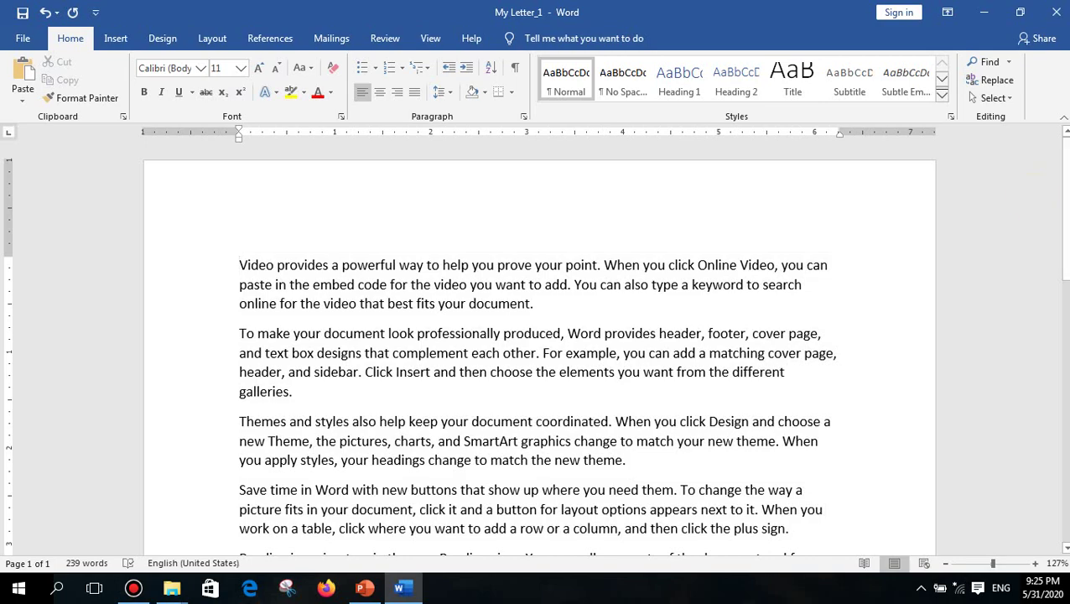
{"action": "scroll", "coordinate": [748, 249], "scroll_direction": "down", "scroll_amount": 2}
{"action": "scroll", "coordinate": [748, 248], "scroll_direction": "down", "scroll_amount": 4, "text": "ctrl"}
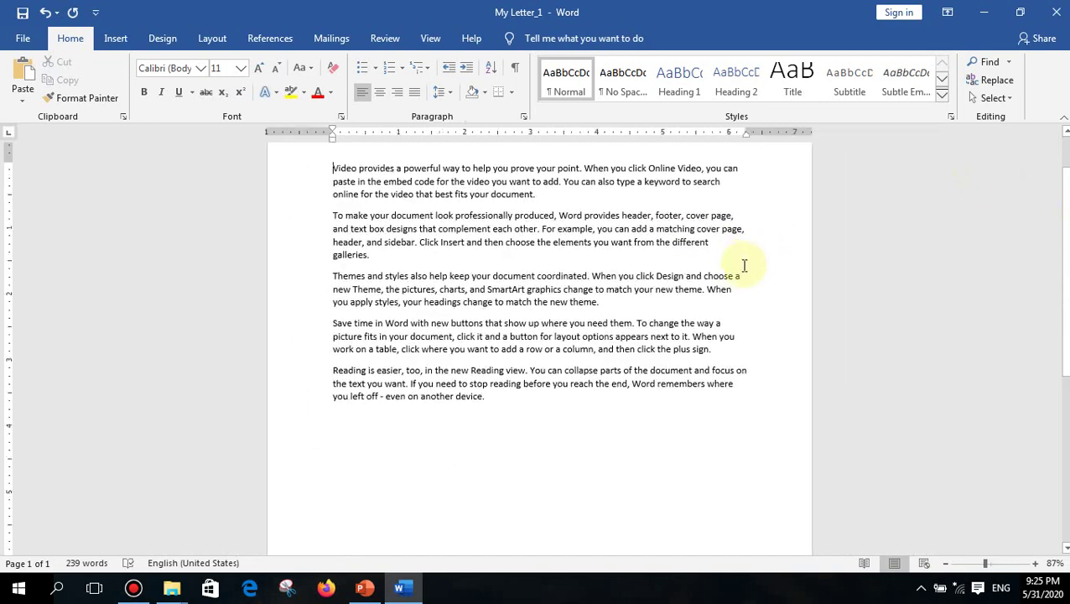
{"action": "key", "text": "ctrl+a"}
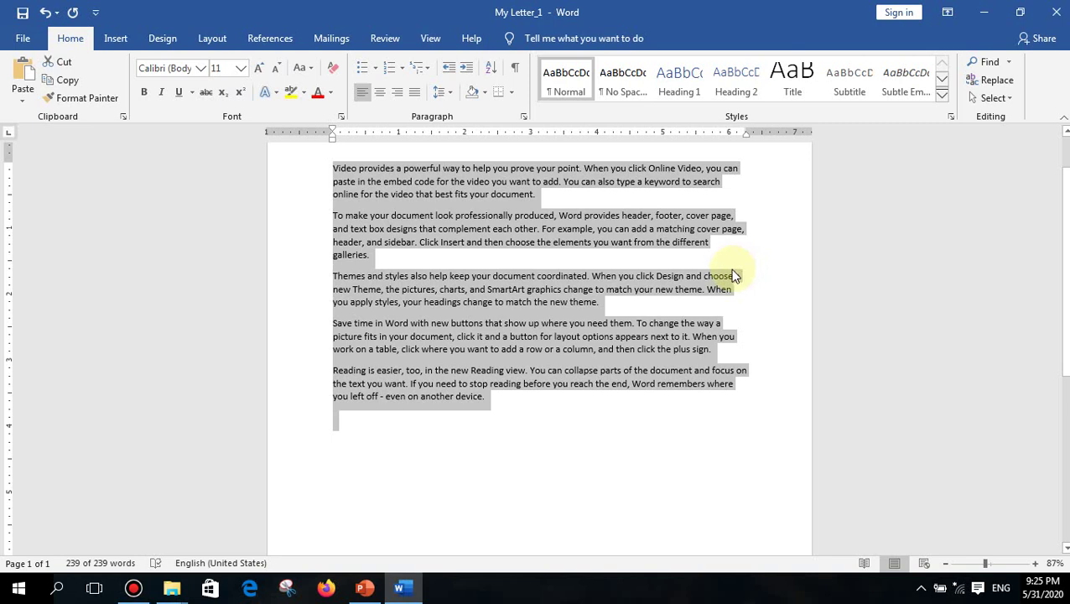
{"action": "left_click", "coordinate": [732, 275]}
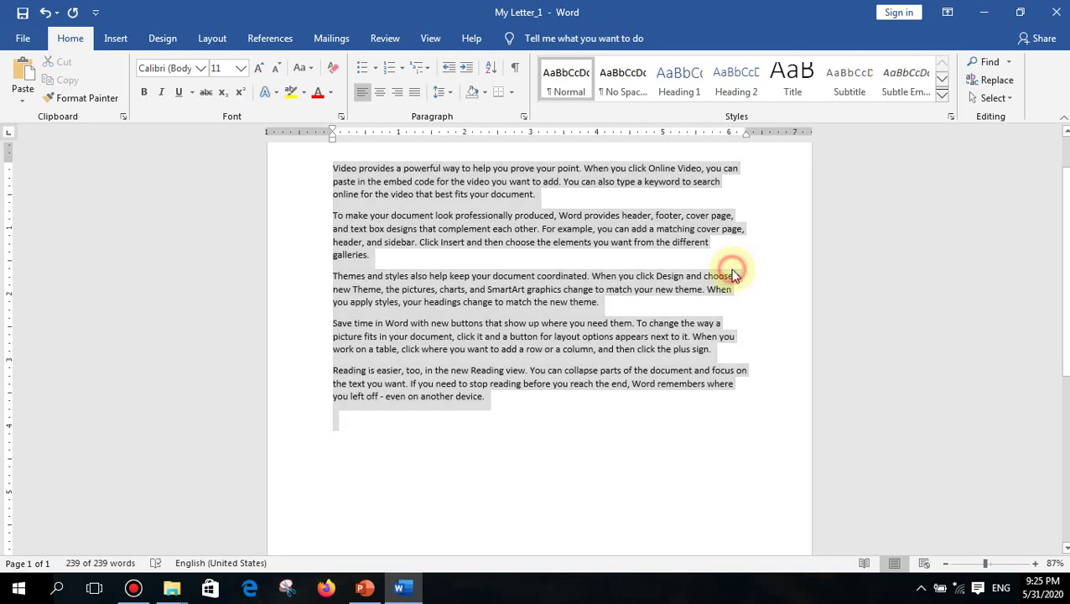
{"action": "scroll", "coordinate": [721, 281], "scroll_direction": "up", "scroll_amount": 2}
{"action": "scroll", "coordinate": [707, 314], "scroll_direction": "up", "scroll_amount": 5}
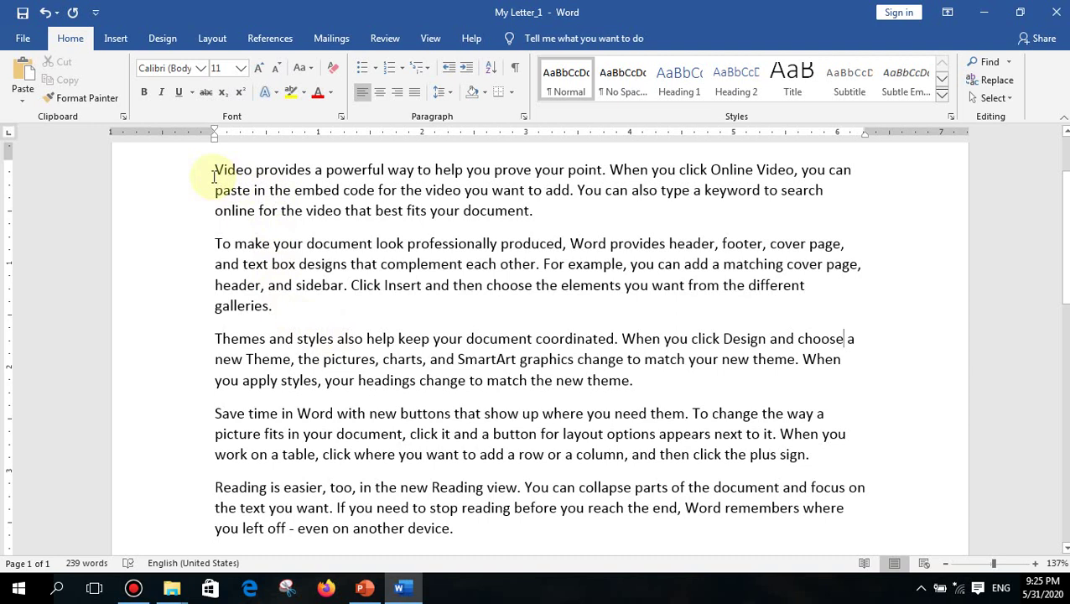
- Select the word 'provides' and toggle bold on and off with the Bold button
{"action": "left_click", "coordinate": [257, 171]}
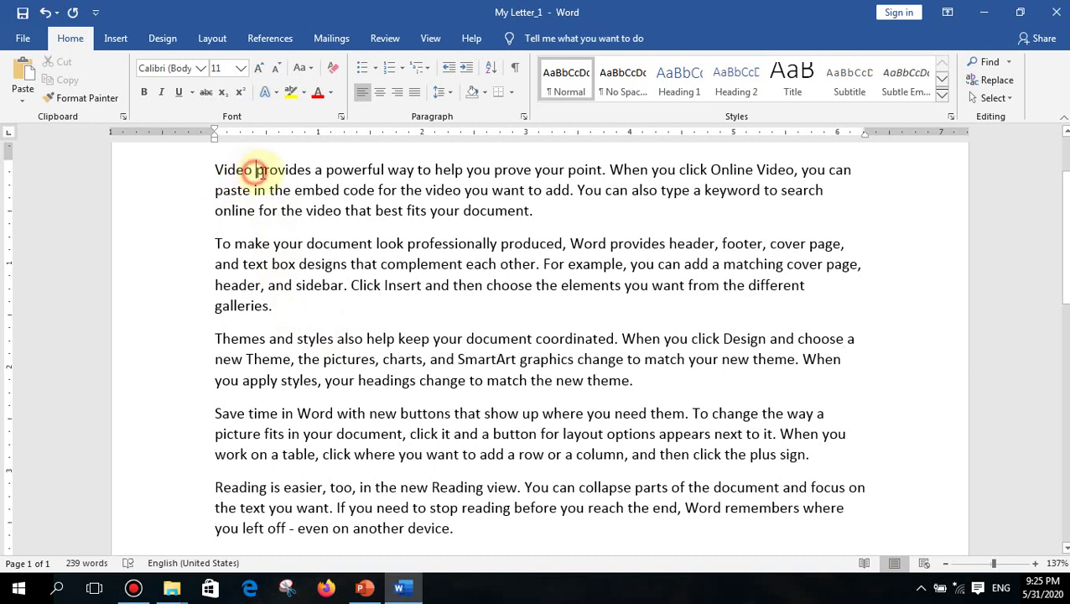
{"action": "left_click_drag", "start_coordinate": [257, 171], "coordinate": [312, 171]}
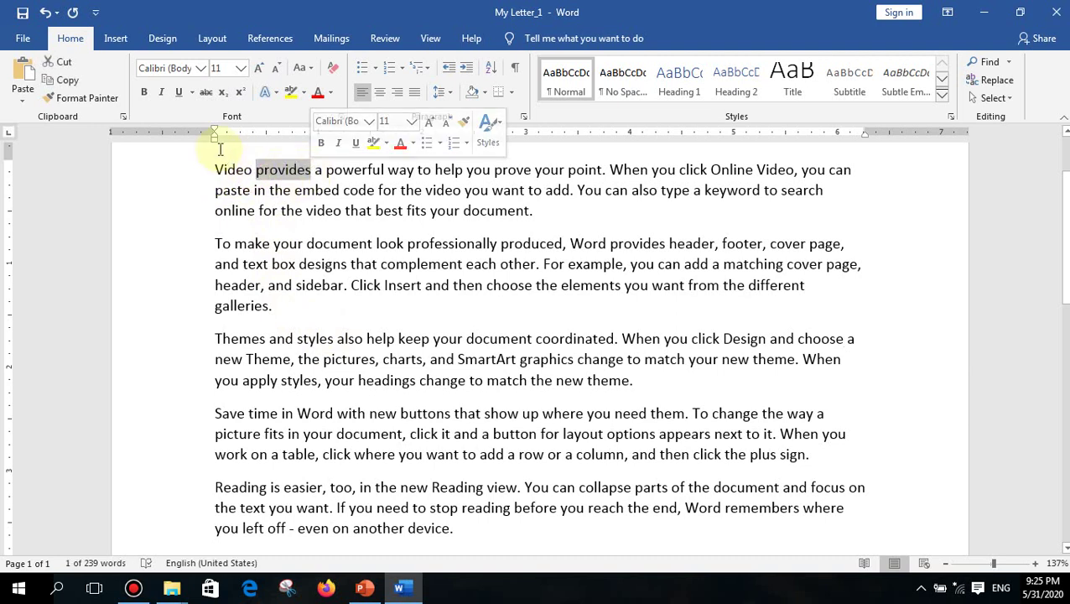
{"action": "left_click", "coordinate": [148, 94]}
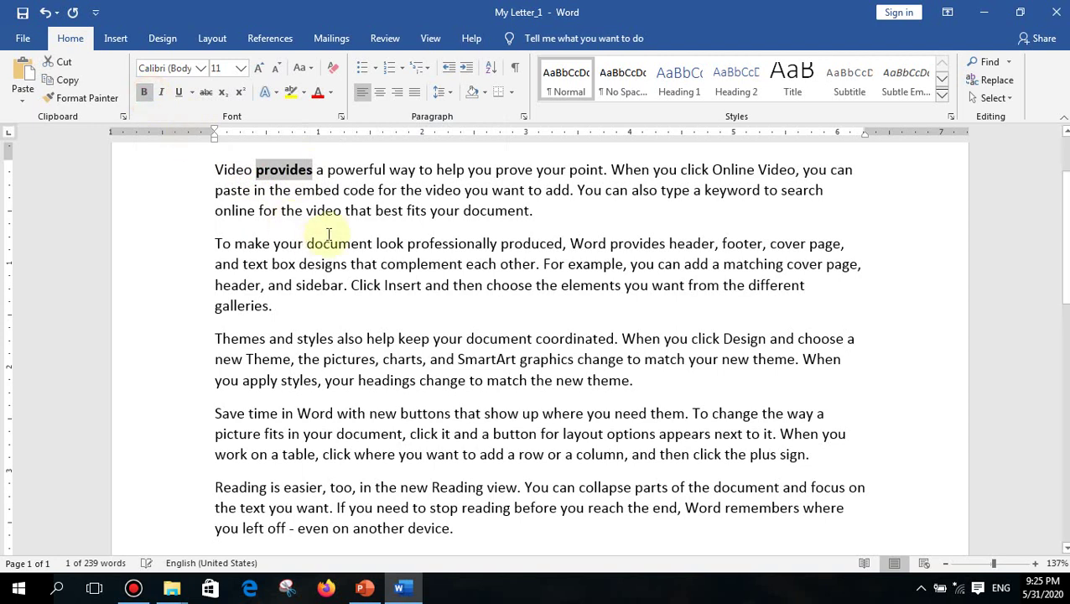
{"action": "left_click", "coordinate": [262, 171]}
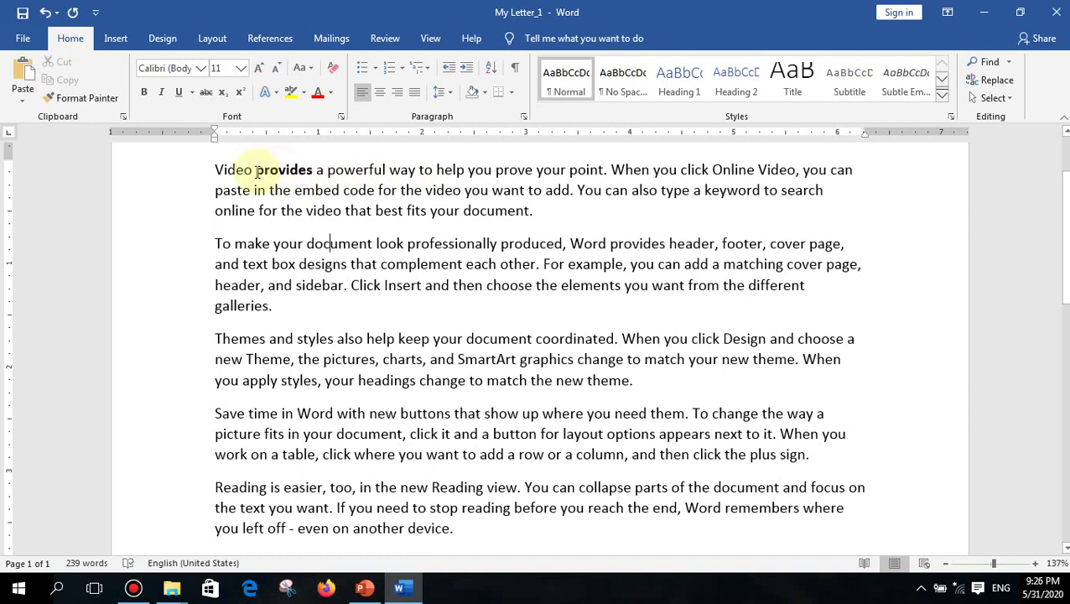
{"action": "left_click_drag", "start_coordinate": [256, 171], "coordinate": [312, 170]}
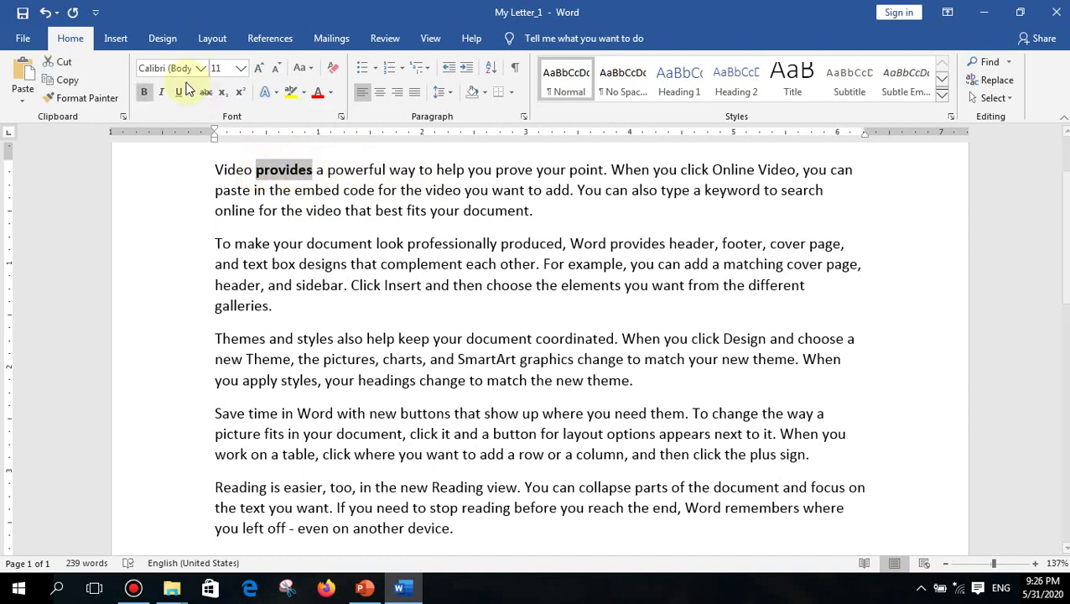
{"action": "left_click", "coordinate": [145, 92]}
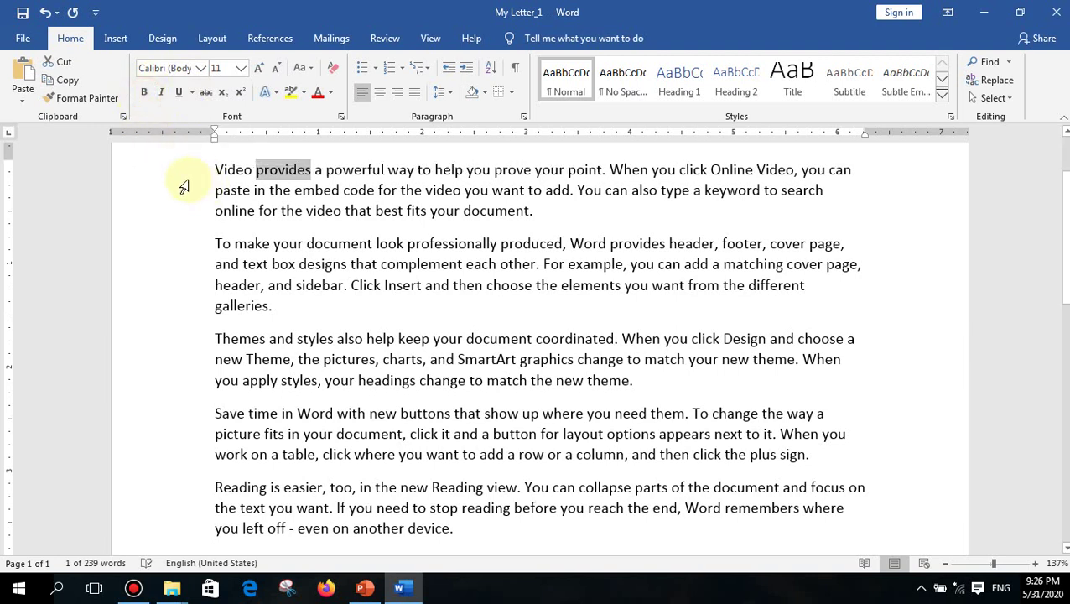
- Toggle bold with Ctrl+B and italic with the Italic button, leaving 'provides' plain
{"action": "key", "text": "ctrl+b"}
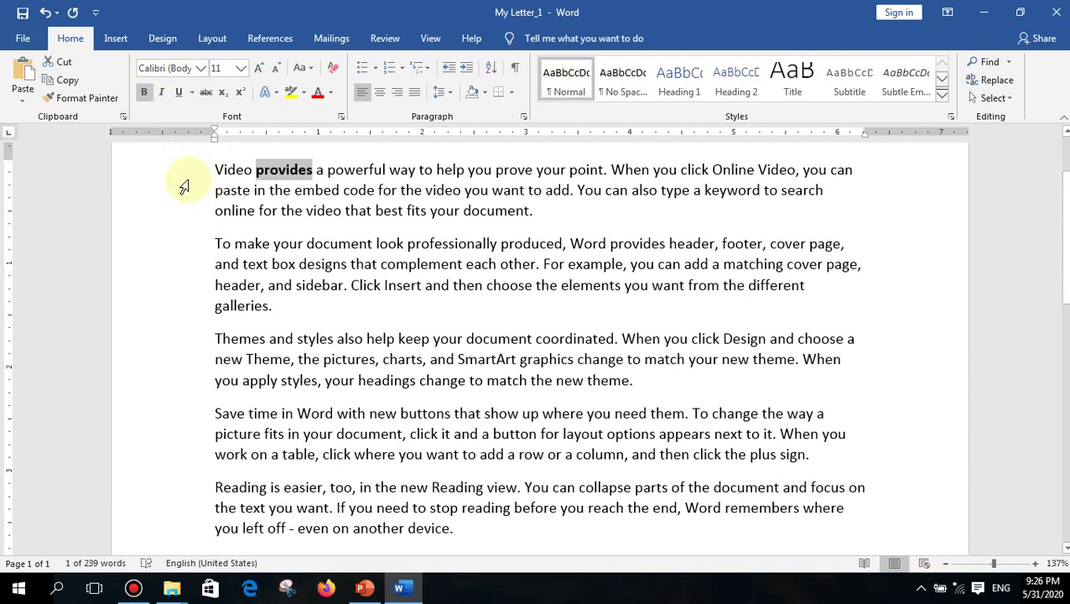
{"action": "key", "text": "ctrl+b"}
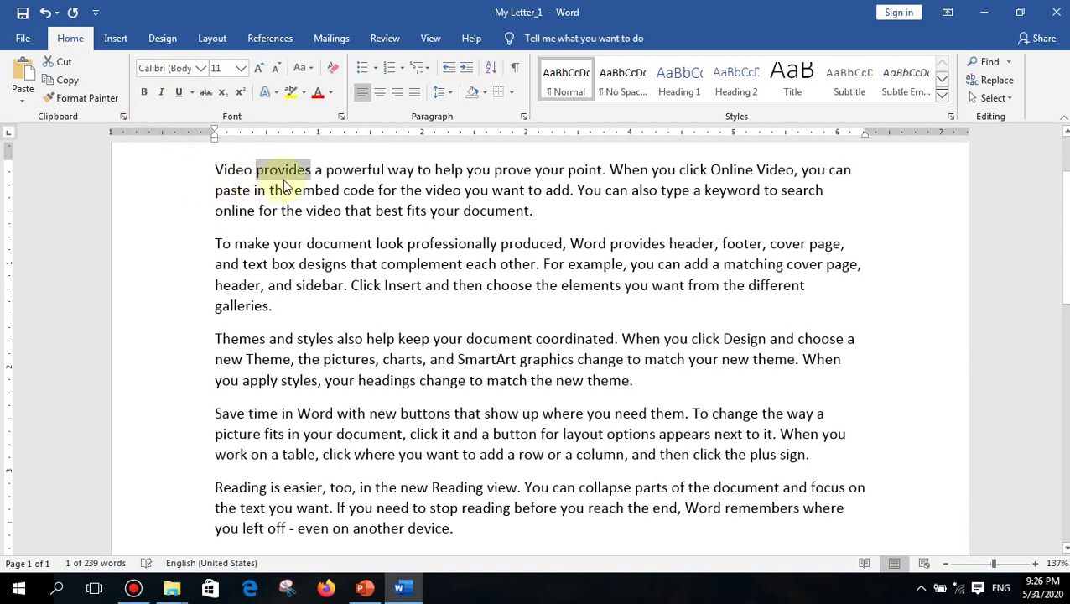
{"action": "left_click", "coordinate": [160, 94]}
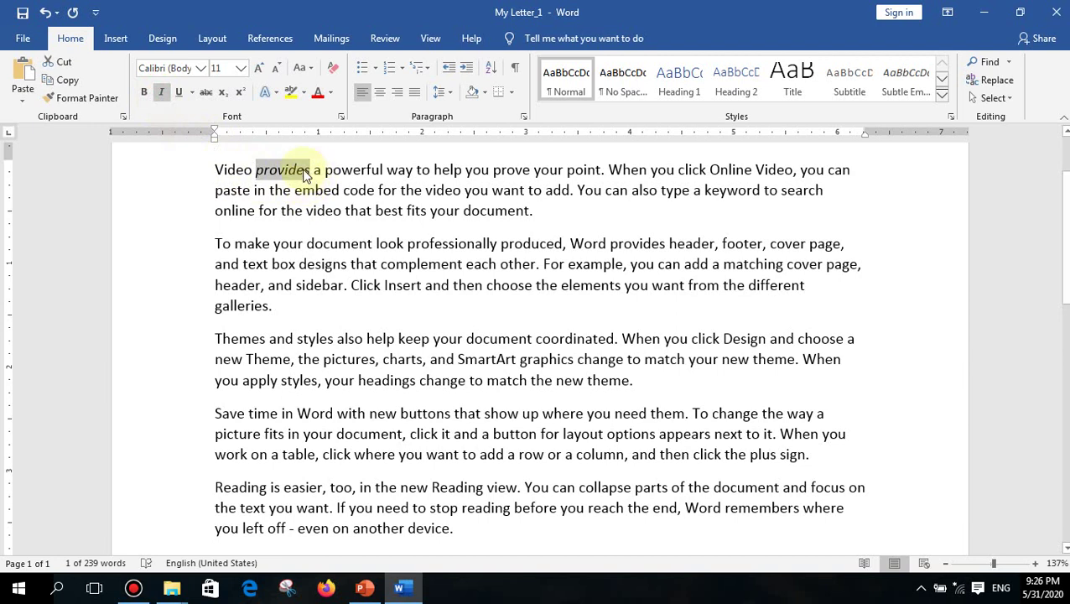
{"action": "left_click", "coordinate": [160, 95]}
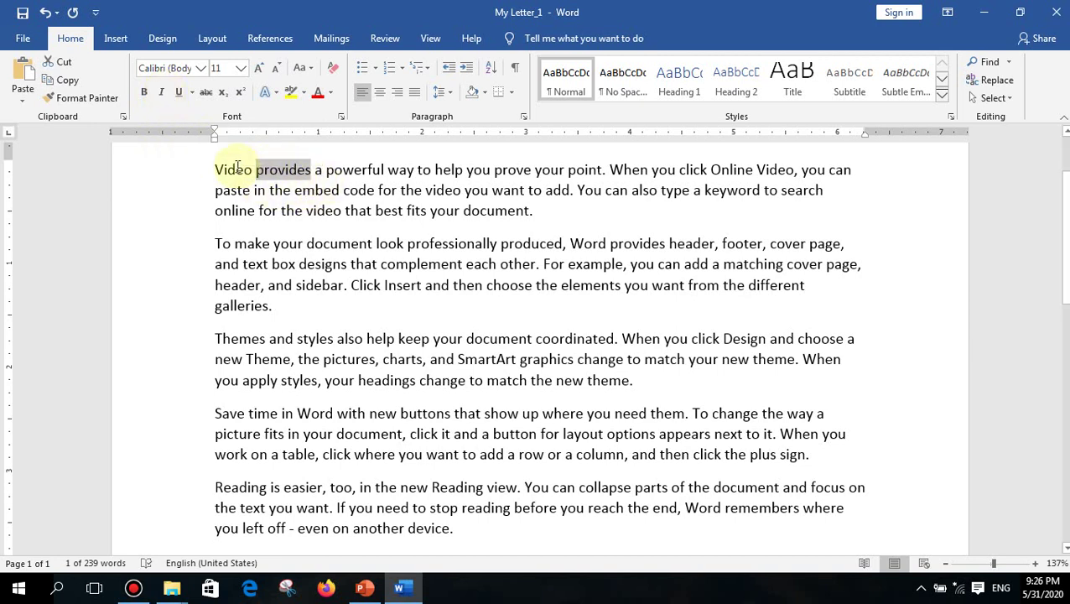
{"action": "left_click_drag", "start_coordinate": [210, 170], "coordinate": [384, 171]}
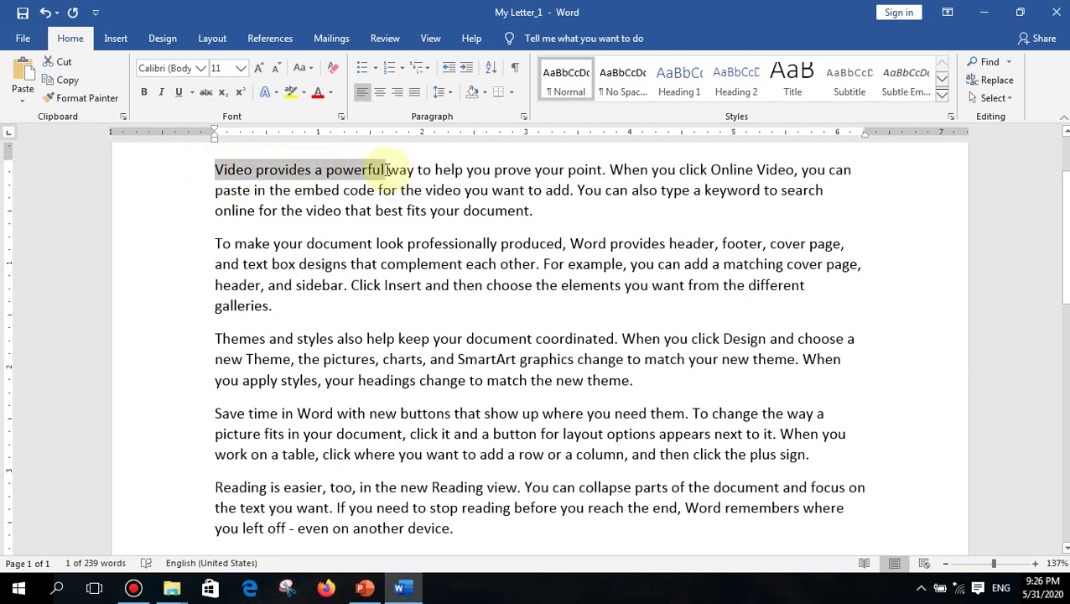
{"action": "left_click", "coordinate": [179, 94]}
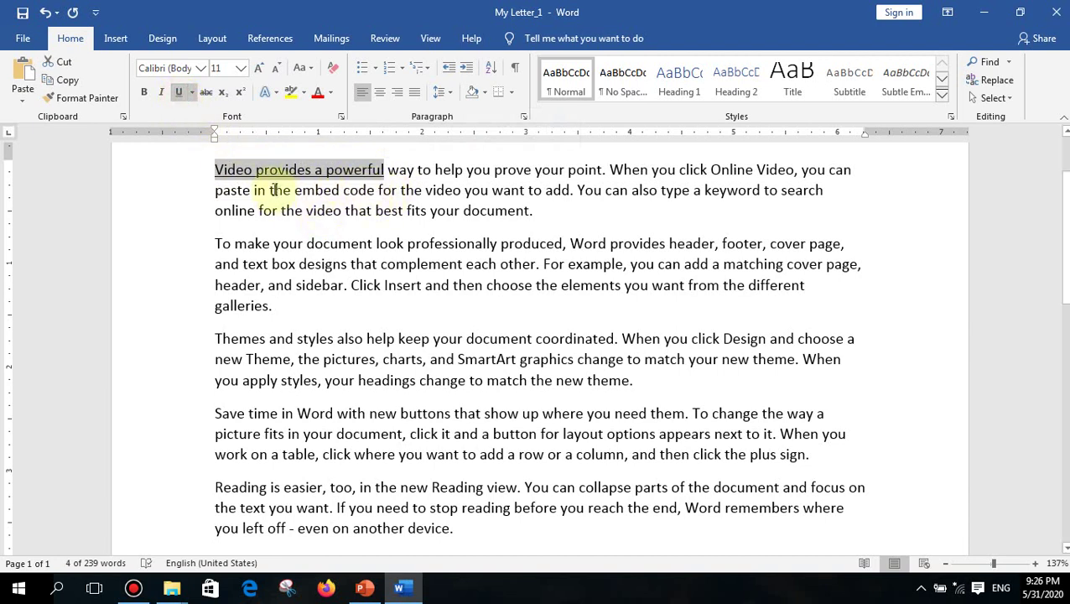
{"action": "left_click", "coordinate": [192, 94]}
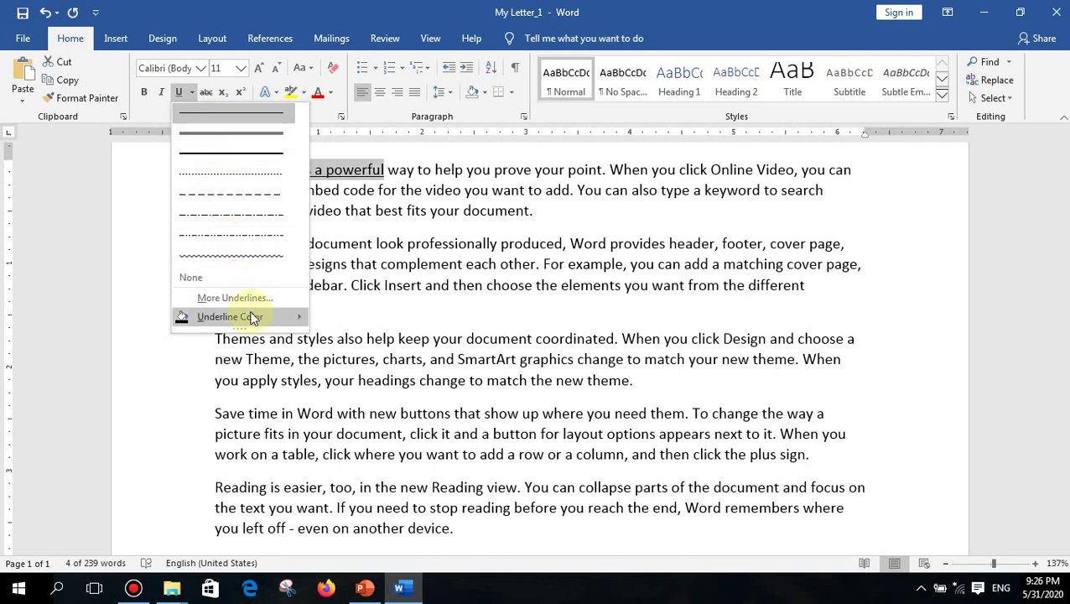
{"action": "mouse_move", "coordinate": [252, 318]}
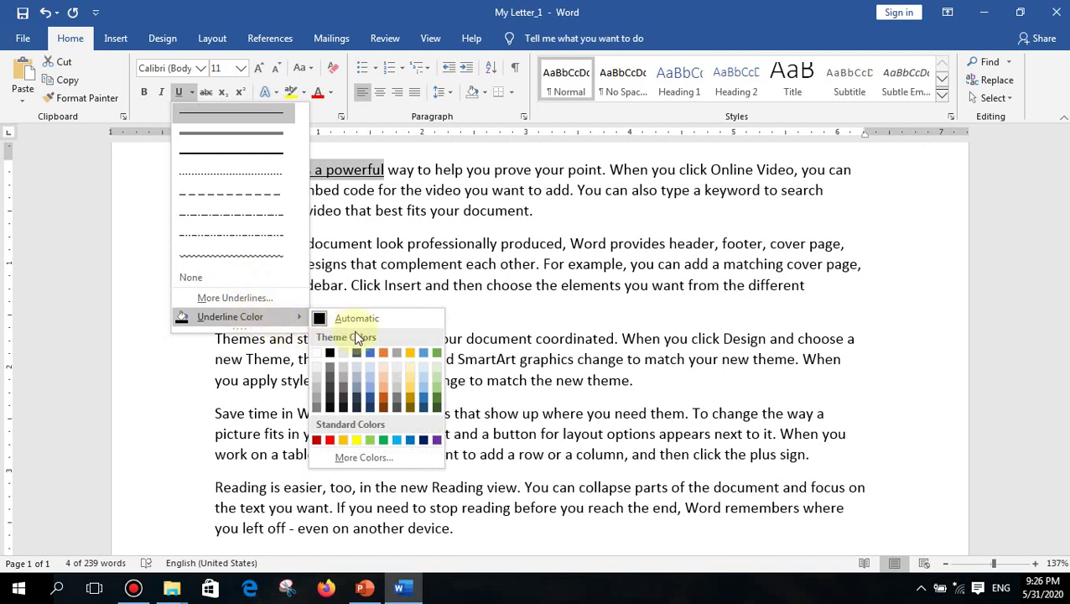
{"action": "left_click", "coordinate": [411, 441]}
{"action": "left_click", "coordinate": [406, 191]}
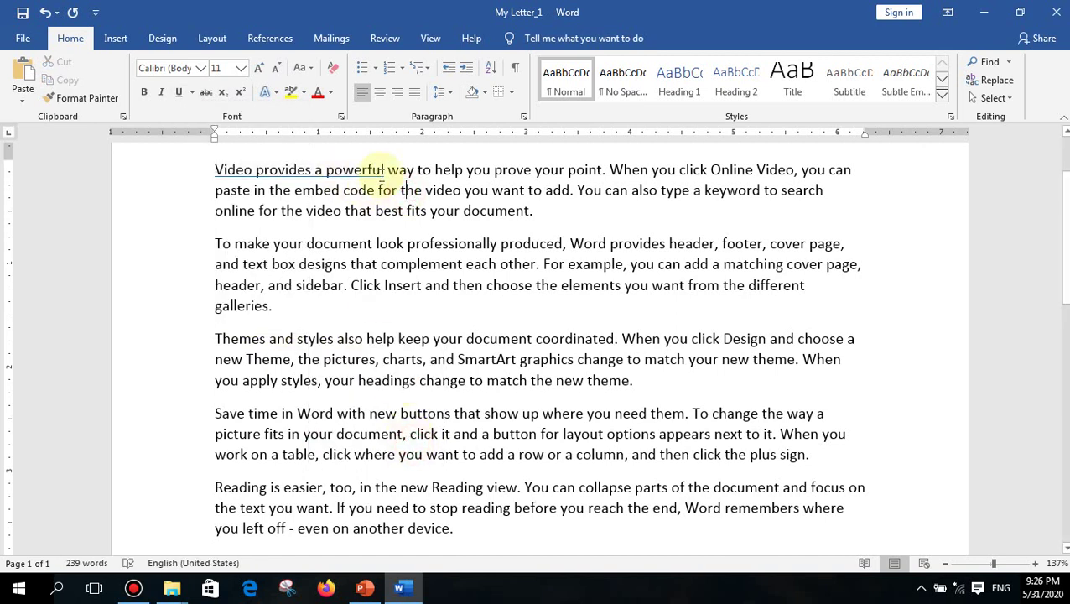
{"action": "left_click_drag", "start_coordinate": [384, 170], "coordinate": [227, 166]}
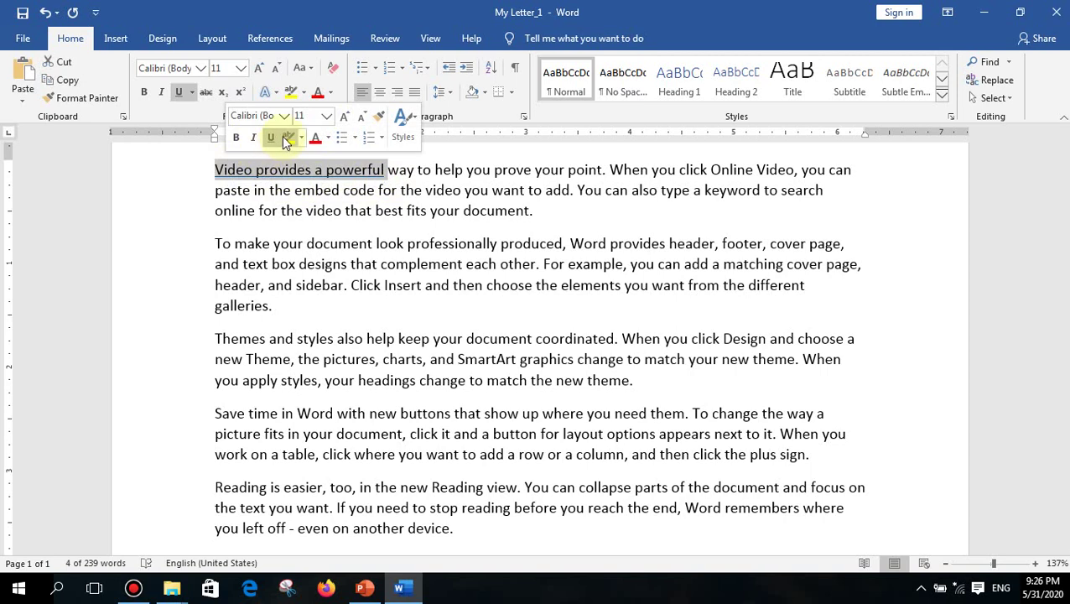
{"action": "left_click", "coordinate": [192, 92]}
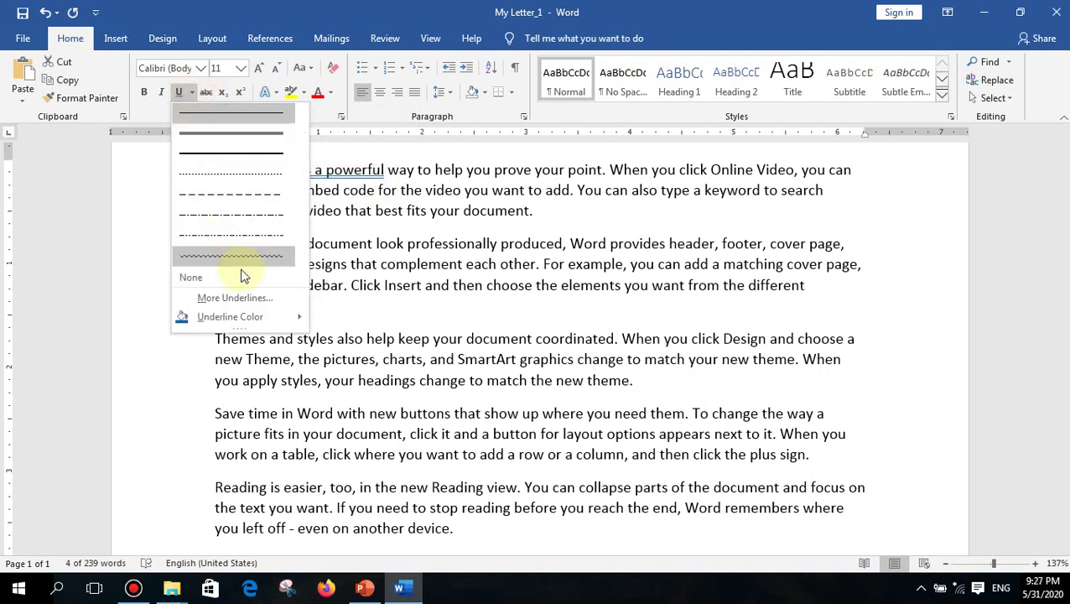
{"action": "mouse_move", "coordinate": [254, 318]}
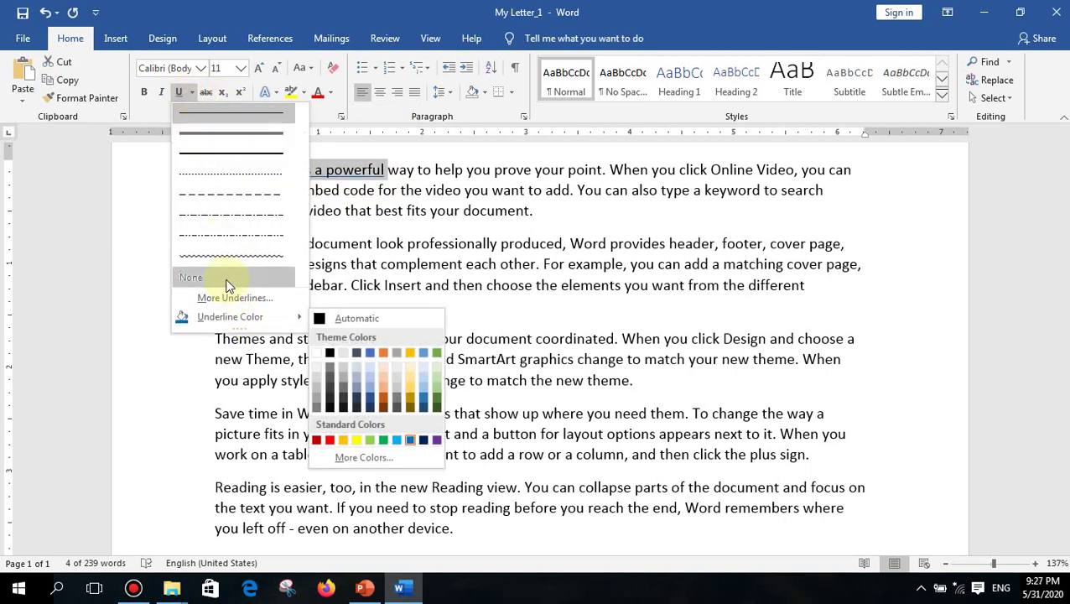
{"action": "left_click", "coordinate": [227, 285]}
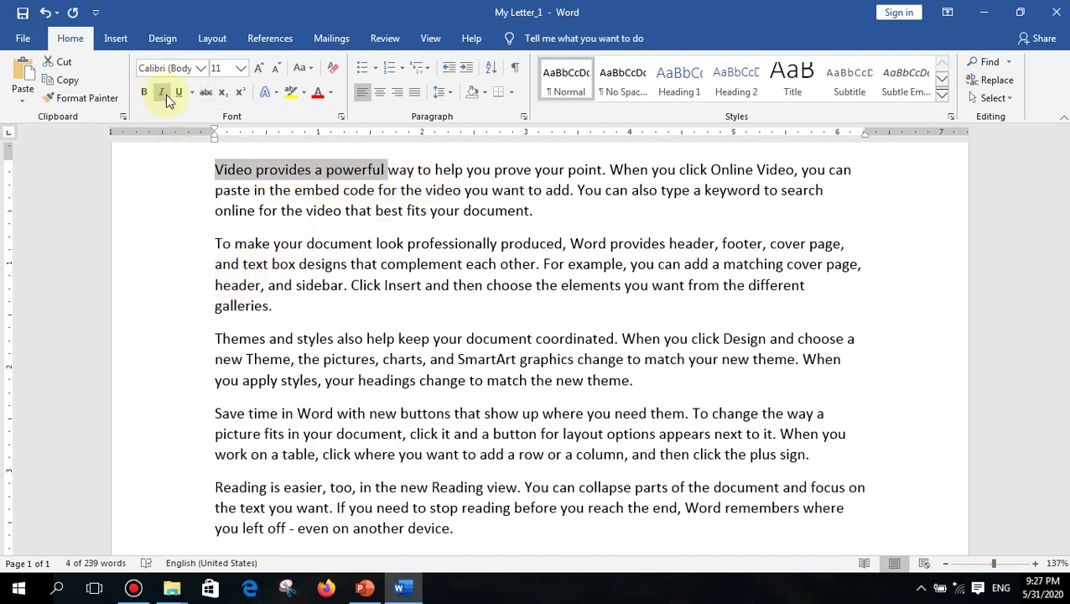
{"action": "left_click", "coordinate": [317, 193]}
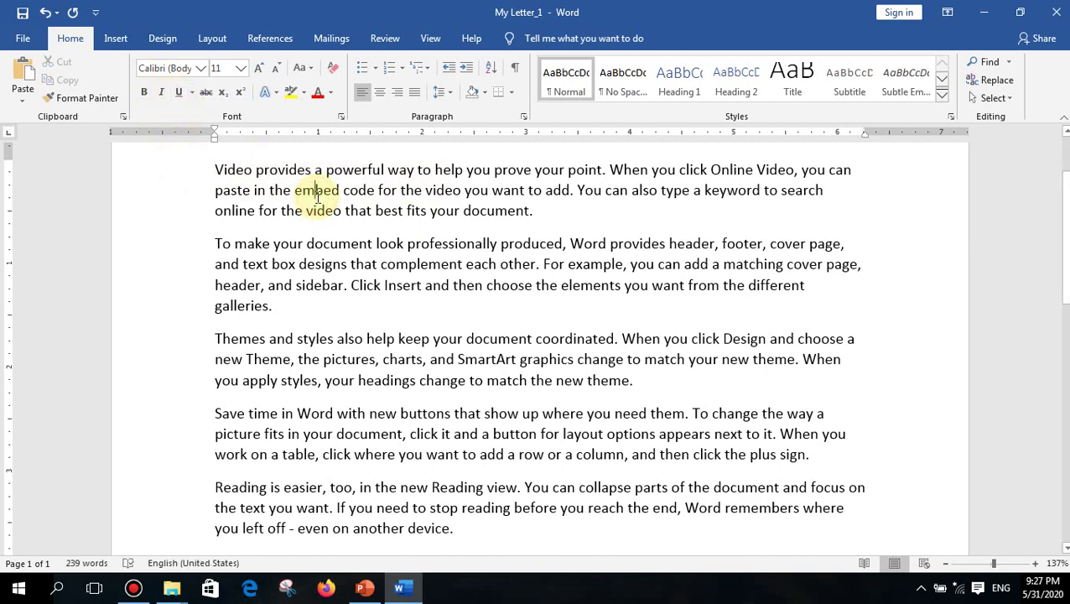
{"action": "scroll", "coordinate": [310, 195], "scroll_direction": "up", "scroll_amount": 1}
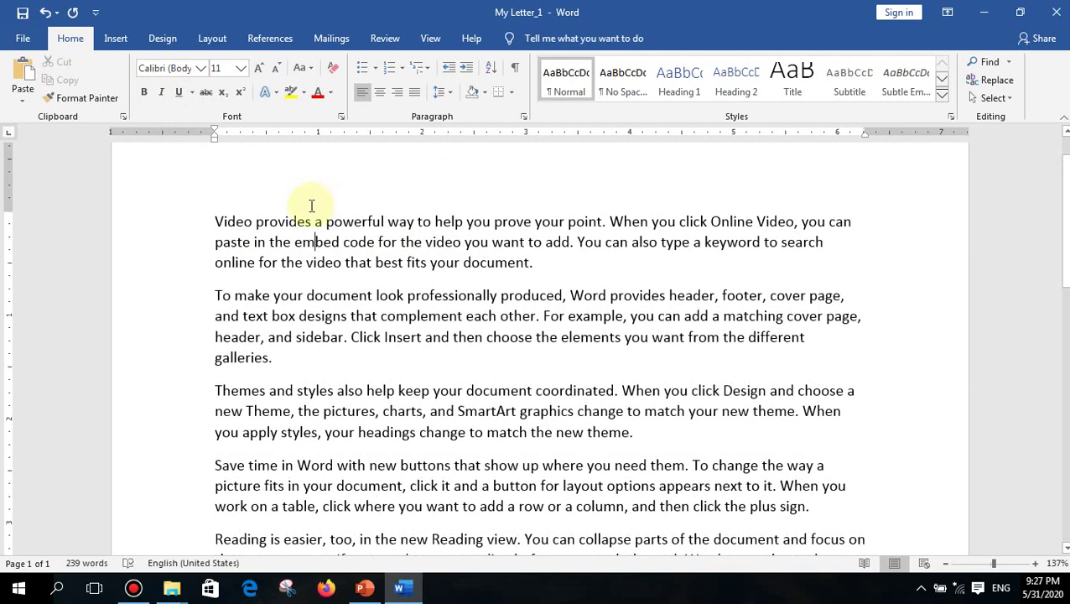
{"action": "left_click_drag", "start_coordinate": [211, 216], "coordinate": [545, 265]}
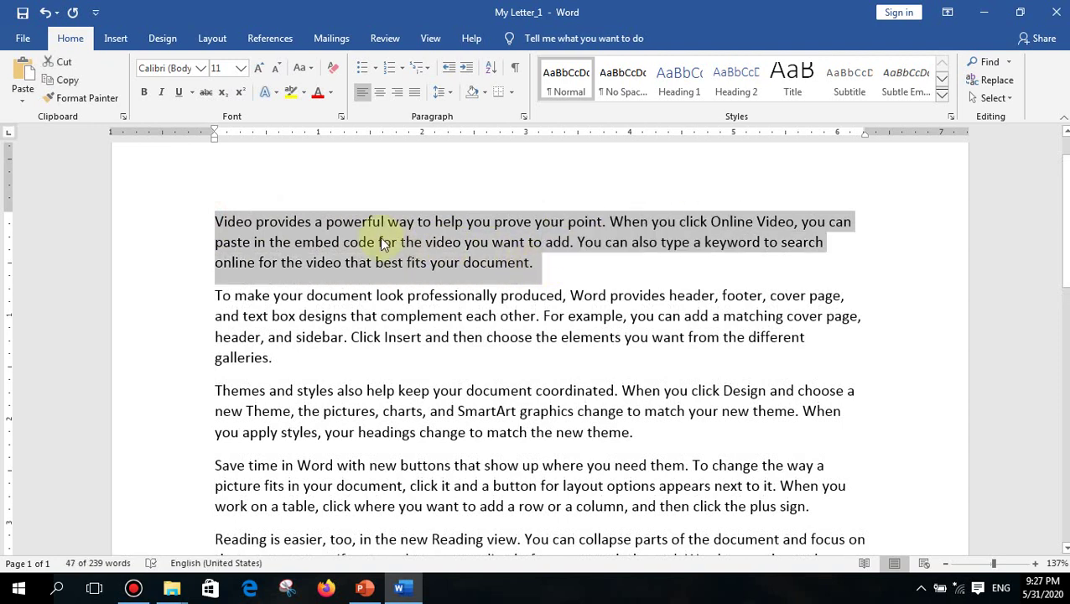
{"action": "left_click", "coordinate": [202, 71]}
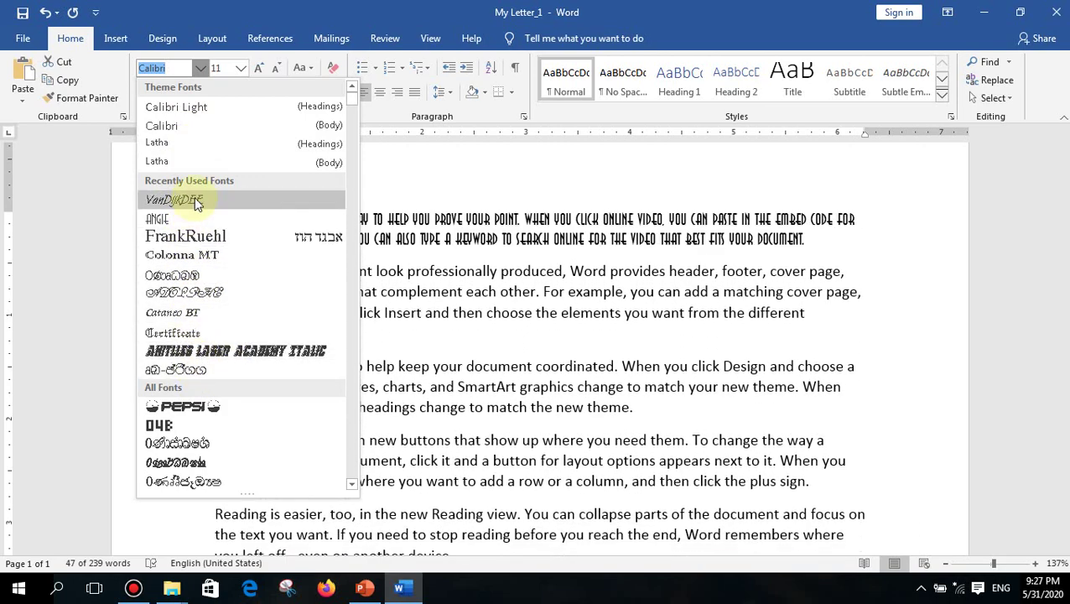
{"action": "scroll", "coordinate": [182, 399], "scroll_direction": "down", "scroll_amount": 1}
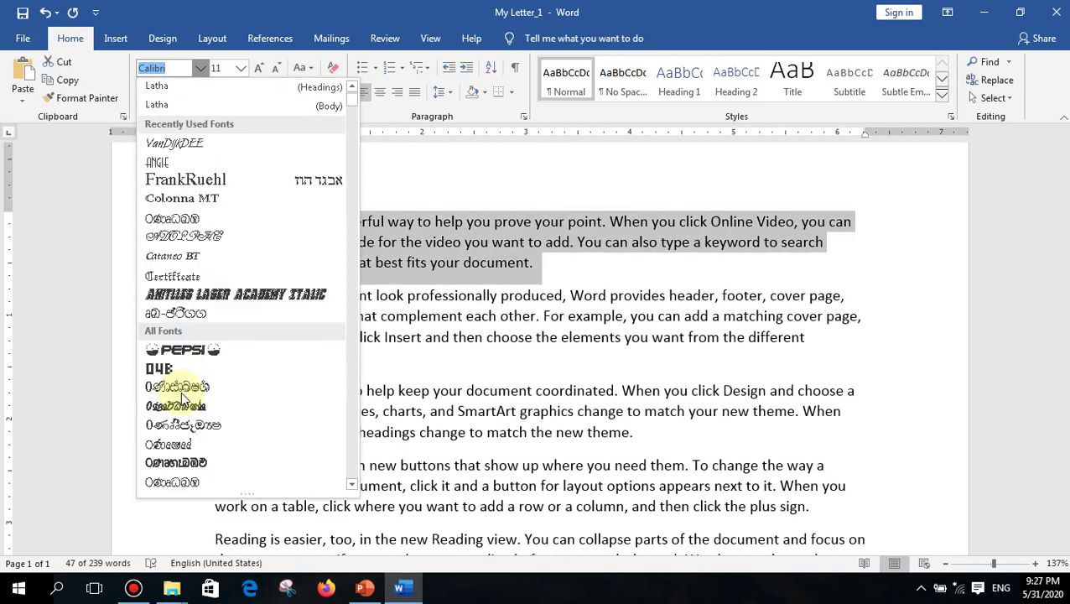
{"action": "scroll", "coordinate": [182, 398], "scroll_direction": "down", "scroll_amount": 4}
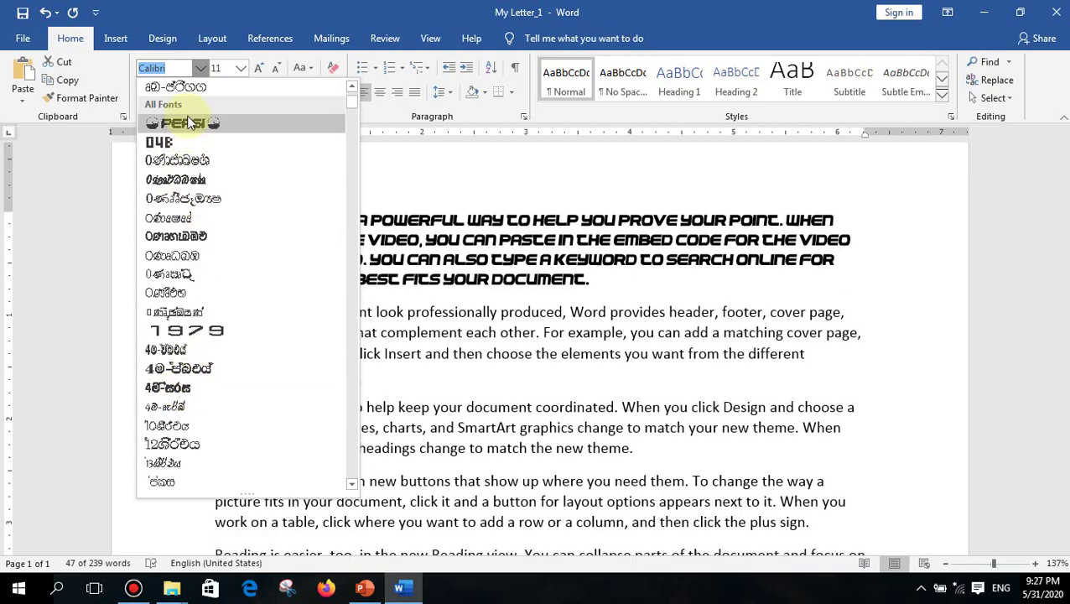
{"action": "scroll", "coordinate": [188, 139], "scroll_direction": "down", "scroll_amount": 10}
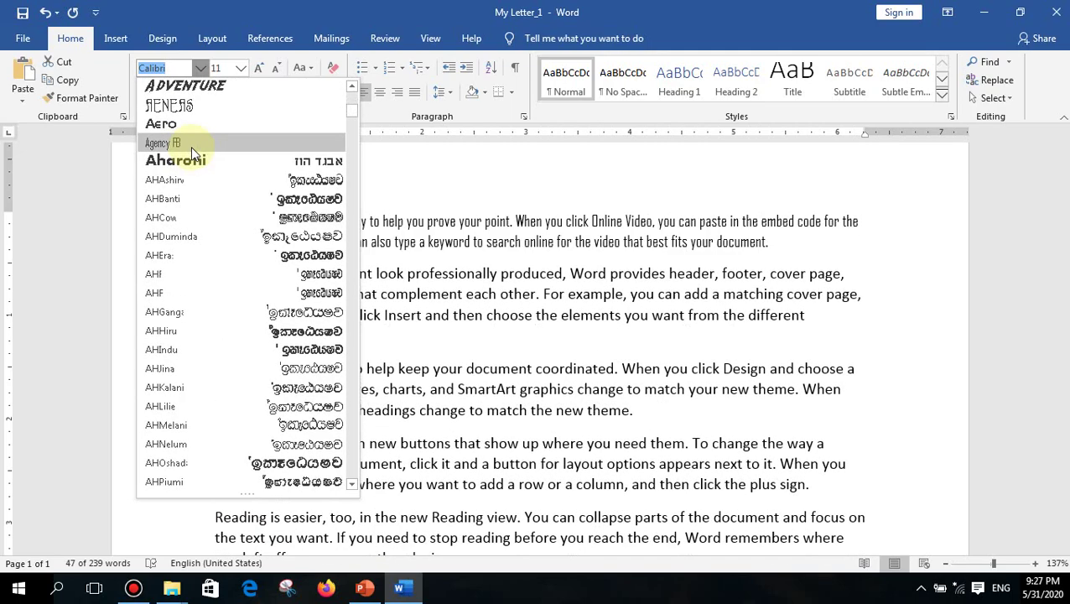
{"action": "scroll", "coordinate": [192, 151], "scroll_direction": "down", "scroll_amount": 15}
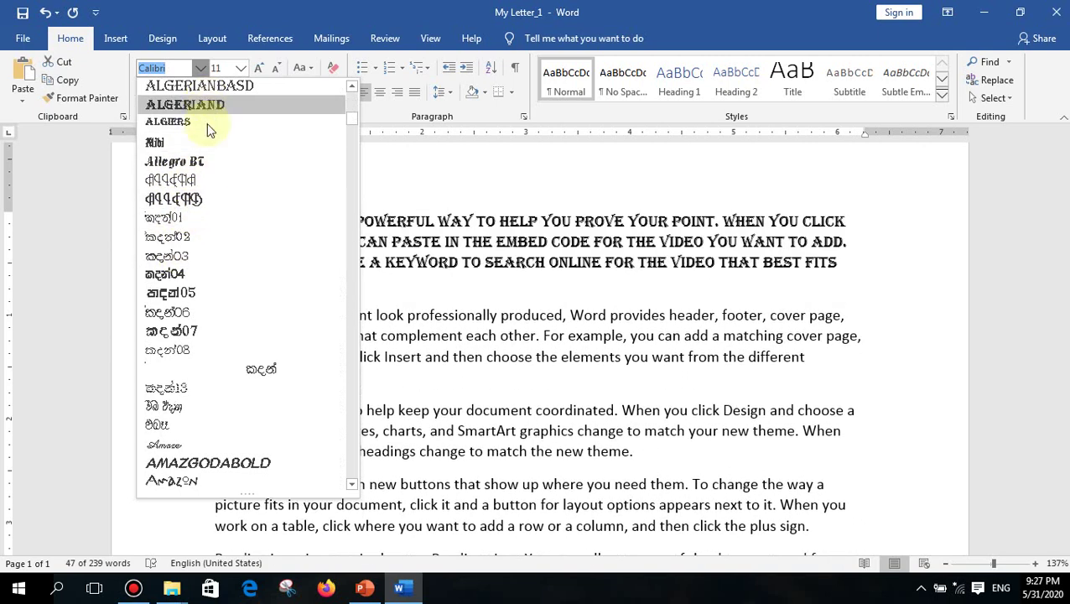
{"action": "scroll", "coordinate": [203, 277], "scroll_direction": "down", "scroll_amount": 6}
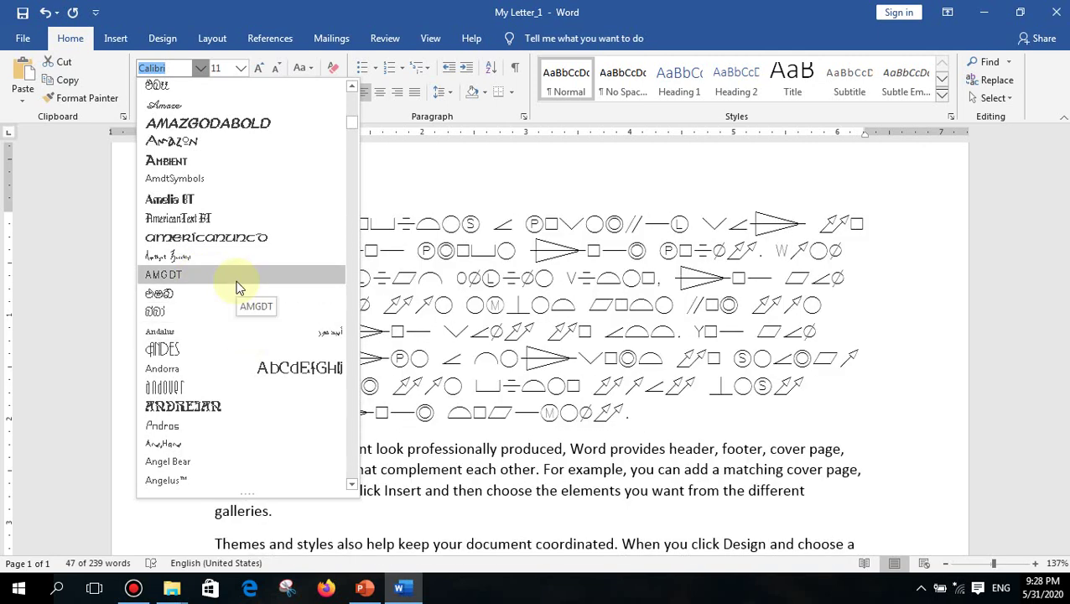
{"action": "left_click", "coordinate": [227, 7]}
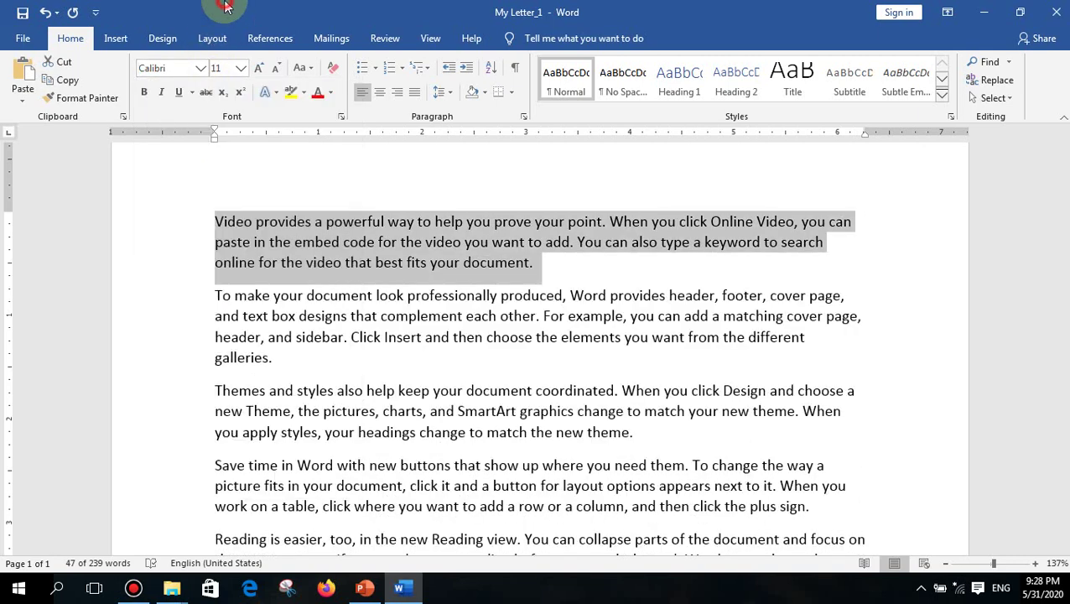
{"action": "left_click", "coordinate": [177, 70]}
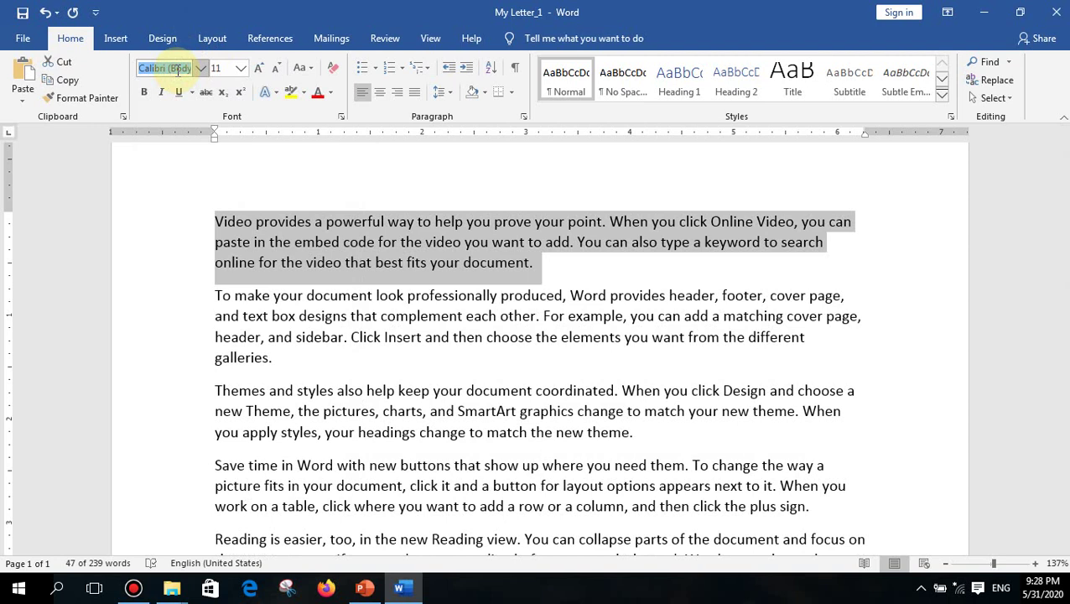
{"action": "type", "text": "Webdings"}
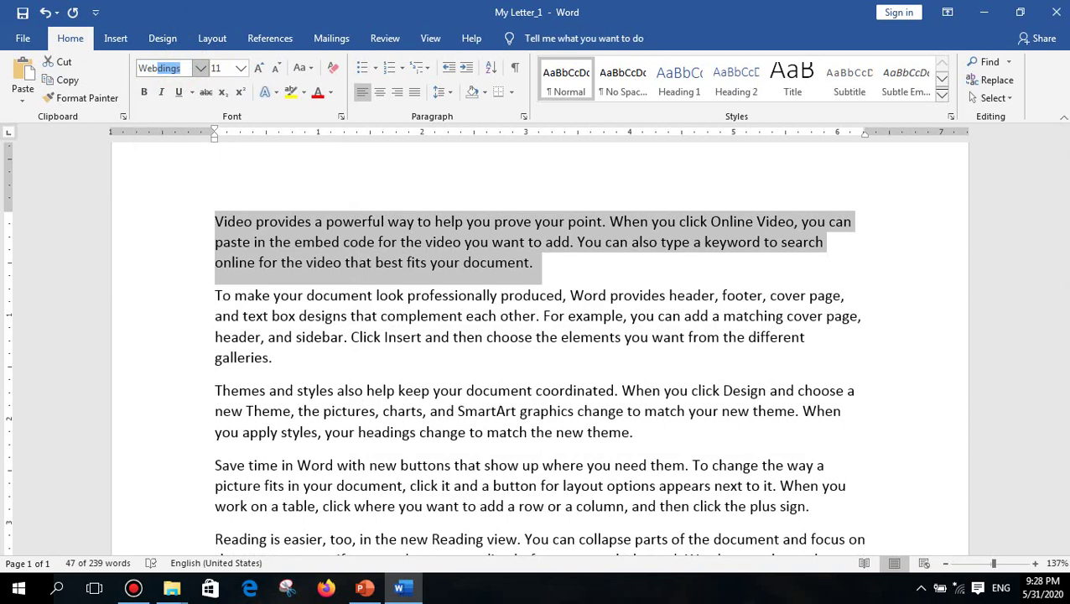
{"action": "key", "text": "Return"}
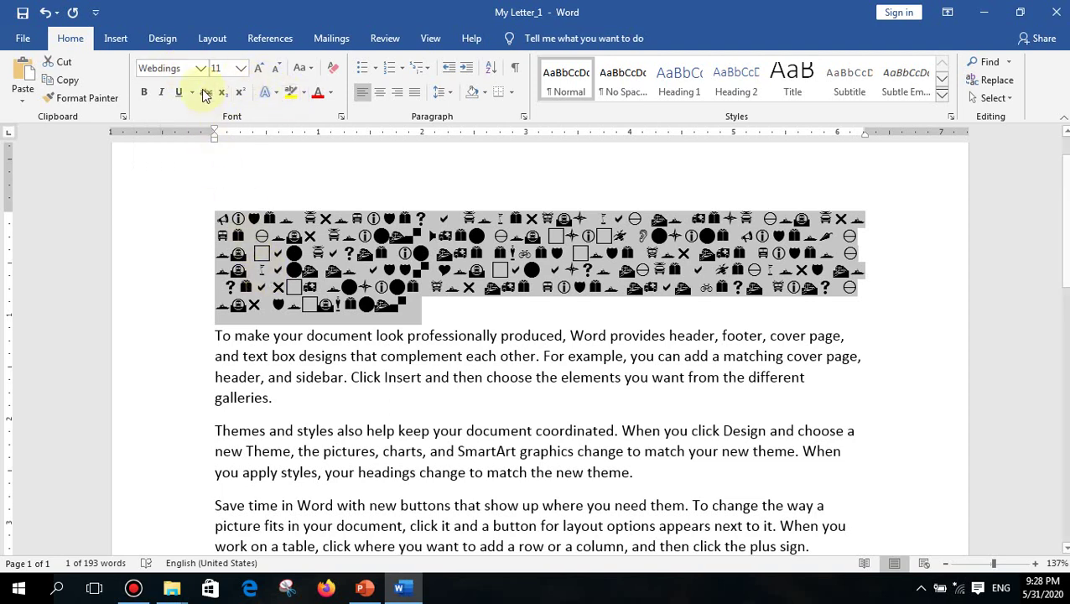
{"action": "left_click", "coordinate": [200, 71]}
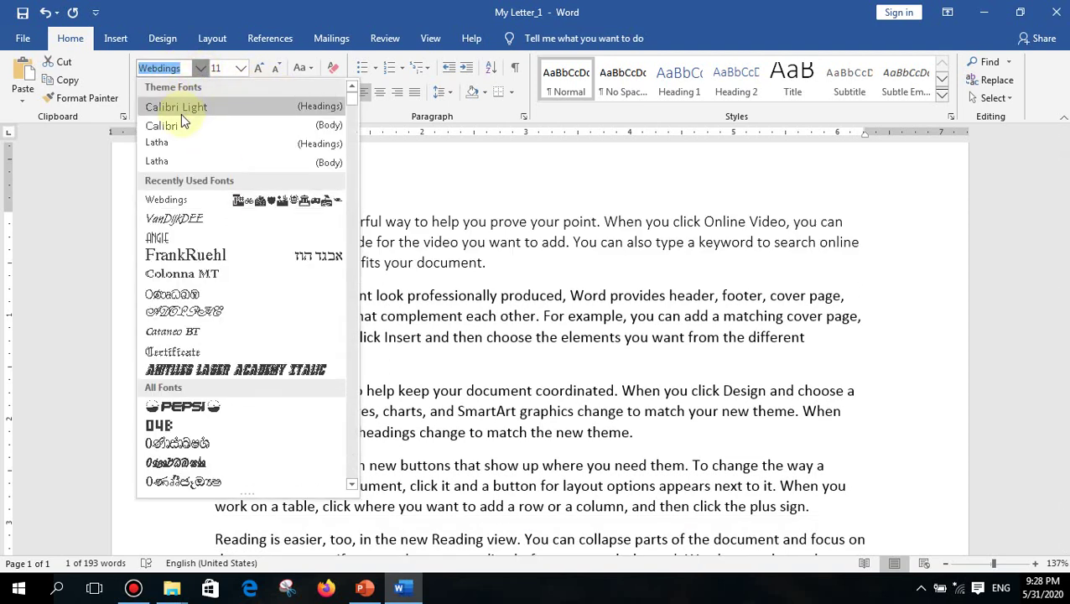
{"action": "left_click", "coordinate": [181, 126]}
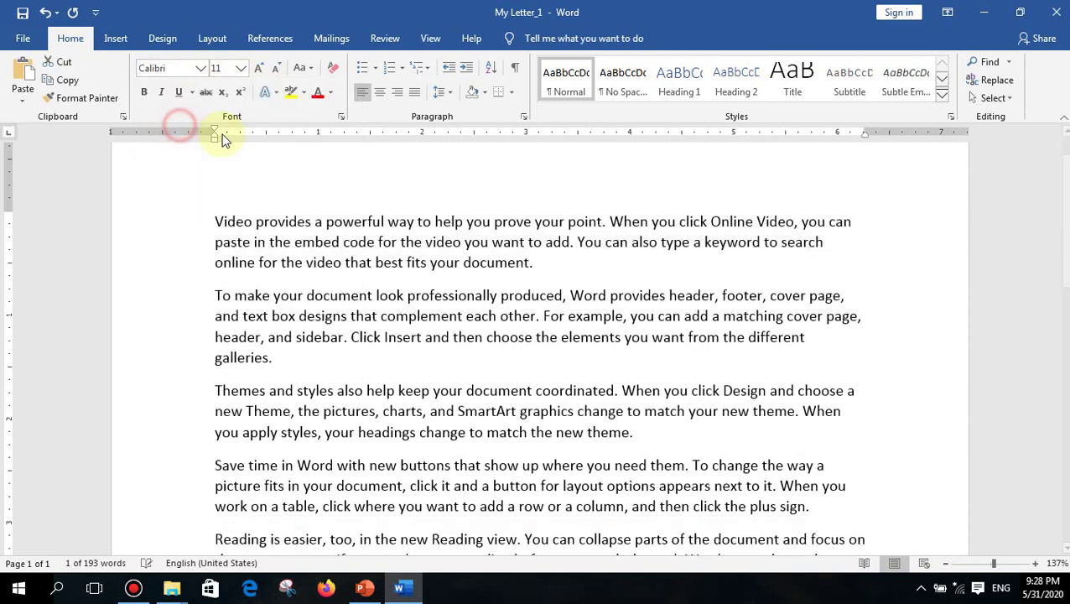
{"action": "scroll", "coordinate": [349, 225], "scroll_direction": "up", "scroll_amount": 3, "text": "ctrl"}
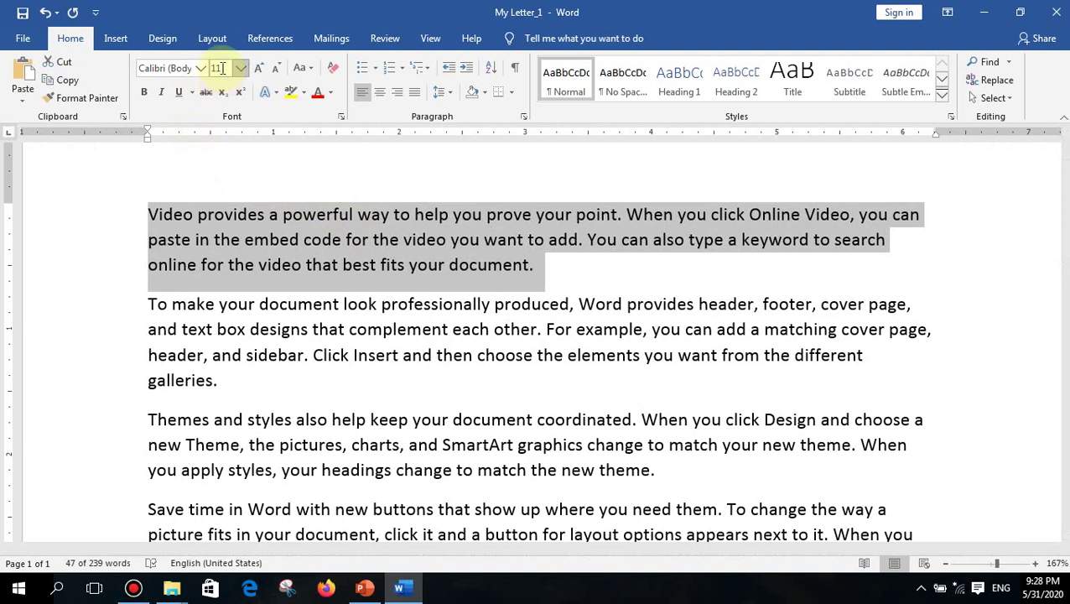
{"action": "left_click", "coordinate": [242, 68]}
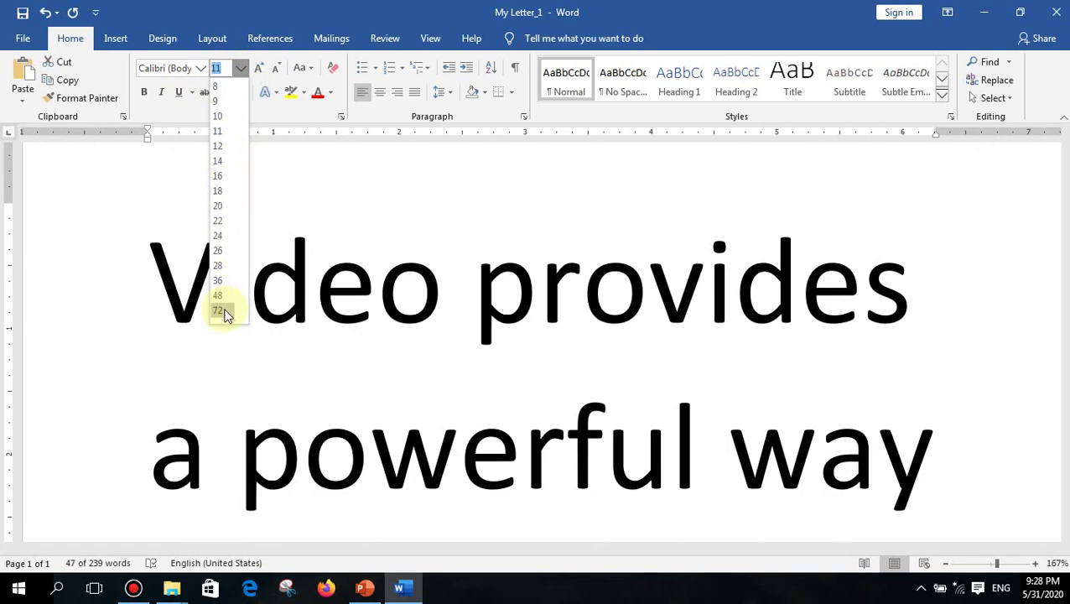
{"action": "left_click", "coordinate": [220, 71]}
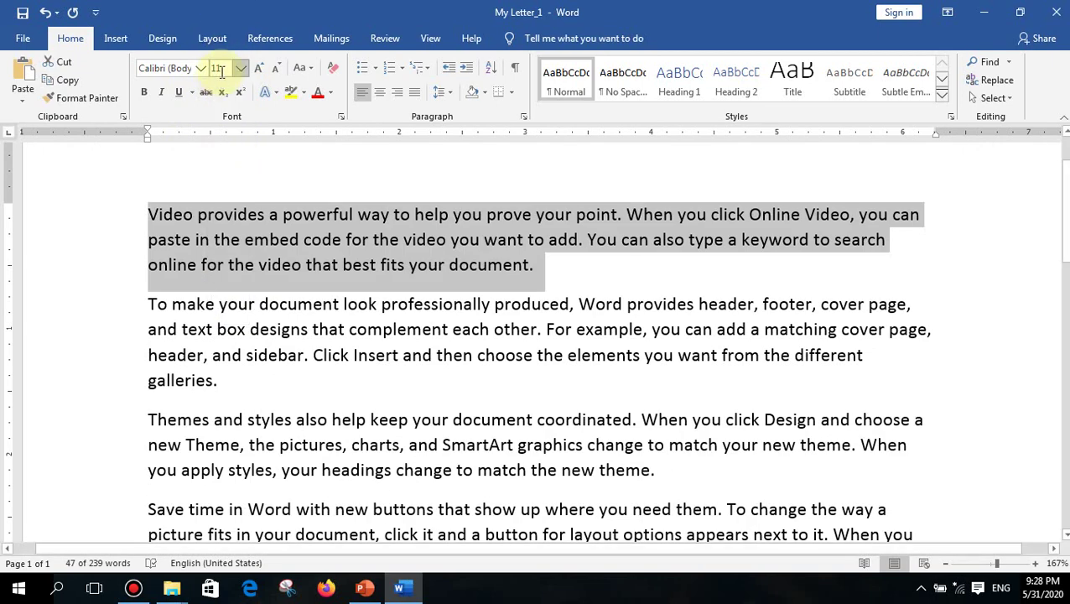
{"action": "left_click", "coordinate": [220, 71]}
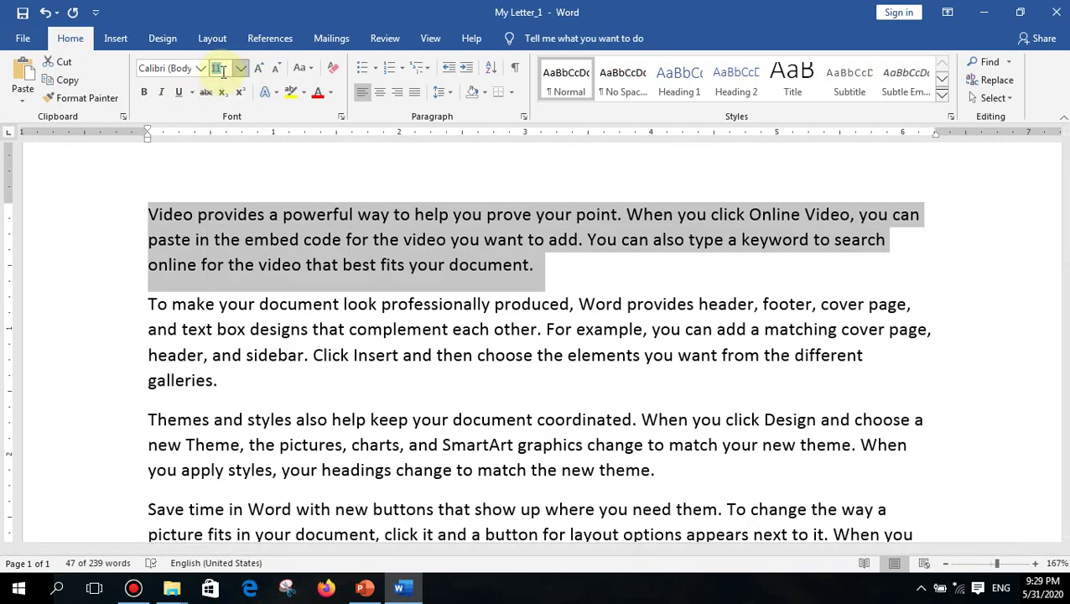
{"action": "type", "text": "5000"}
{"action": "key", "text": "Return"}
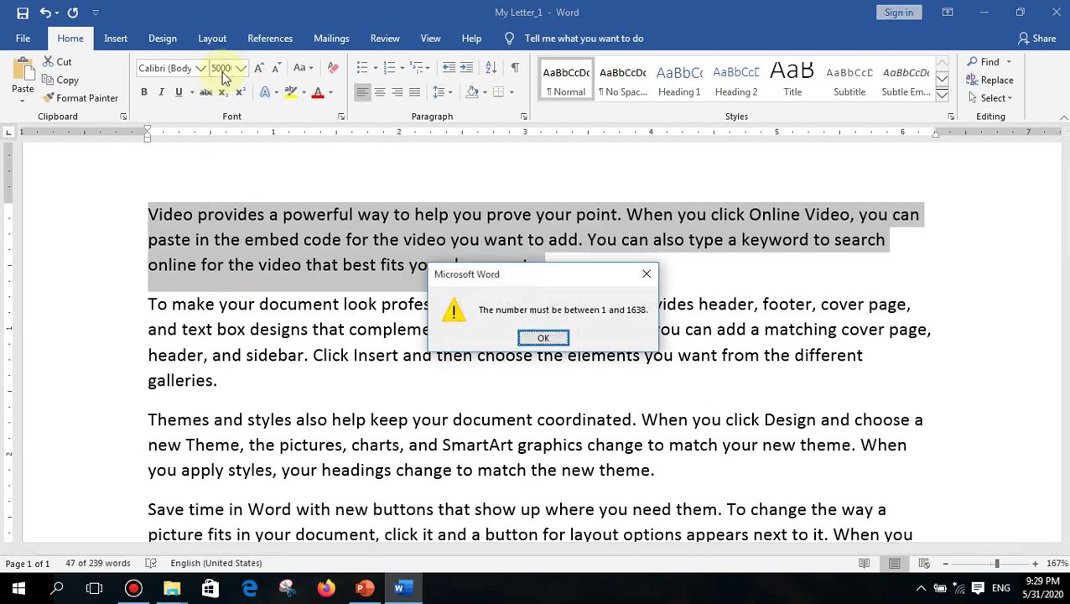
{"action": "left_click_drag", "start_coordinate": [480, 277], "coordinate": [427, 266]}
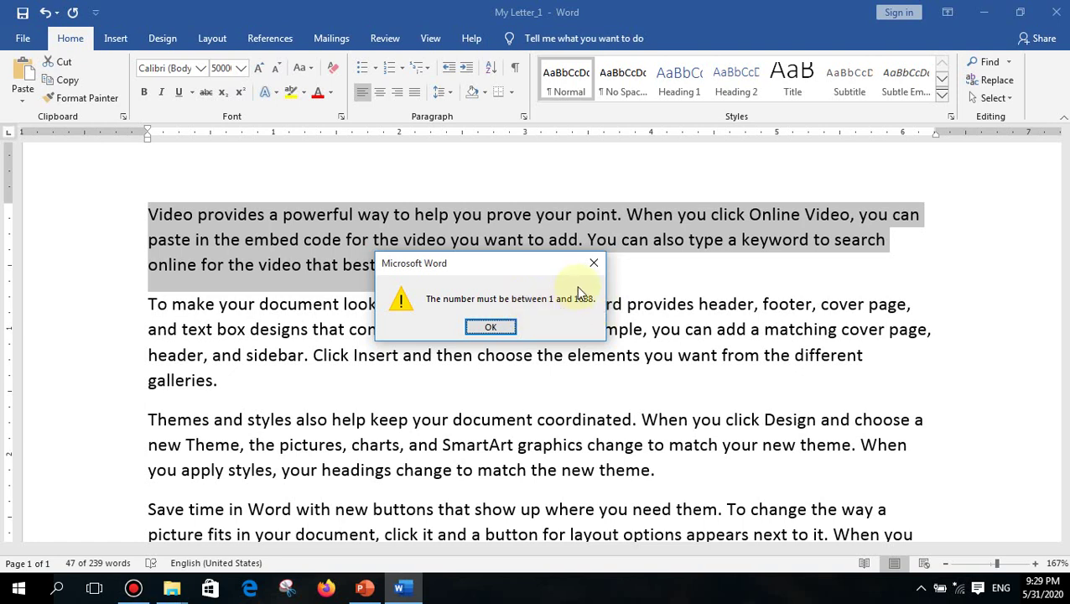
{"action": "left_click", "coordinate": [592, 267]}
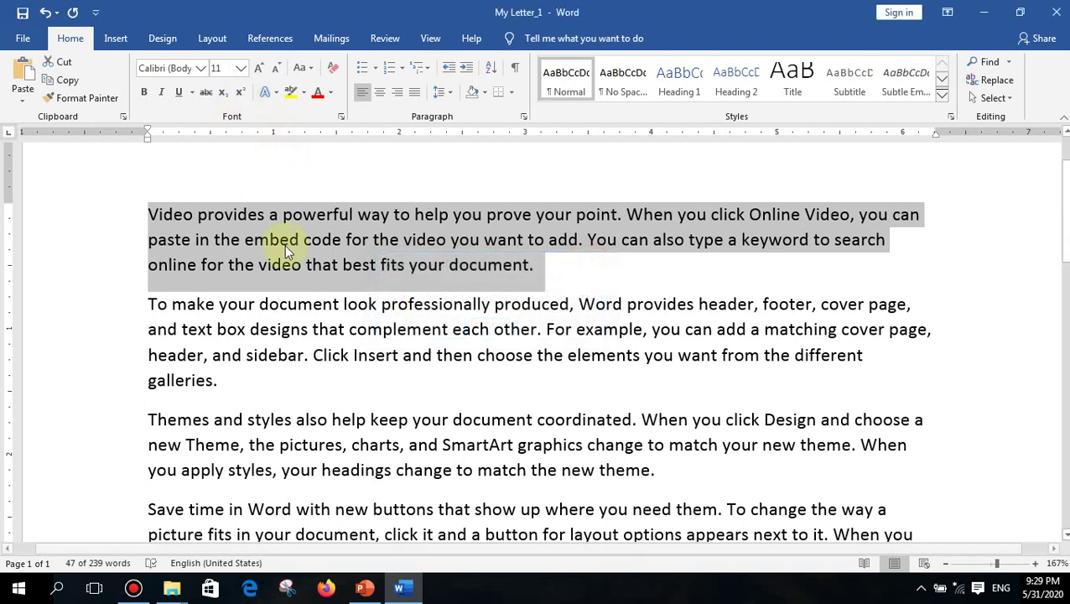
- Set the first paragraph's font size to 13 pt in the Font Size box
{"action": "left_click", "coordinate": [241, 71]}
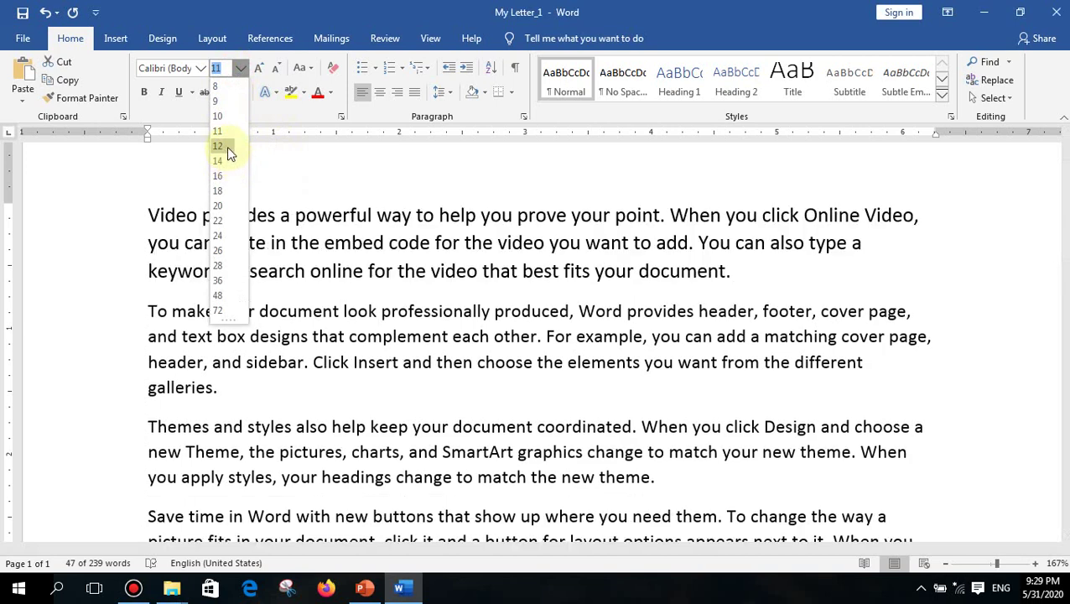
{"action": "left_click", "coordinate": [217, 131]}
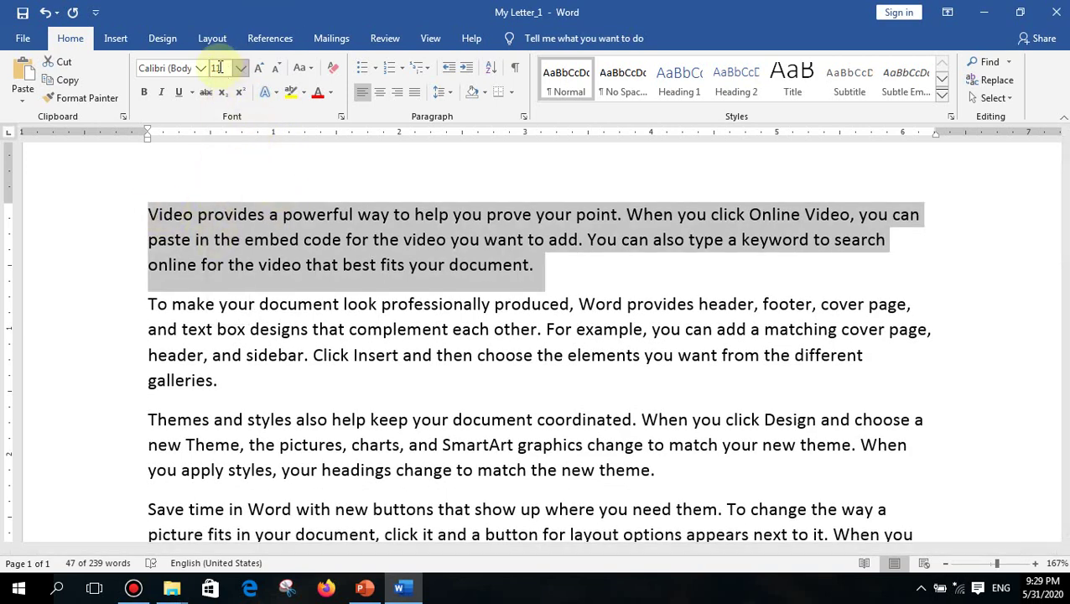
{"action": "left_click", "coordinate": [218, 69]}
{"action": "type", "text": "13"}
{"action": "key", "text": "Return"}
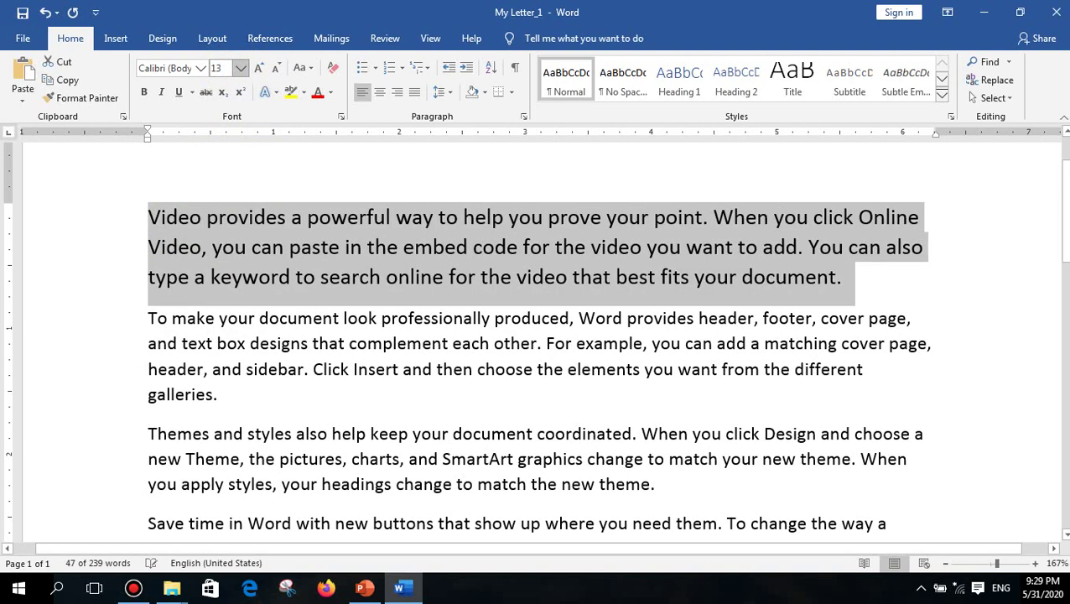
- Enlarge the first paragraph step by step up to 24 pt with Grow Font
{"action": "left_click", "coordinate": [223, 67]}
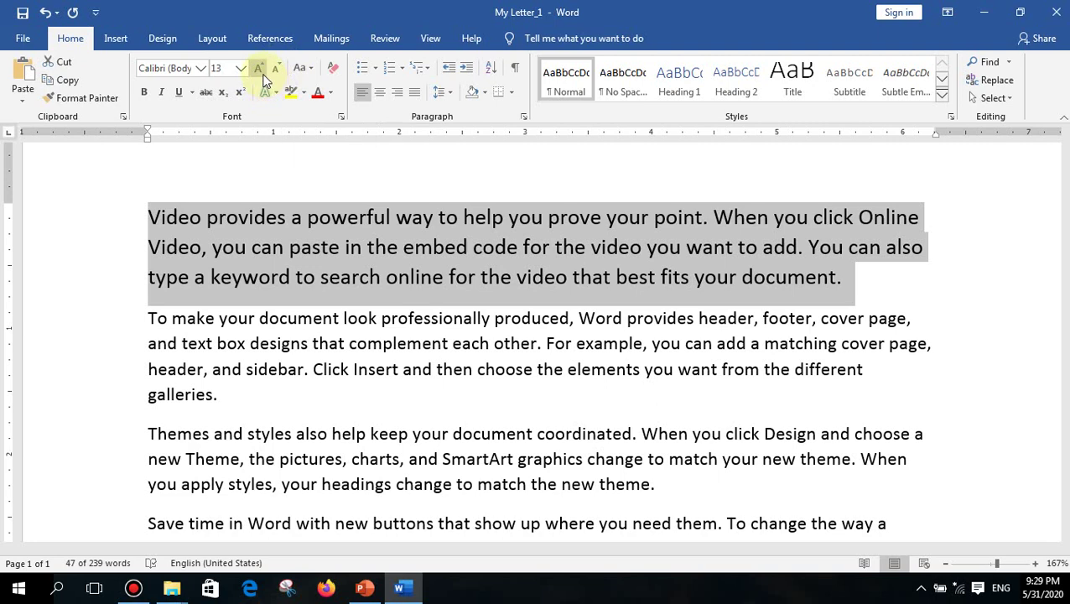
{"action": "left_click", "coordinate": [261, 73]}
{"action": "left_click", "coordinate": [262, 73]}
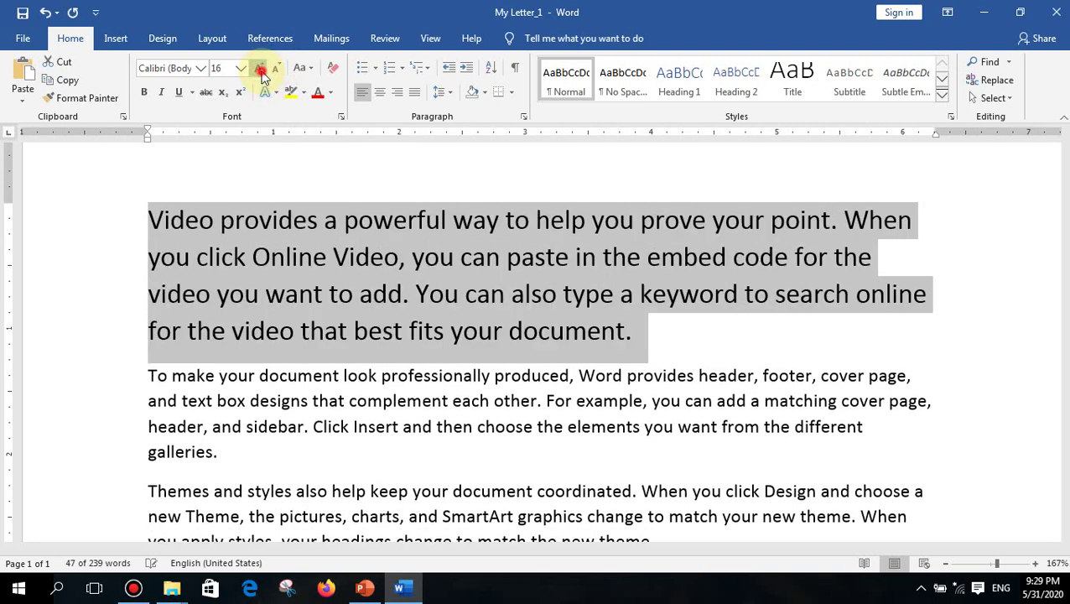
{"action": "left_click", "coordinate": [261, 73]}
{"action": "left_click", "coordinate": [261, 73]}
{"action": "left_click", "coordinate": [261, 73]}
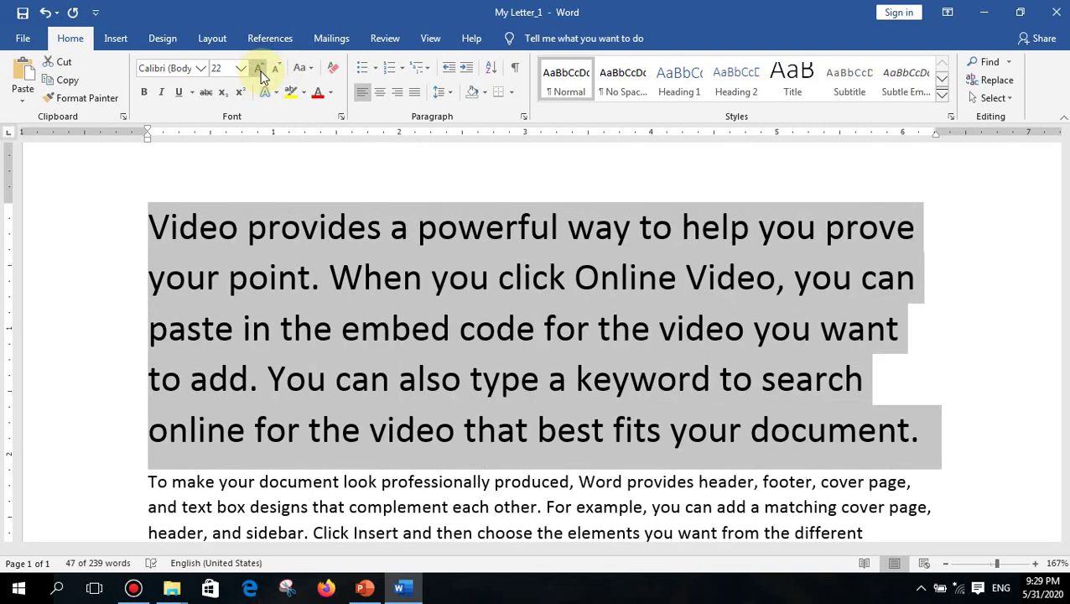
{"action": "left_click", "coordinate": [260, 73]}
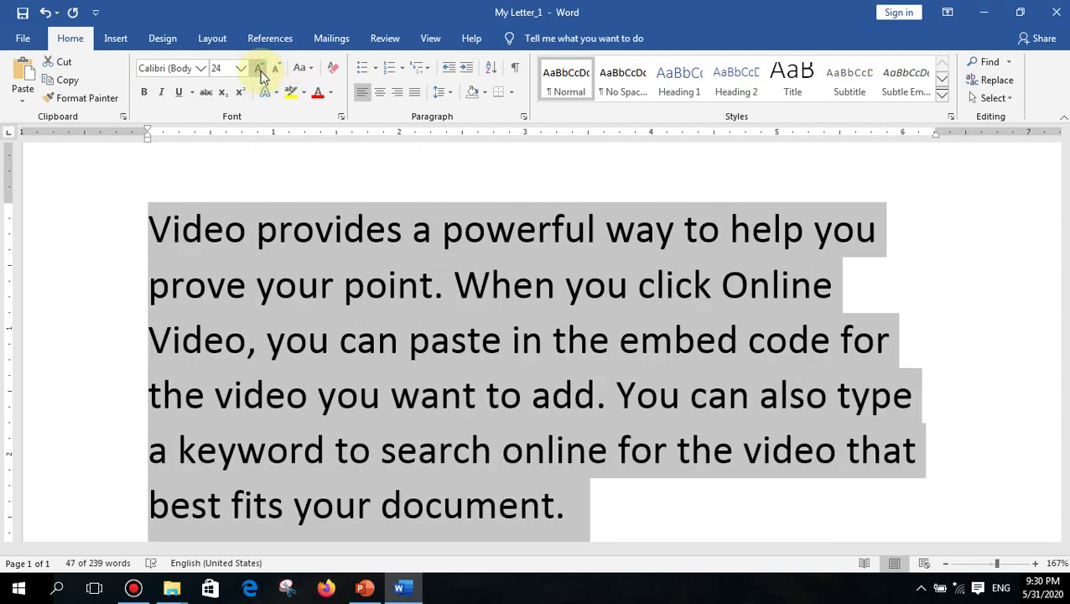
- Reduce the paragraph back down to 12 pt with Shrink Font and deselect it
{"action": "left_click", "coordinate": [275, 68]}
{"action": "left_click", "coordinate": [274, 69]}
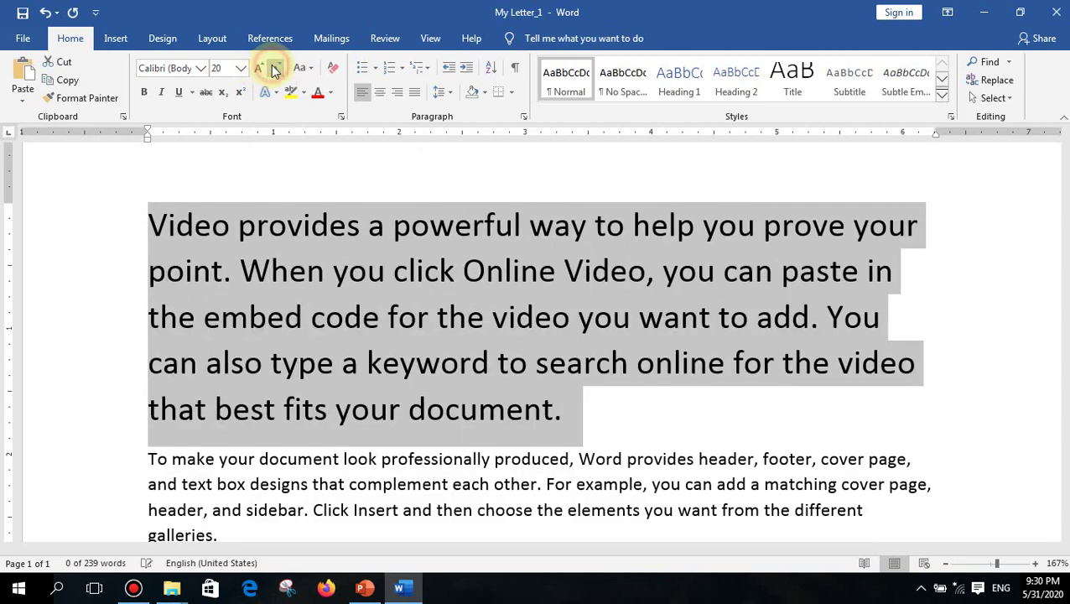
{"action": "left_click", "coordinate": [274, 69]}
{"action": "left_click", "coordinate": [275, 69]}
{"action": "left_click", "coordinate": [274, 69]}
{"action": "left_click", "coordinate": [274, 68]}
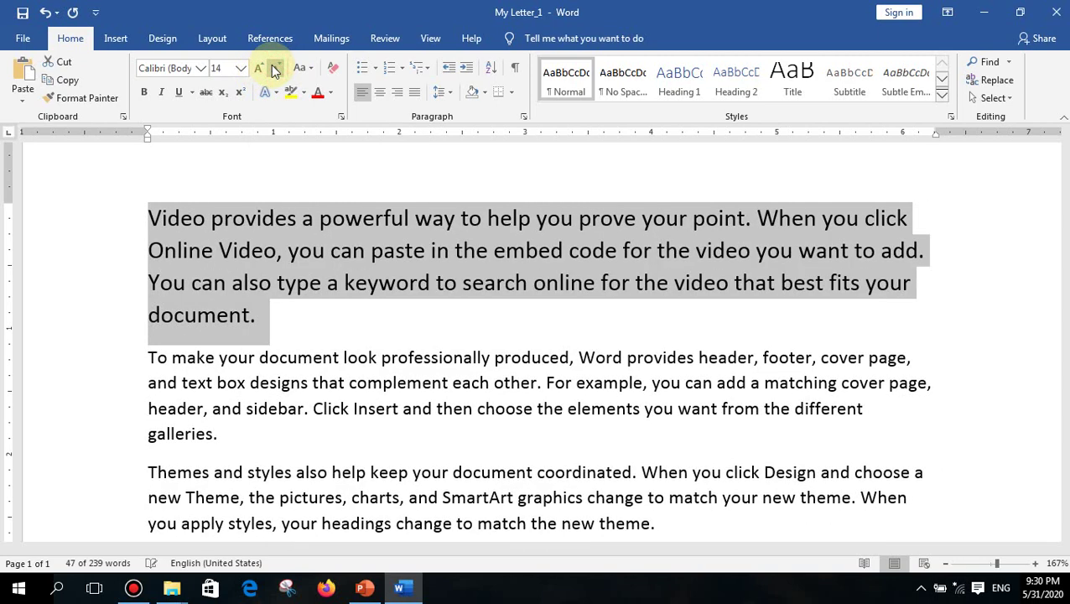
{"action": "left_click", "coordinate": [274, 69]}
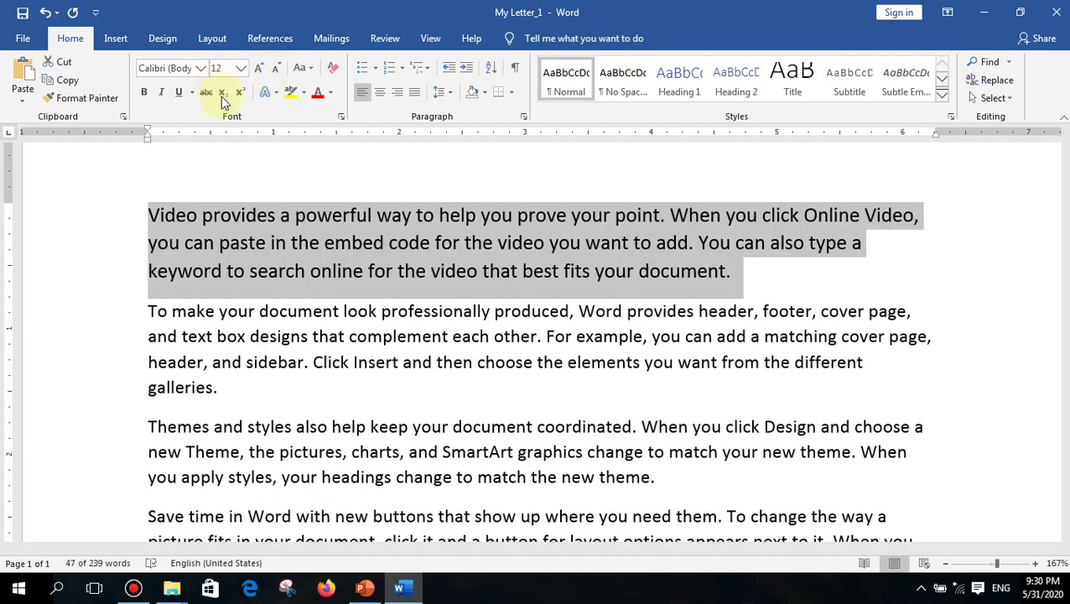
{"action": "left_click", "coordinate": [151, 215]}
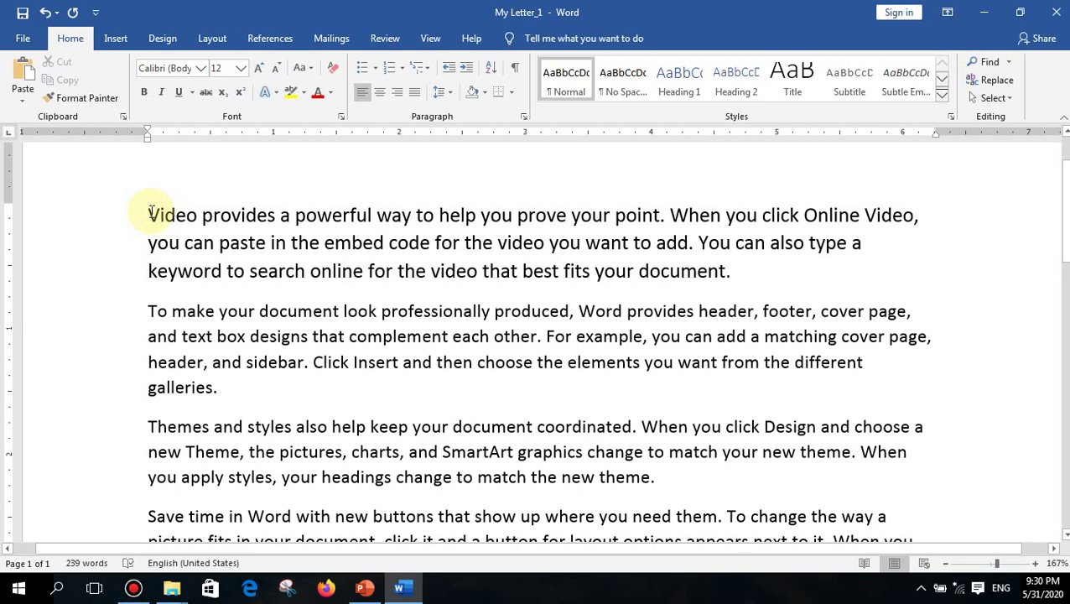
- Insert a 'Ctrl+ ]' label line above the first paragraph and select the paragraph
{"action": "key", "text": "Return"}
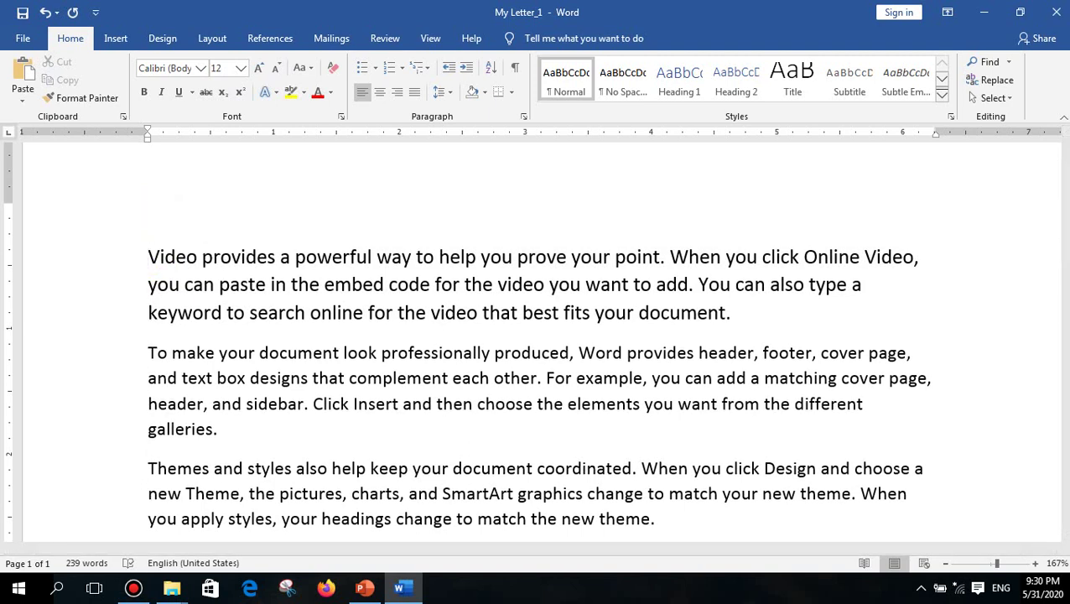
{"action": "type", "text": "Ctrl+ ]"}
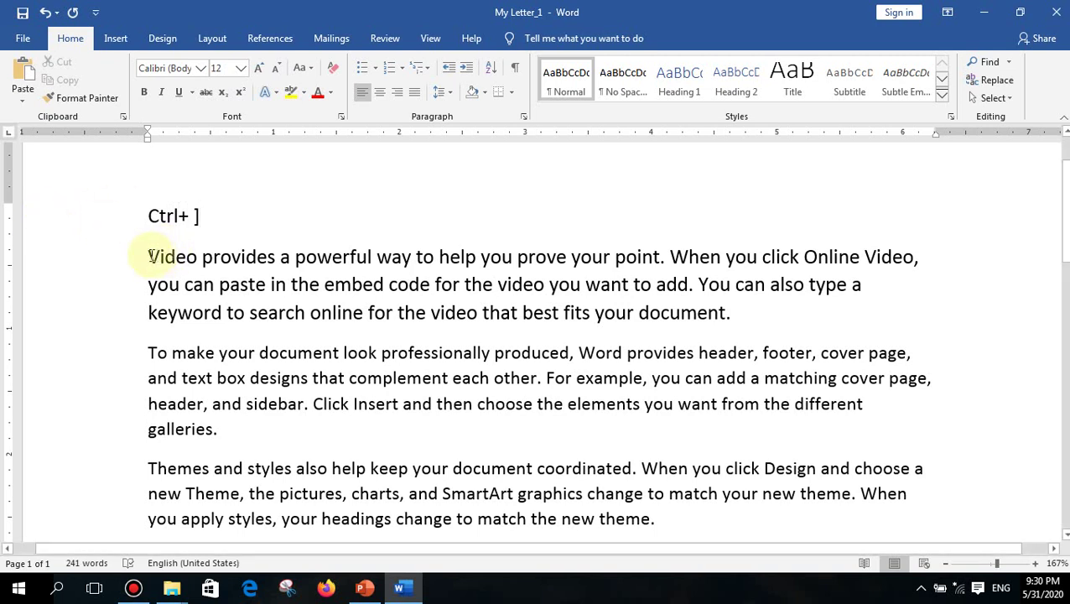
{"action": "left_click_drag", "start_coordinate": [149, 256], "coordinate": [352, 273]}
{"action": "left_click_drag", "start_coordinate": [677, 316], "coordinate": [744, 312]}
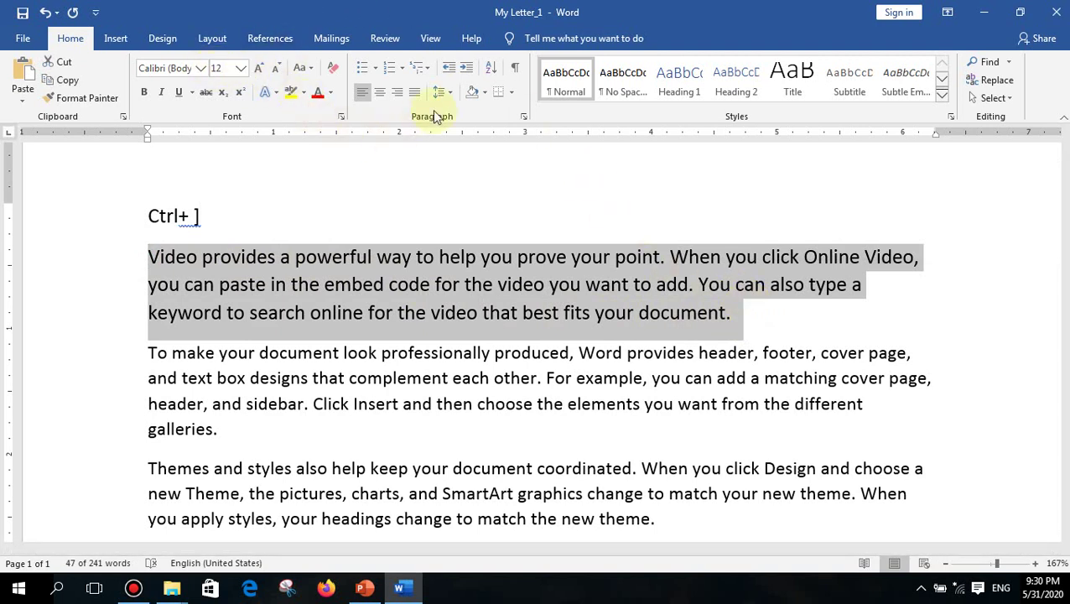
- Grow the selected paragraph to 20 pt using Ctrl+]
{"action": "key", "text": "ctrl+bracketright"}
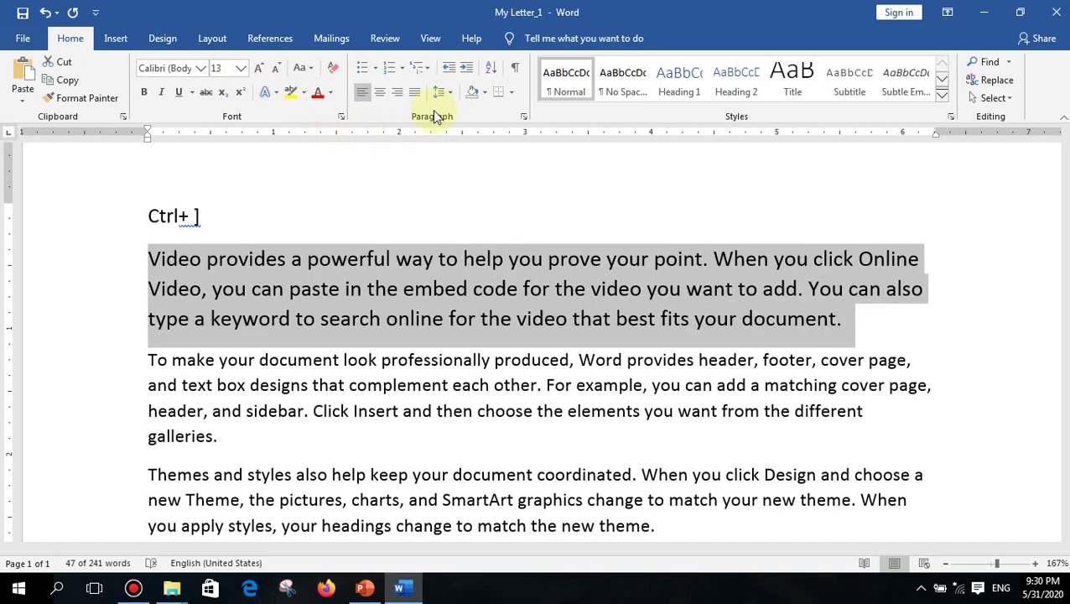
{"action": "key", "text": "ctrl+bracketright"}
{"action": "key", "text": "ctrl+bracketright"}
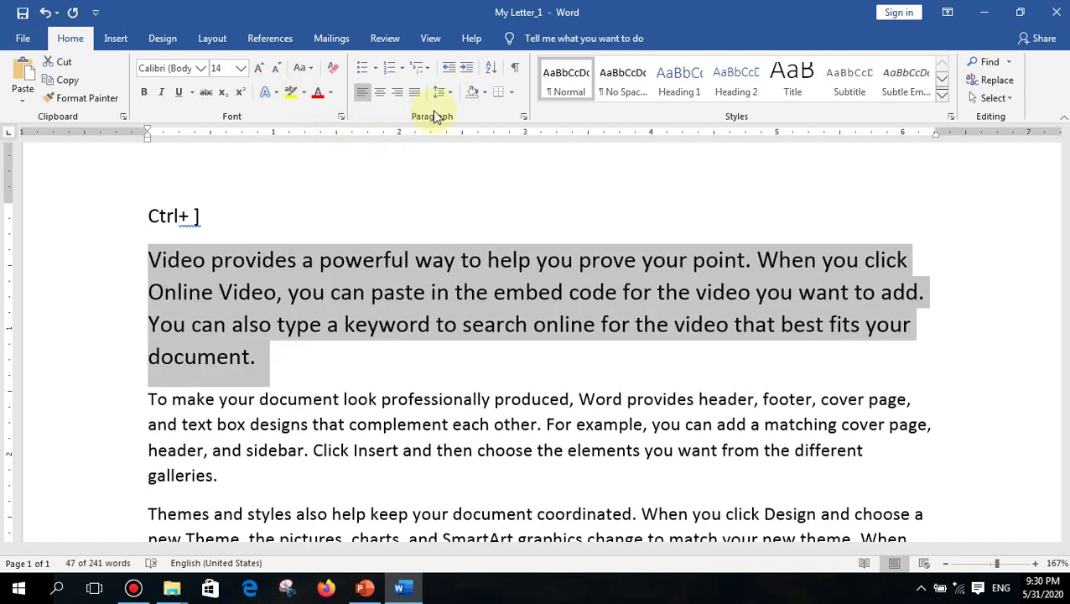
{"action": "key", "text": "ctrl+bracketright"}
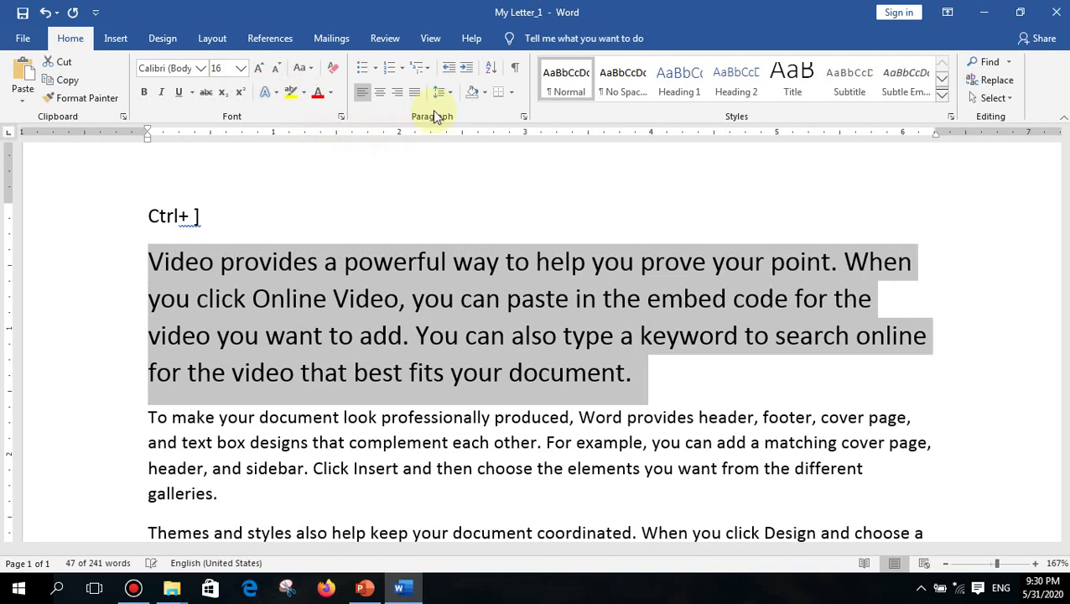
{"action": "key", "text": "ctrl+bracketright"}
{"action": "key", "text": "ctrl+bracketright"}
{"action": "key", "text": "ctrl+bracketright"}
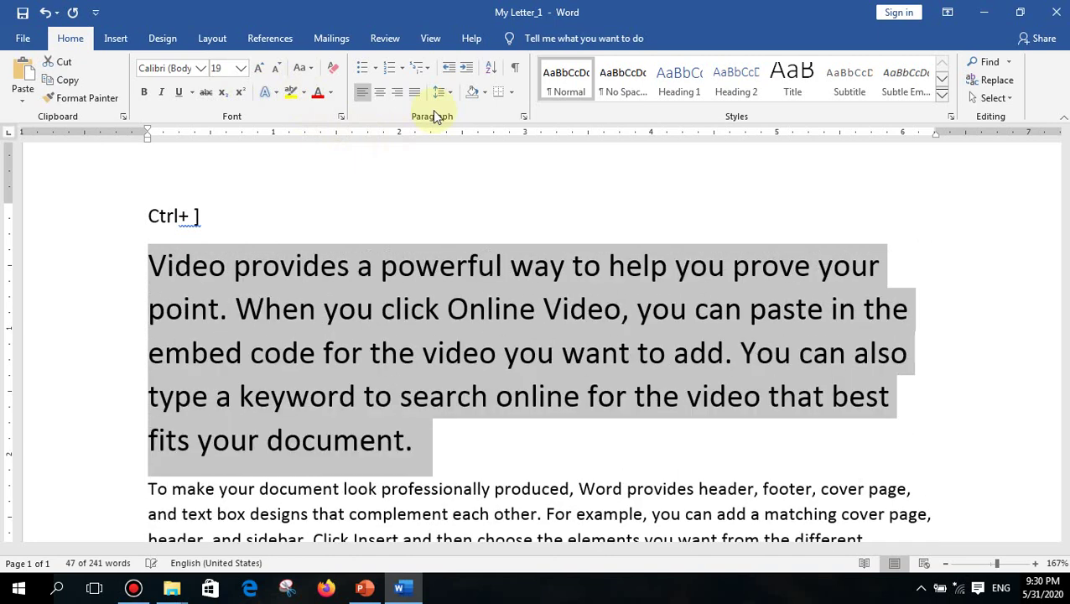
{"action": "key", "text": "ctrl+bracketright"}
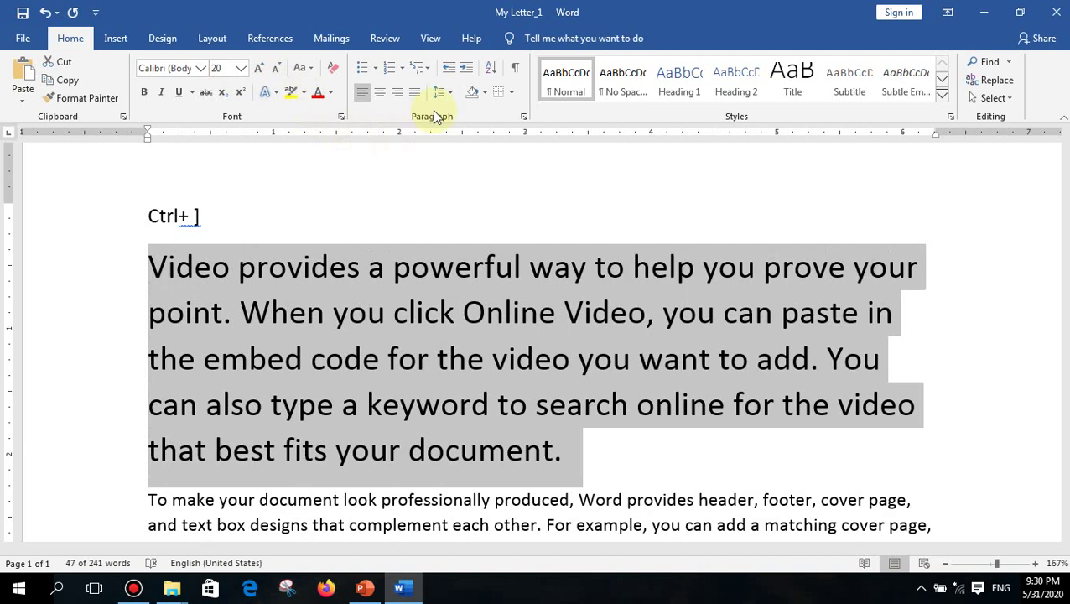
{"action": "left_click", "coordinate": [195, 216]}
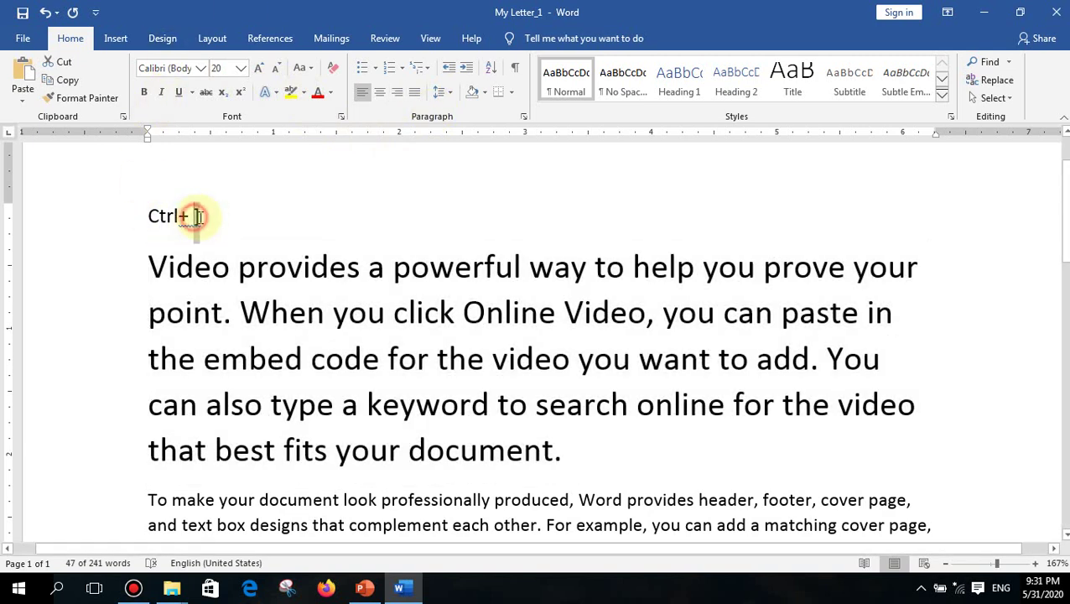
- Change the label to 'Ctrl+ [' and shrink the first paragraph to 7 pt with Ctrl+[
{"action": "double_click", "coordinate": [195, 216]}
{"action": "type", "text": "["}
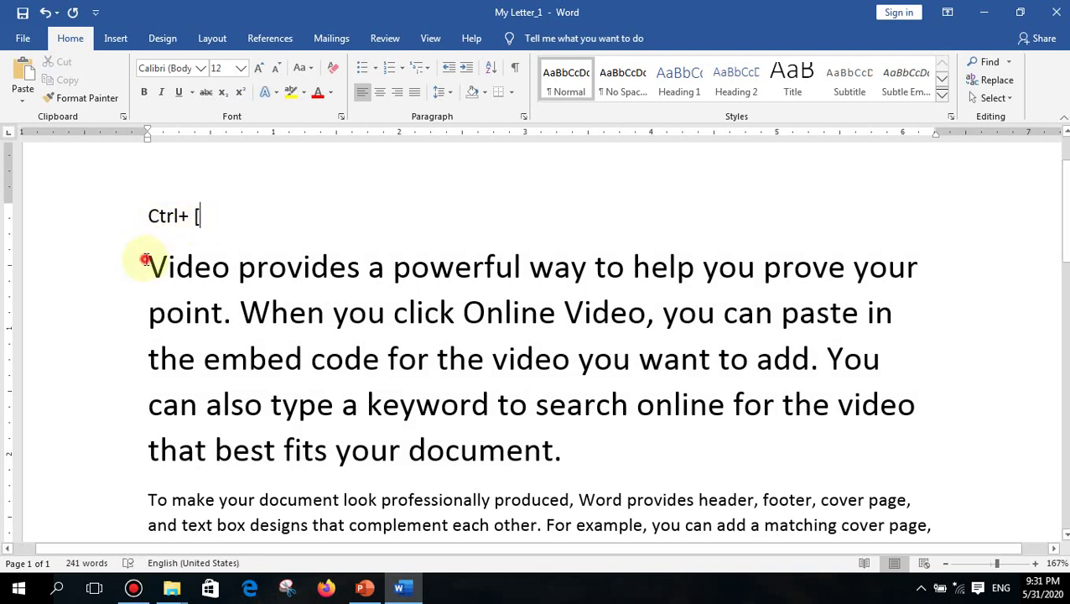
{"action": "left_click_drag", "start_coordinate": [144, 260], "coordinate": [573, 444]}
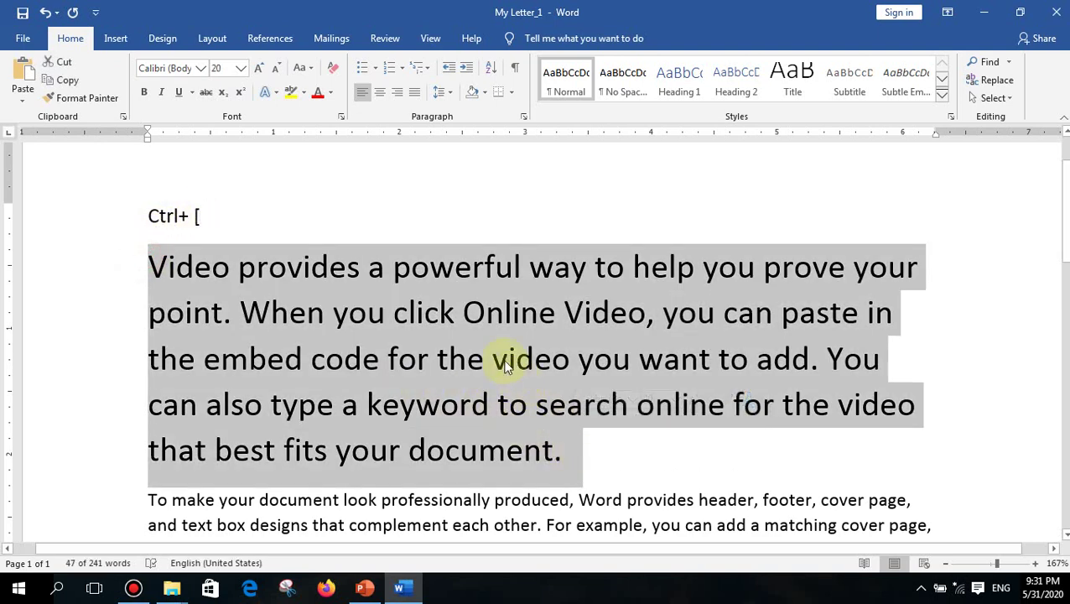
{"action": "key", "text": "ctrl+bracketleft"}
{"action": "key", "text": "ctrl+bracketleft"}
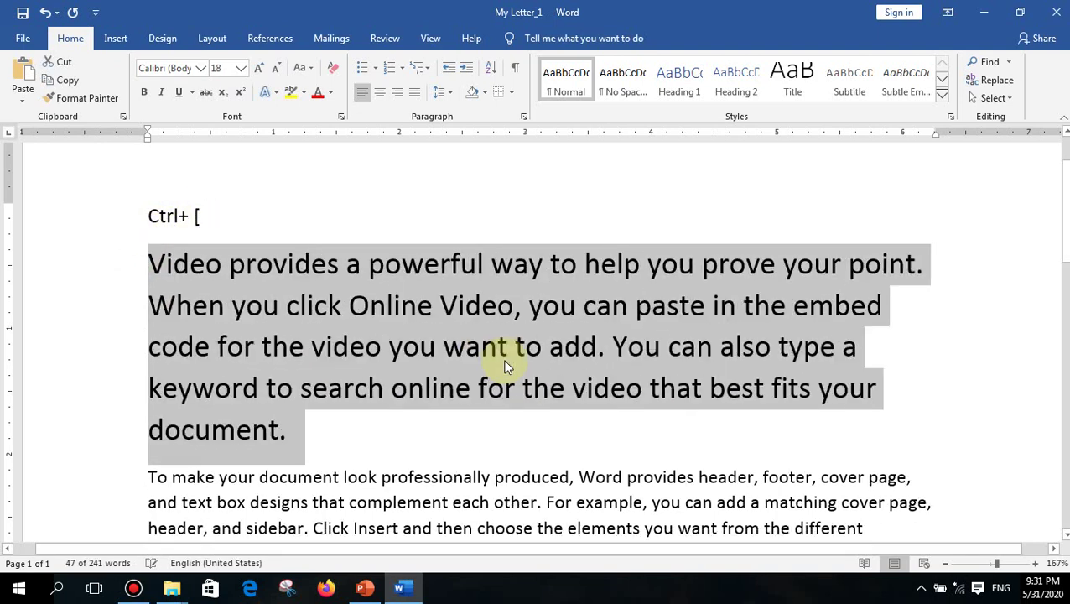
{"action": "key", "text": "ctrl+bracketleft"}
{"action": "key", "text": "ctrl+bracketleft"}
{"action": "key", "text": "ctrl+bracketleft"}
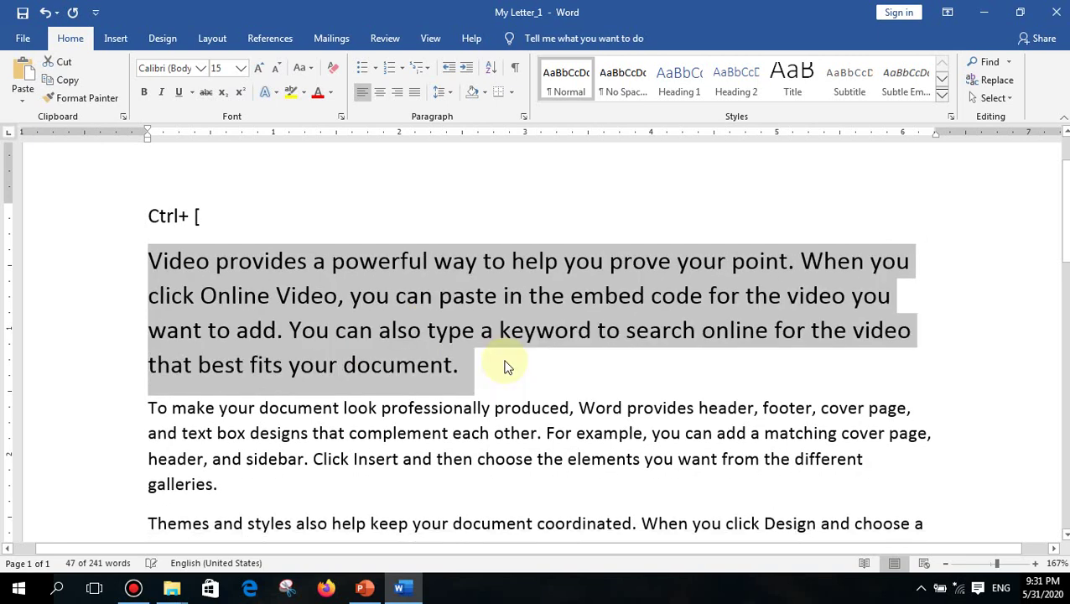
{"action": "key", "text": "ctrl+bracketleft"}
{"action": "key", "text": "ctrl+bracketleft"}
{"action": "key", "text": "ctrl+bracketleft"}
{"action": "key", "text": "ctrl+bracketleft"}
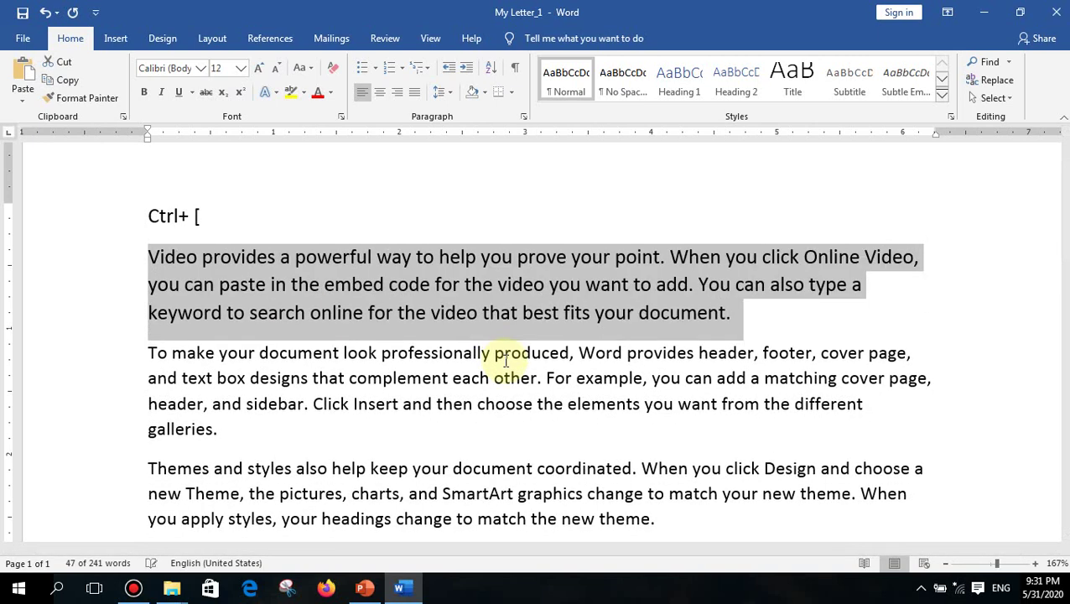
{"action": "key", "text": "ctrl+bracketleft"}
{"action": "key", "text": "ctrl+bracketleft"}
{"action": "key", "text": "ctrl+bracketleft"}
{"action": "key", "text": "ctrl+bracketleft"}
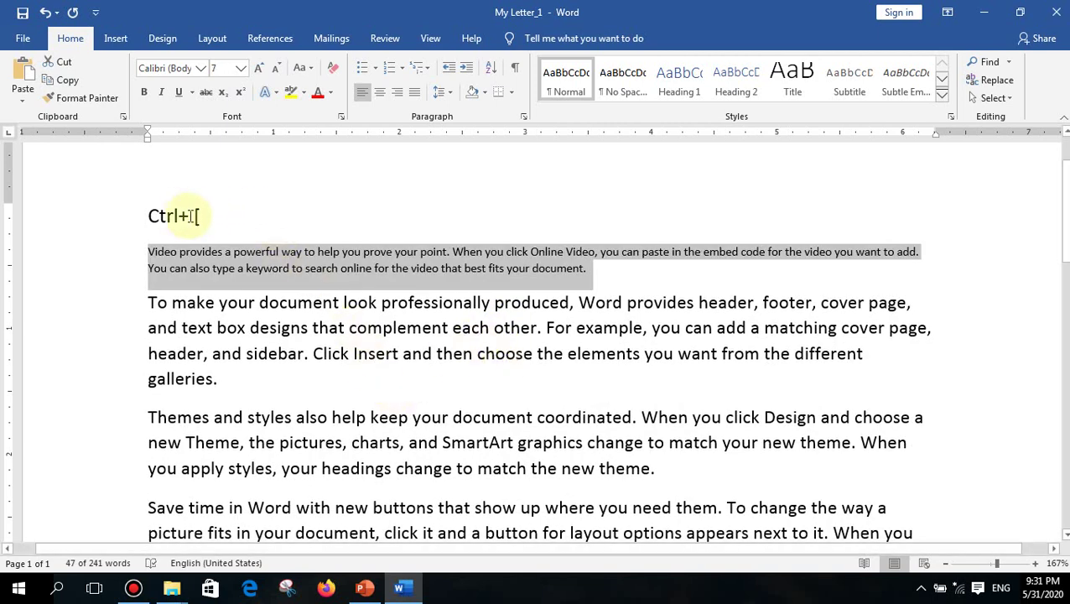
- Replace the '[' so the label reads 'Ctrl+ Shift+>'
{"action": "left_click", "coordinate": [195, 217]}
{"action": "double_click", "coordinate": [196, 217]}
{"action": "type", "text": "S"}
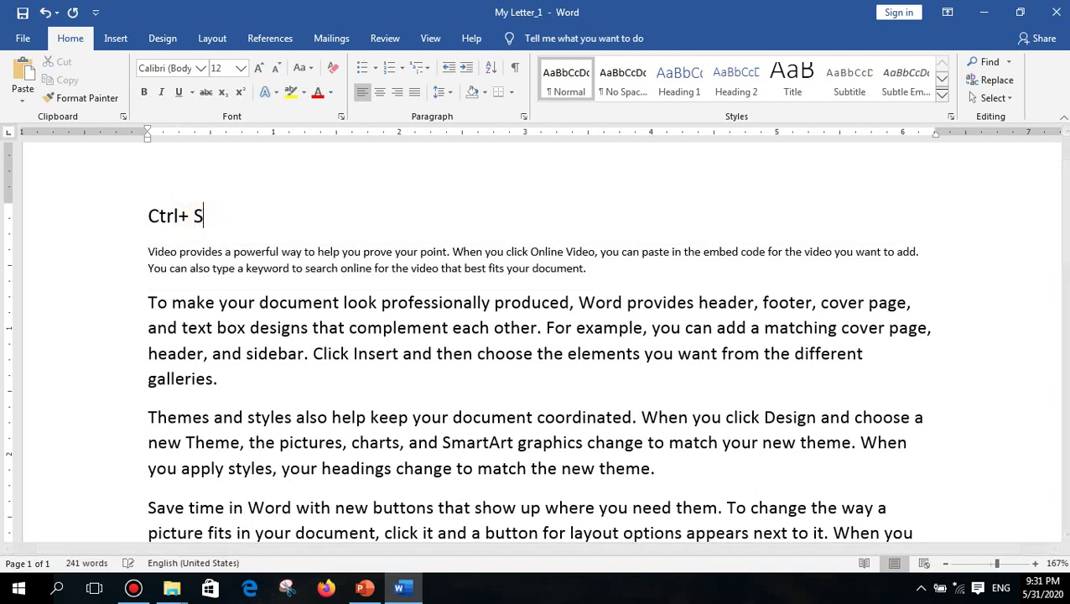
{"action": "type", "text": "hift+>"}
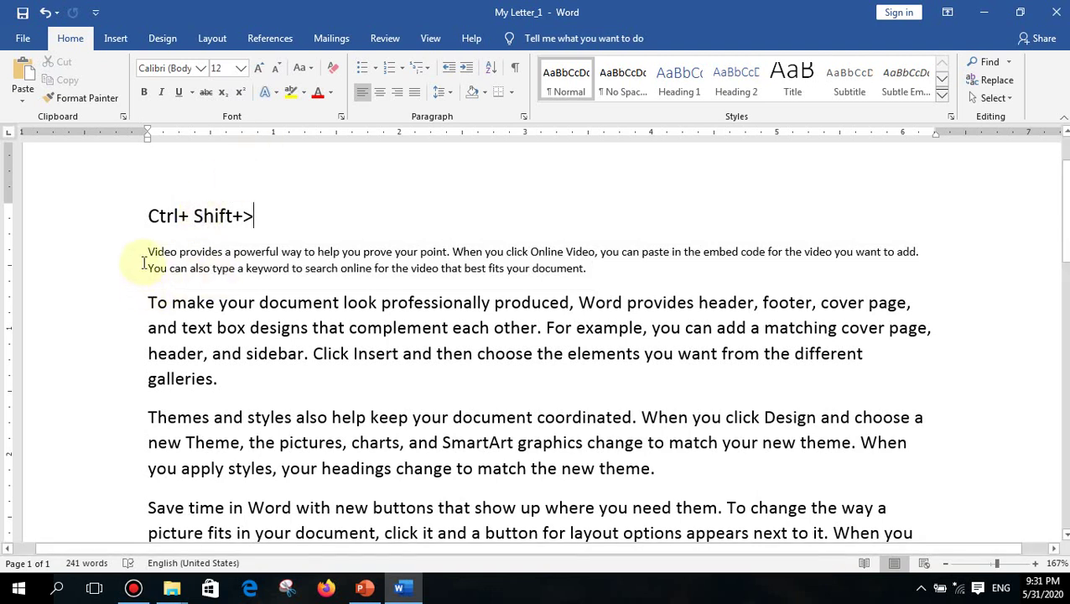
- Select the 'Video provides…' paragraph and check its size in the Font Size list, leaving 7 pt
{"action": "left_click", "coordinate": [148, 251]}
{"action": "left_click_drag", "start_coordinate": [279, 250], "coordinate": [554, 267]}
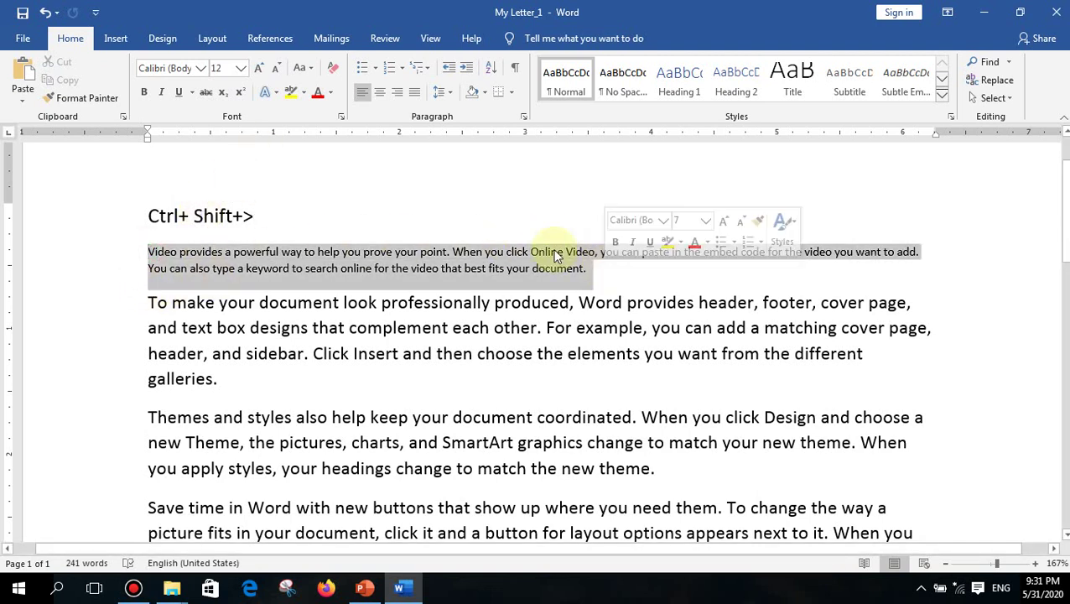
{"action": "left_click", "coordinate": [240, 67]}
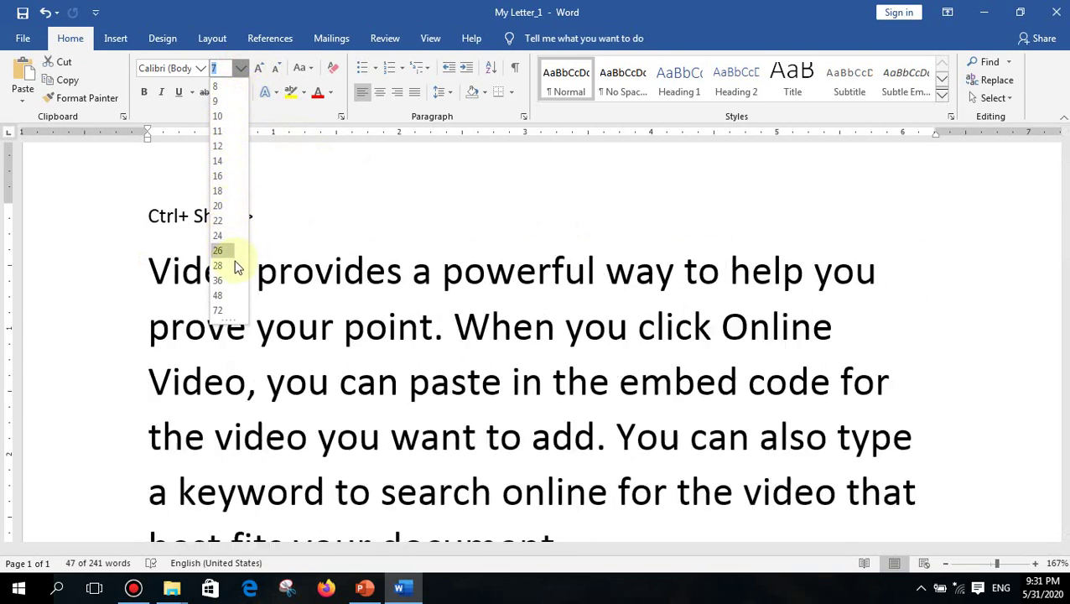
{"action": "left_click", "coordinate": [291, 6]}
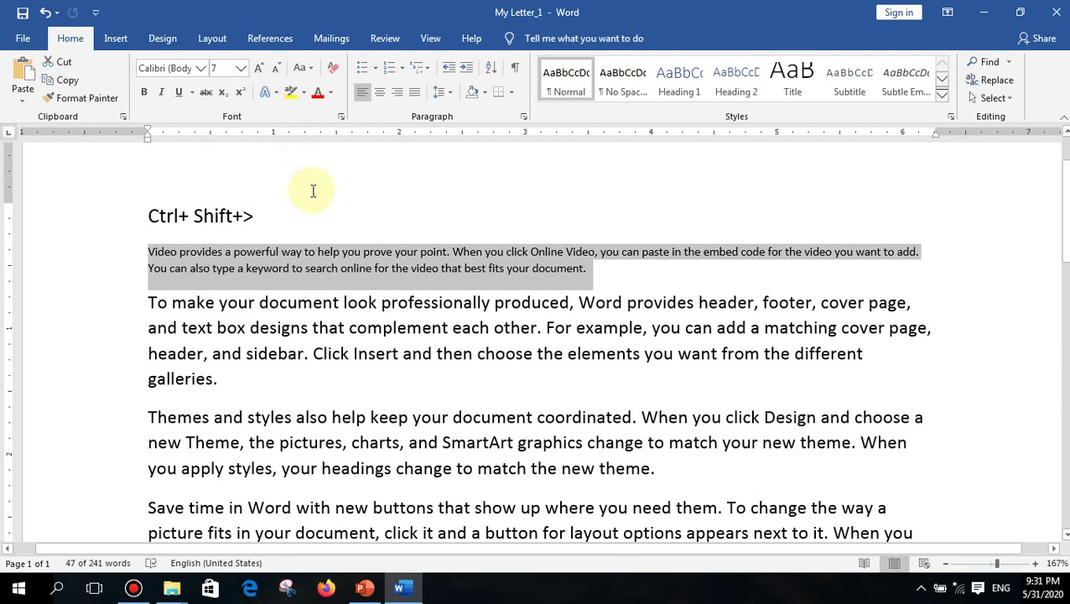
- Enlarge the paragraph from 7 pt up to 220 pt with Ctrl+Shift+>
{"action": "key", "text": "ctrl+shift+period"}
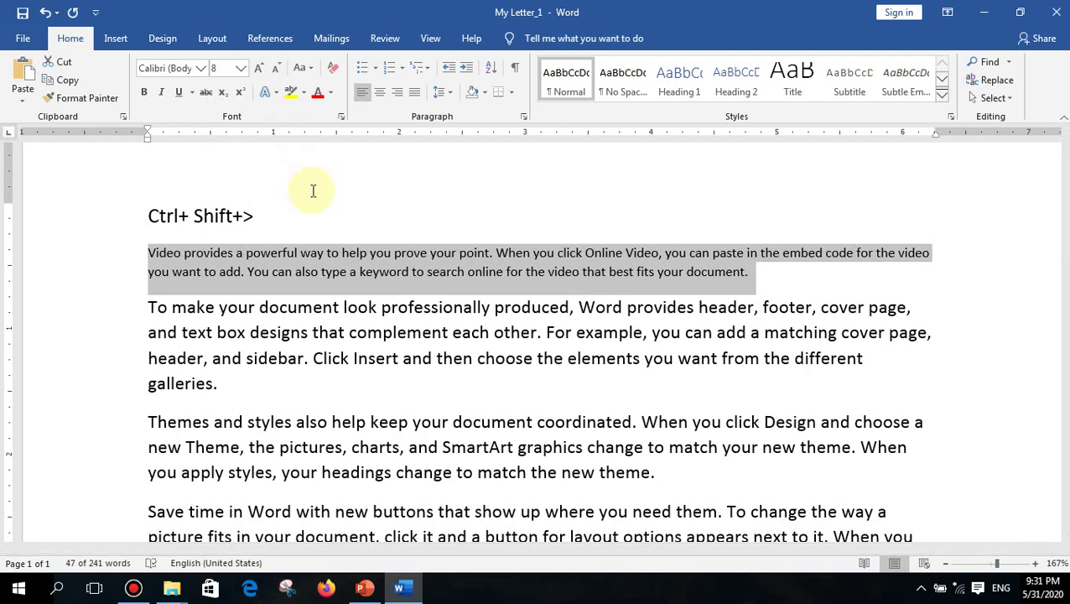
{"action": "key", "text": "ctrl+shift+period"}
{"action": "key", "text": "ctrl+shift+period"}
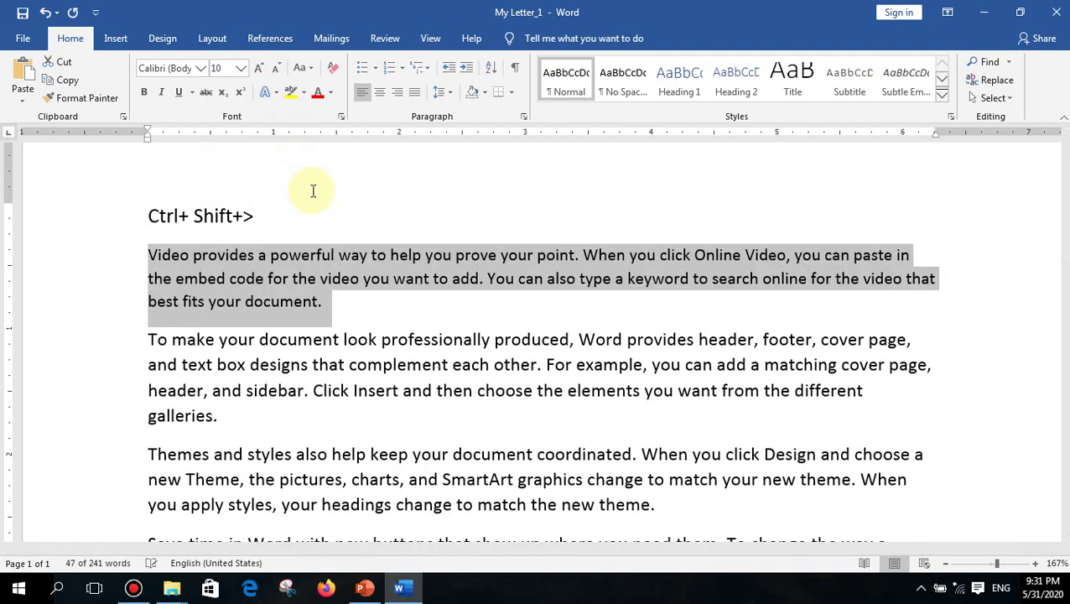
{"action": "key", "text": "ctrl+shift+period"}
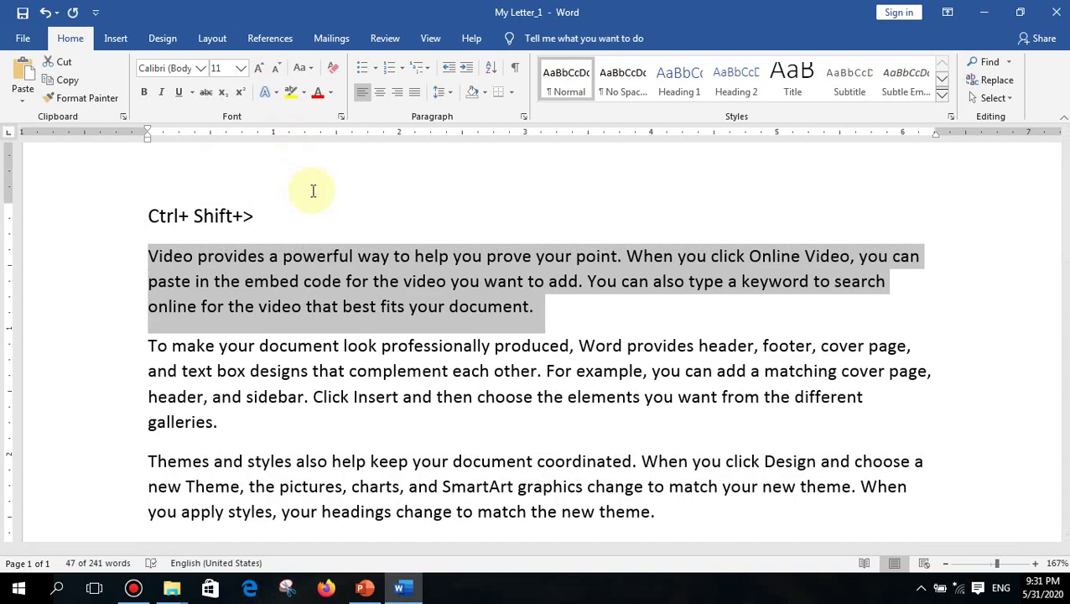
{"action": "key", "text": "ctrl+shift+period"}
{"action": "key", "text": "ctrl+shift+period"}
{"action": "key", "text": "ctrl+shift+period"}
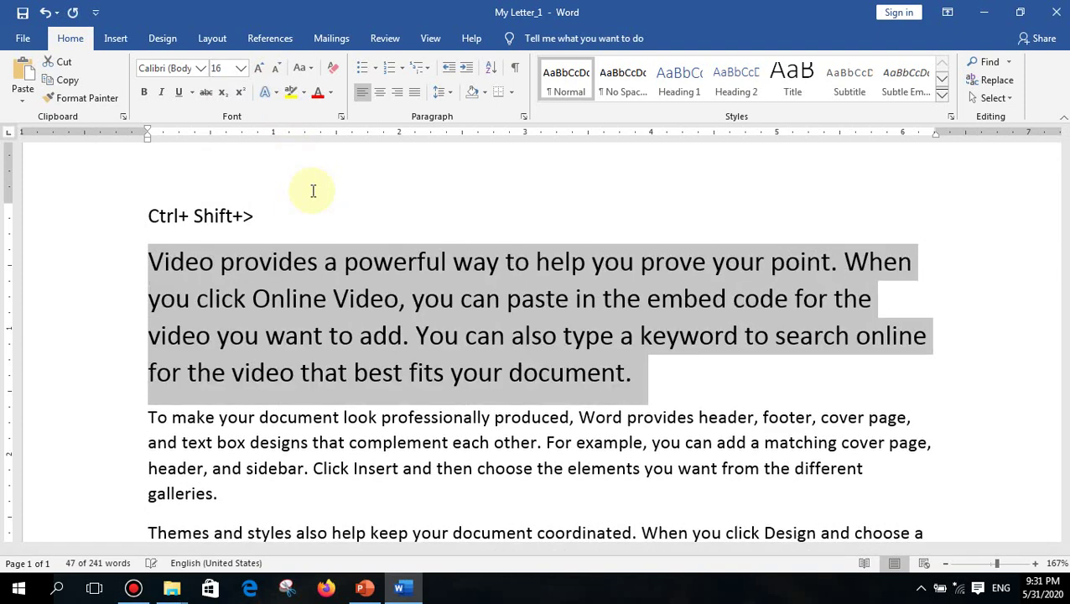
{"action": "key", "text": "ctrl+shift+period"}
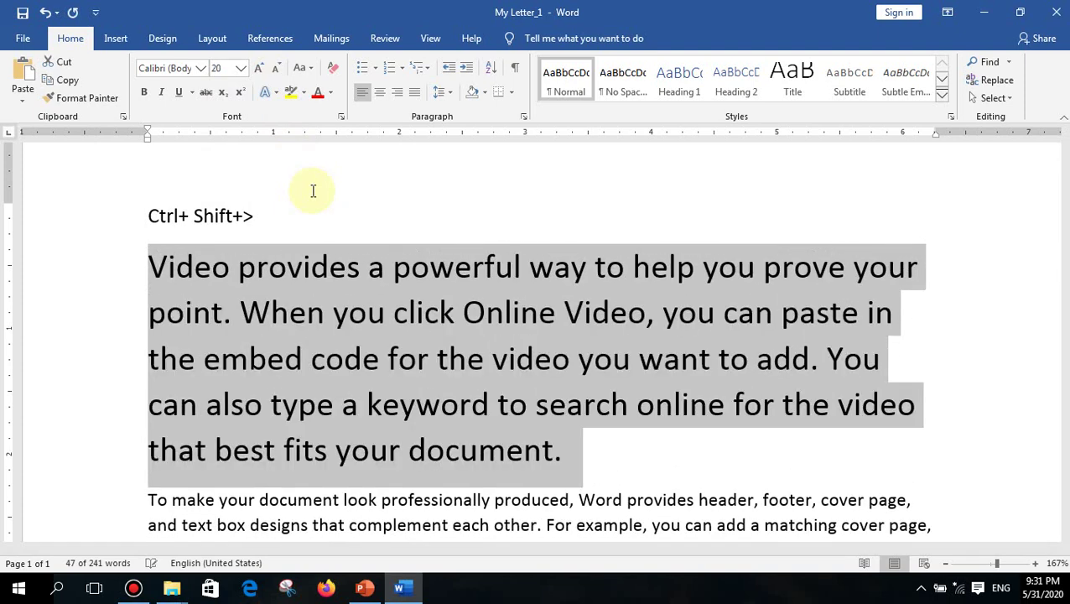
{"action": "key", "text": "ctrl+shift+period"}
{"action": "key", "text": "ctrl+shift+period"}
{"action": "key", "text": "ctrl+shift+period"}
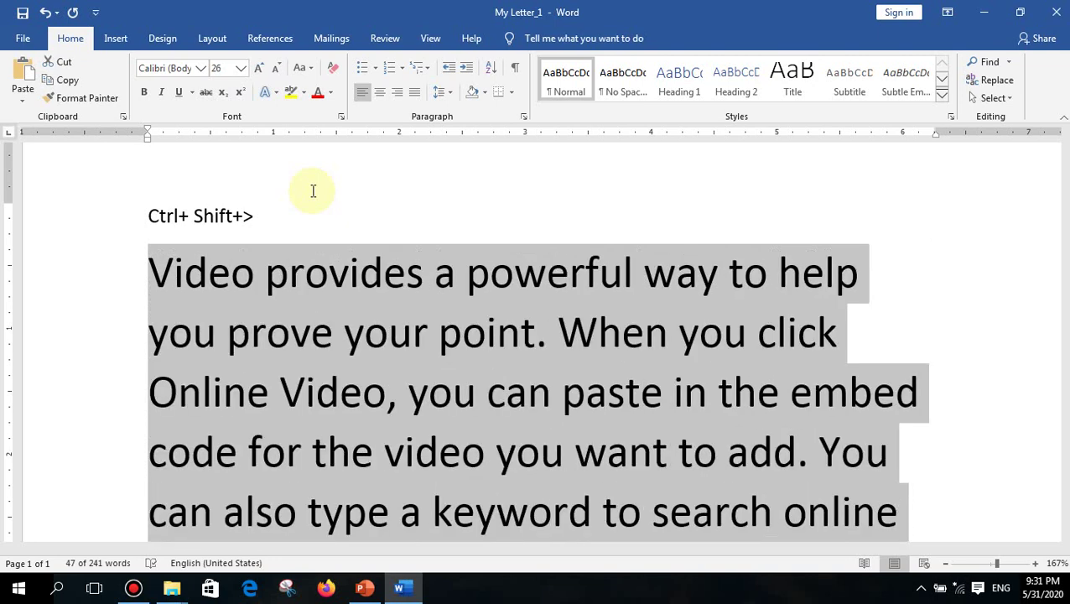
{"action": "key", "text": "ctrl+shift+period"}
{"action": "key", "text": "ctrl+shift+period"}
{"action": "key", "text": "ctrl+shift+period"}
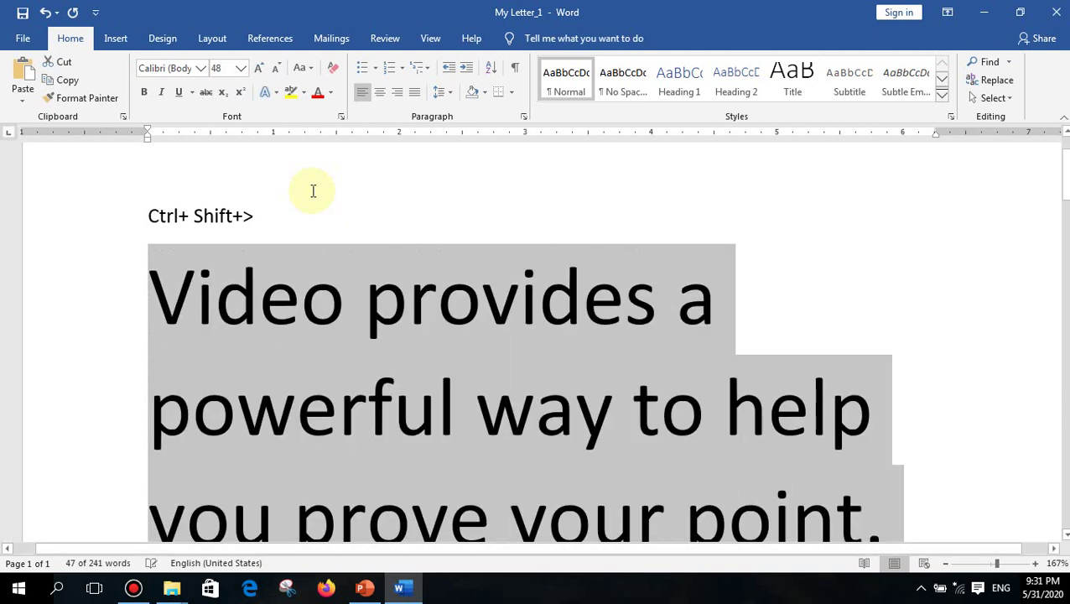
{"action": "key", "text": "ctrl+shift+period"}
{"action": "key", "text": "ctrl+shift+period"}
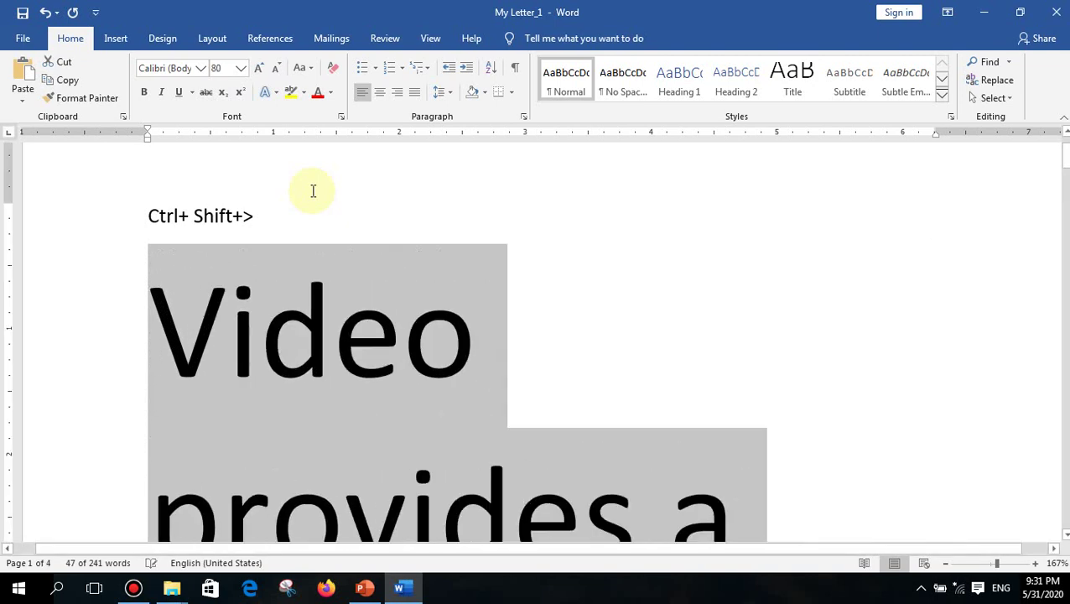
{"action": "key", "text": "ctrl+shift+period"}
{"action": "key", "text": "ctrl+shift+period"}
{"action": "key", "text": "ctrl+shift+period"}
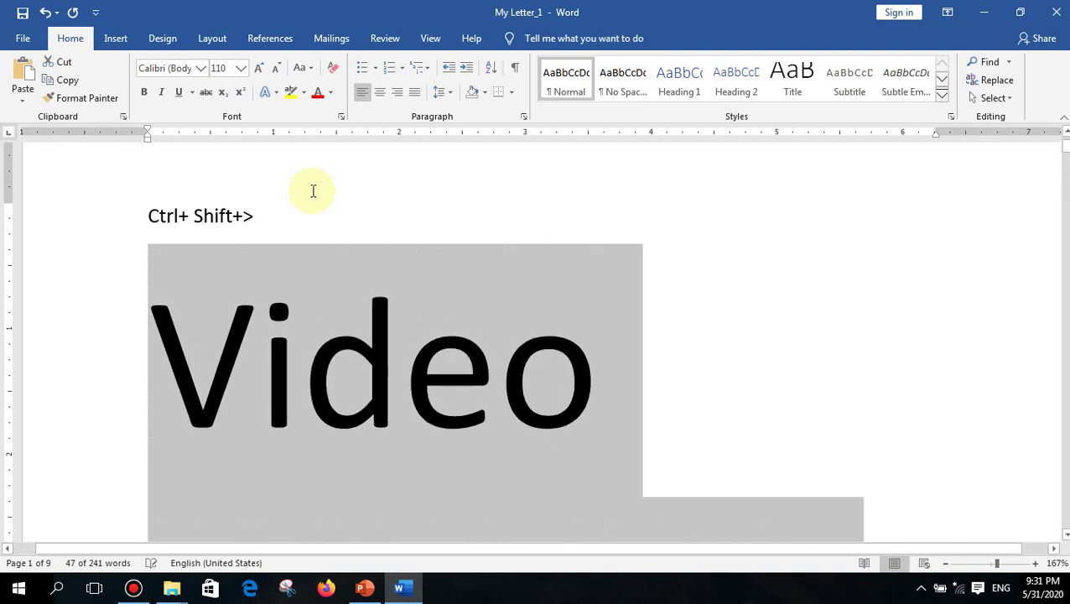
{"action": "key", "text": "ctrl+shift+period"}
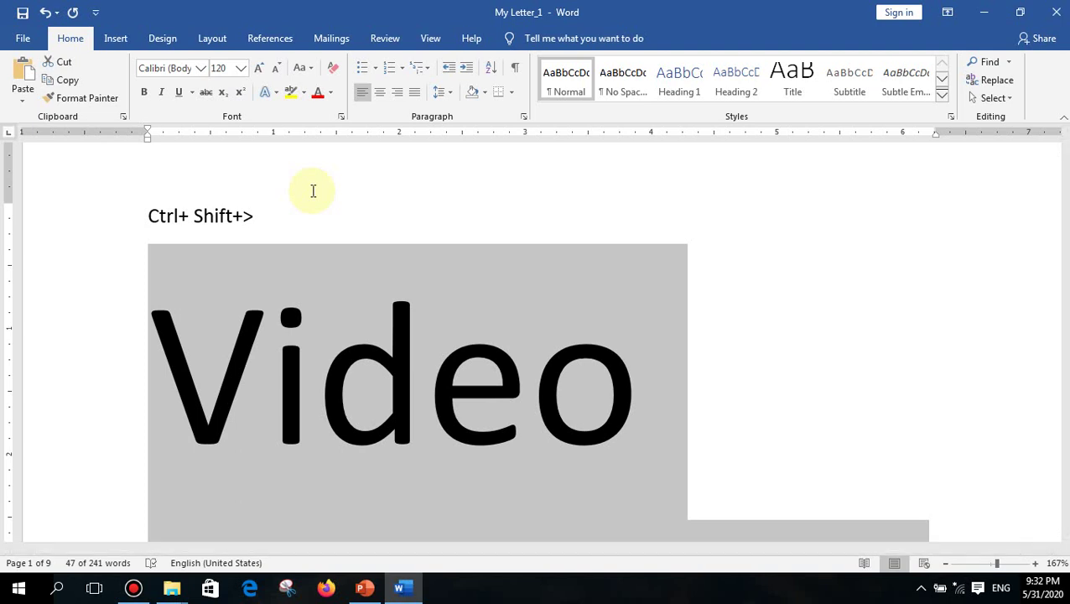
{"action": "key", "text": "ctrl+shift+period"}
{"action": "key", "text": "ctrl+shift+period"}
{"action": "key", "text": "ctrl+shift+period"}
{"action": "key", "text": "ctrl+shift+period"}
{"action": "key", "text": "ctrl+shift+period"}
{"action": "key", "text": "ctrl+shift+period"}
{"action": "key", "text": "ctrl+shift+period"}
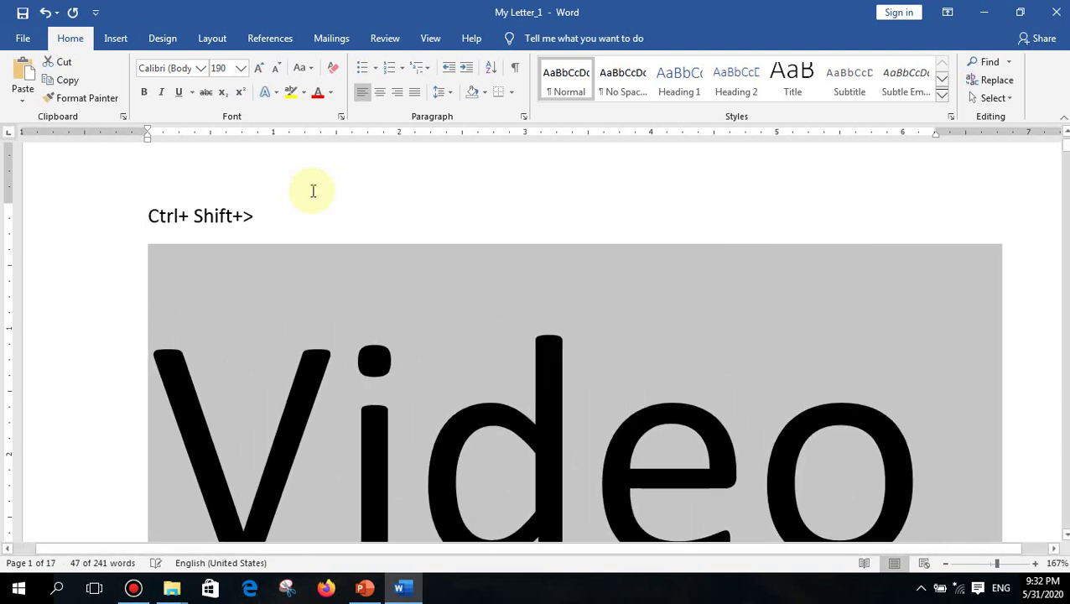
{"action": "key", "text": "ctrl+shift+period"}
{"action": "key", "text": "ctrl+shift+period"}
{"action": "key", "text": "ctrl+shift+period"}
- Shrink the paragraph back to 12 pt with Ctrl+Shift+<, then show PowerPoint's 'Notes - Ms Word' slide
{"action": "key", "text": "ctrl+shift+comma"}
{"action": "key", "text": "ctrl+shift+comma"}
{"action": "key", "text": "ctrl+shift+comma"}
{"action": "key", "text": "ctrl+shift+comma"}
{"action": "key", "text": "ctrl+shift+comma"}
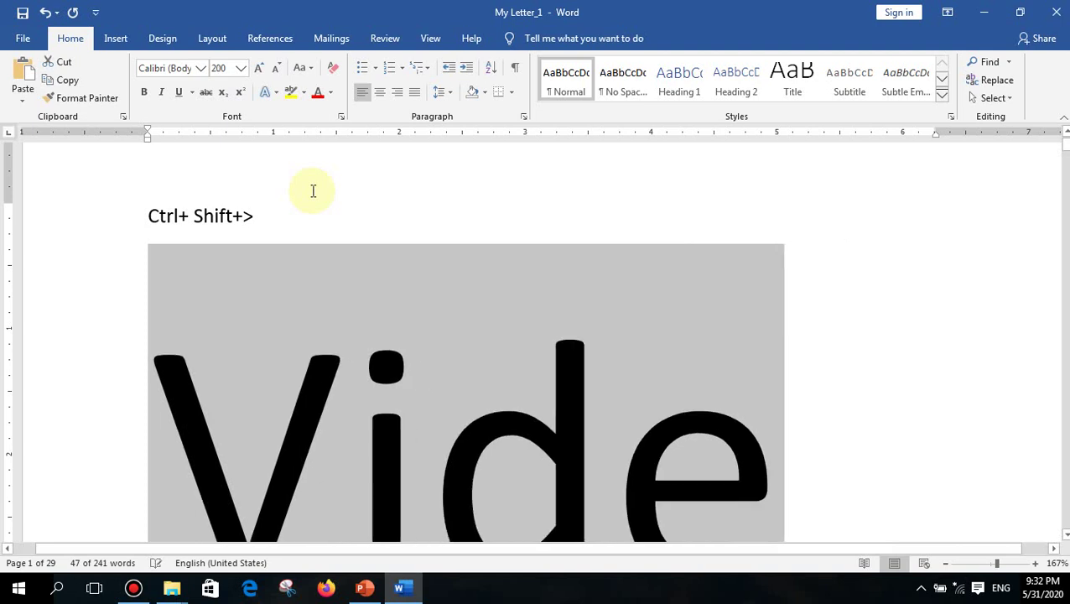
{"action": "key", "text": "ctrl+shift+comma"}
{"action": "key", "text": "ctrl+shift+comma"}
{"action": "key", "text": "ctrl+shift+comma"}
{"action": "key", "text": "ctrl+shift+comma"}
{"action": "key", "text": "ctrl+shift+comma"}
{"action": "key", "text": "ctrl+shift+comma"}
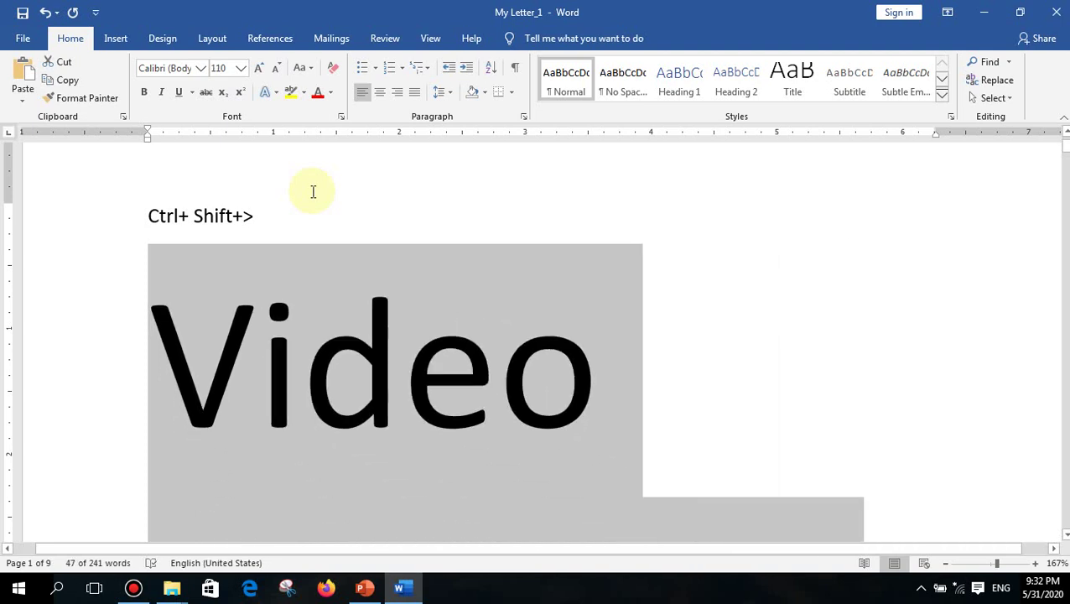
{"action": "key", "text": "ctrl+shift+comma"}
{"action": "key", "text": "ctrl+shift+comma"}
{"action": "key", "text": "ctrl+shift+comma"}
{"action": "key", "text": "ctrl+shift+comma"}
{"action": "key", "text": "ctrl+shift+comma"}
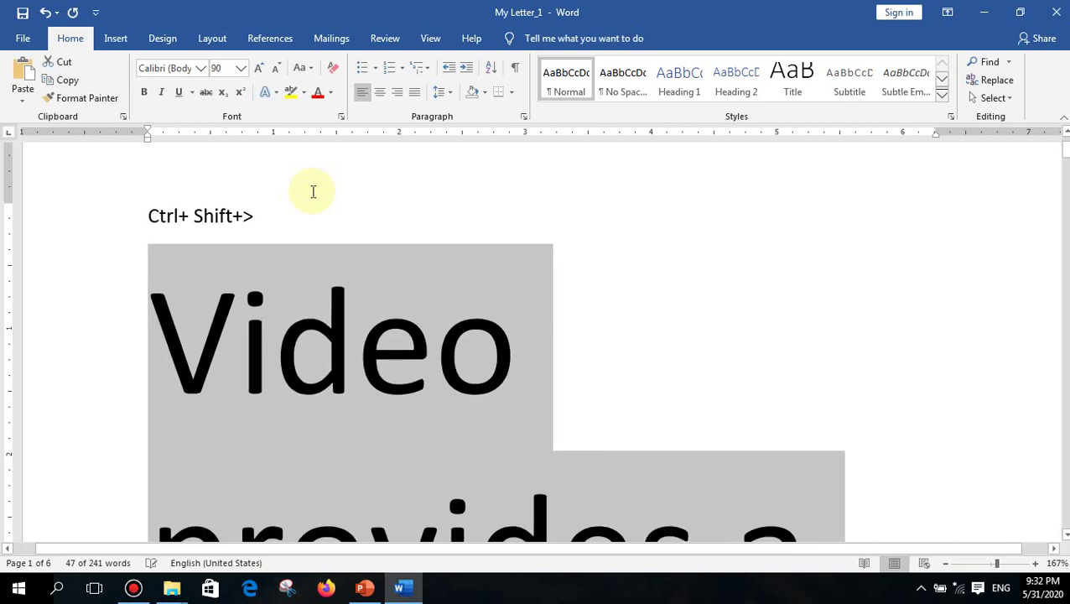
{"action": "key", "text": "ctrl+shift+comma"}
{"action": "key", "text": "ctrl+shift+comma"}
{"action": "key", "text": "ctrl+shift+comma"}
{"action": "key", "text": "ctrl+shift+comma"}
{"action": "key", "text": "ctrl+shift+comma"}
{"action": "key", "text": "ctrl+shift+comma"}
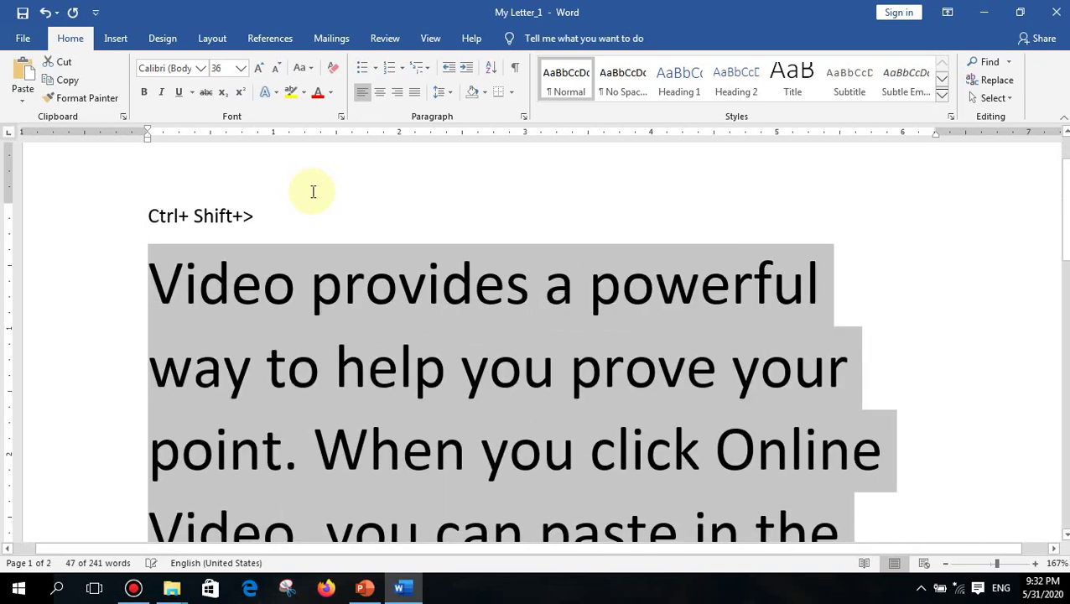
{"action": "key", "text": "ctrl+shift+comma"}
{"action": "key", "text": "ctrl+shift+comma"}
{"action": "key", "text": "ctrl+shift+comma"}
{"action": "key", "text": "ctrl+shift+comma"}
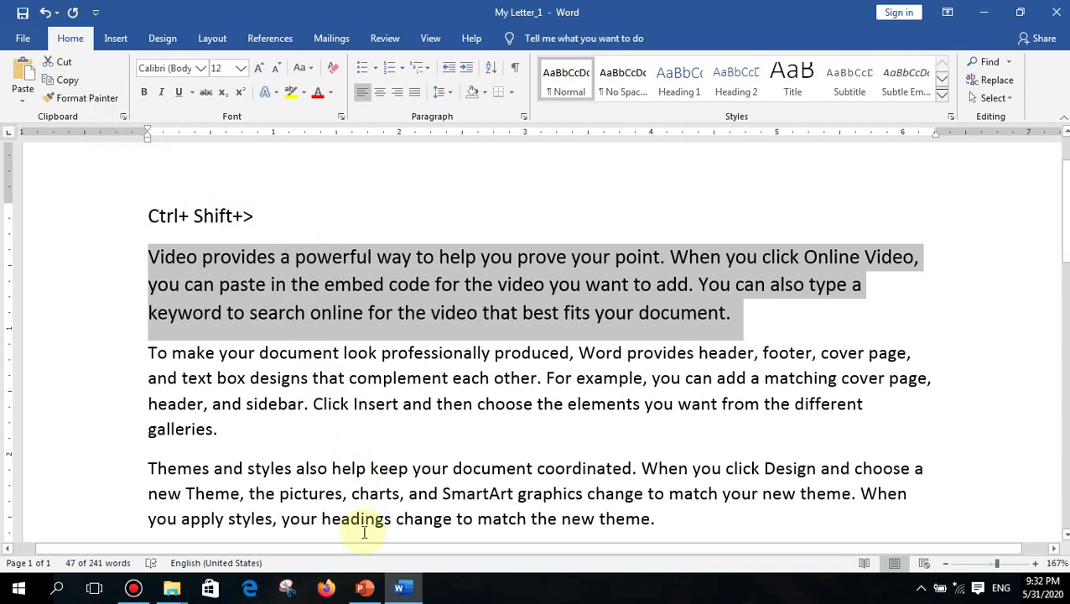
{"action": "left_click", "coordinate": [367, 590]}
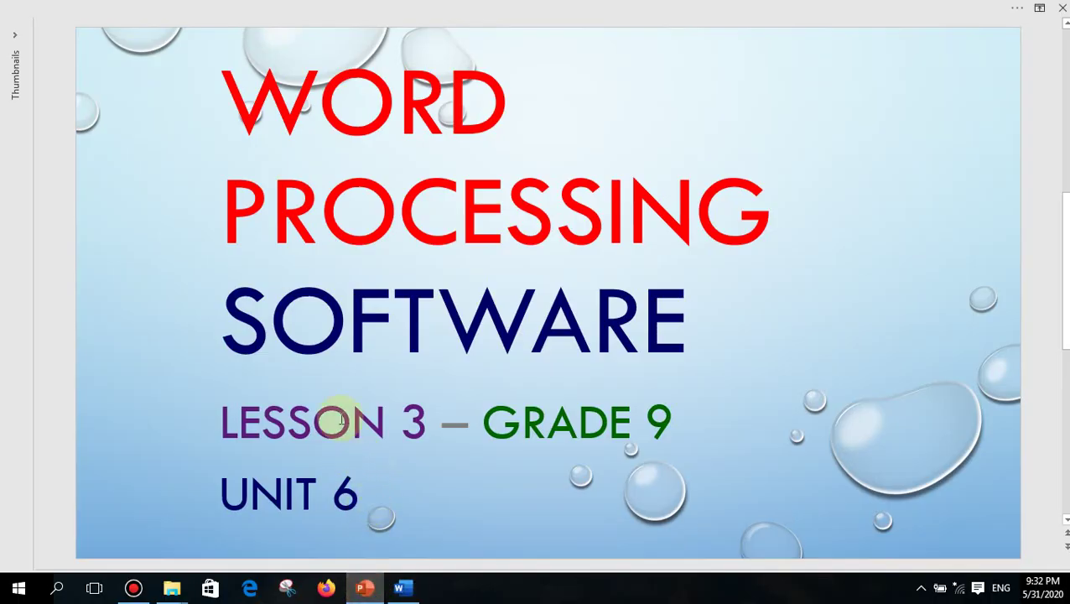
{"action": "scroll", "coordinate": [341, 419], "scroll_direction": "down", "scroll_amount": 1}
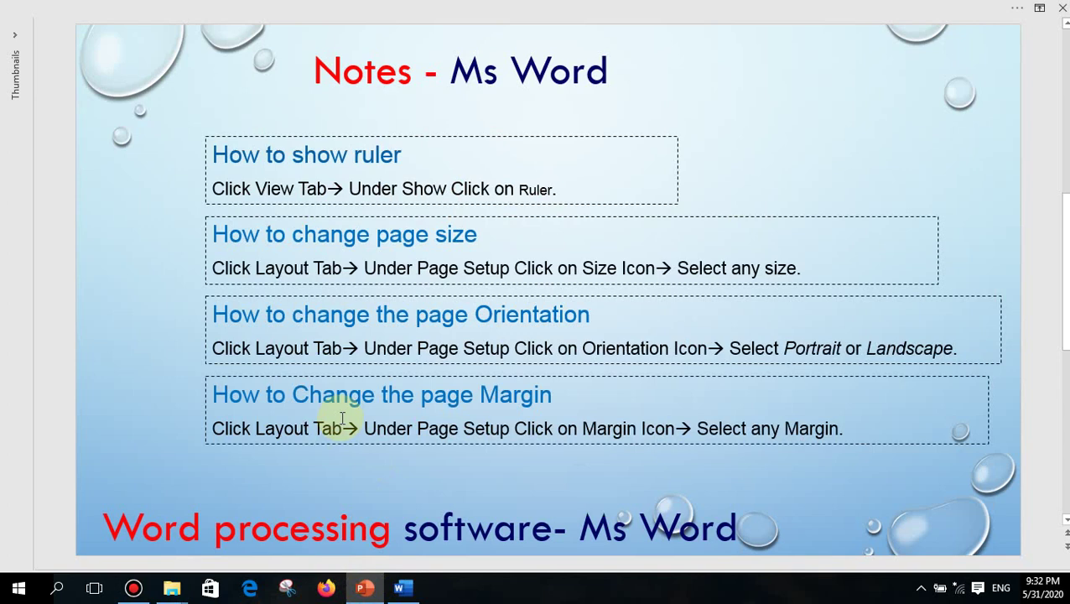